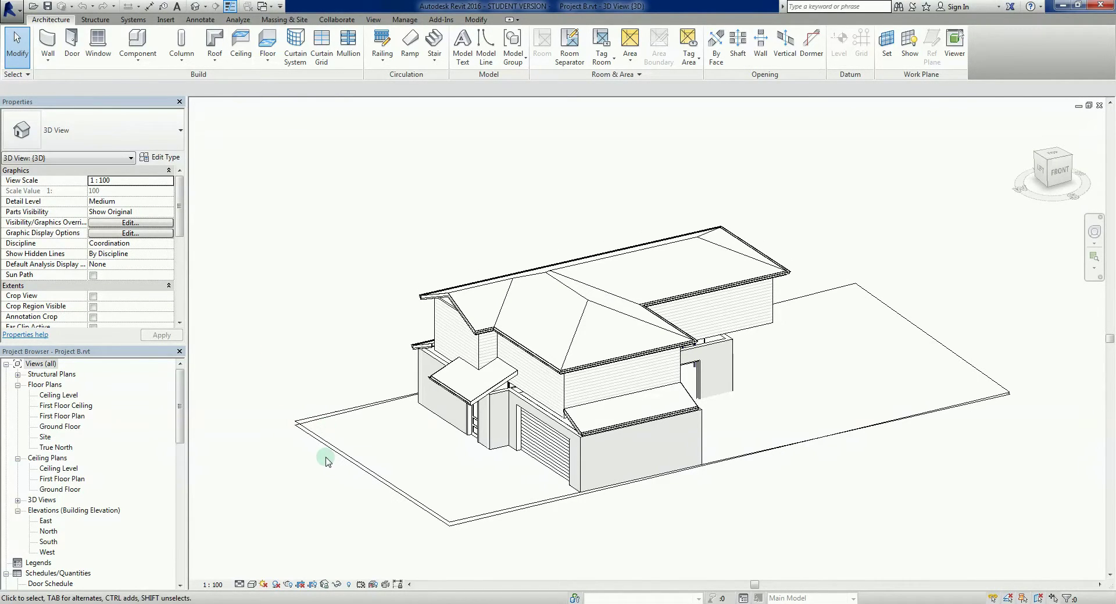
Orbit, zoom and pan the 3D model to inspect the house from several sides.
{"action": "middle_click_drag", "start_coordinate": [324, 459], "coordinate": [367, 489], "text": "shift"}
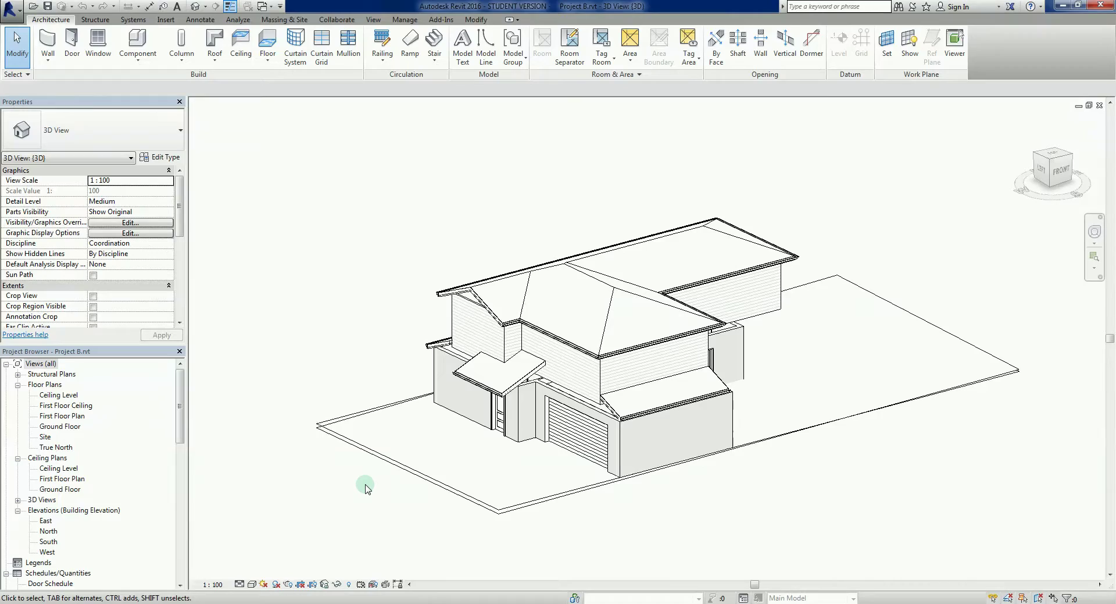
{"action": "middle_click_drag", "start_coordinate": [365, 487], "coordinate": [974, 454], "text": "shift"}
{"action": "scroll", "coordinate": [744, 407], "scroll_direction": "up", "scroll_amount": 3}
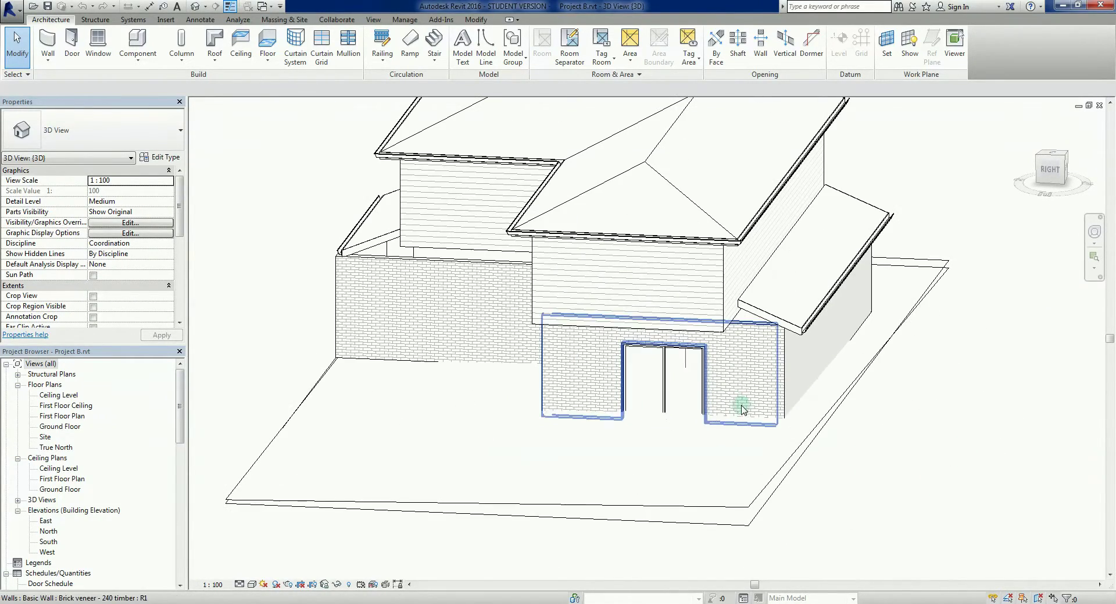
{"action": "scroll", "coordinate": [765, 433], "scroll_direction": "up", "scroll_amount": 1}
{"action": "scroll", "coordinate": [764, 433], "scroll_direction": "down", "scroll_amount": 3}
{"action": "middle_click_drag", "start_coordinate": [915, 451], "coordinate": [382, 473], "text": "shift"}
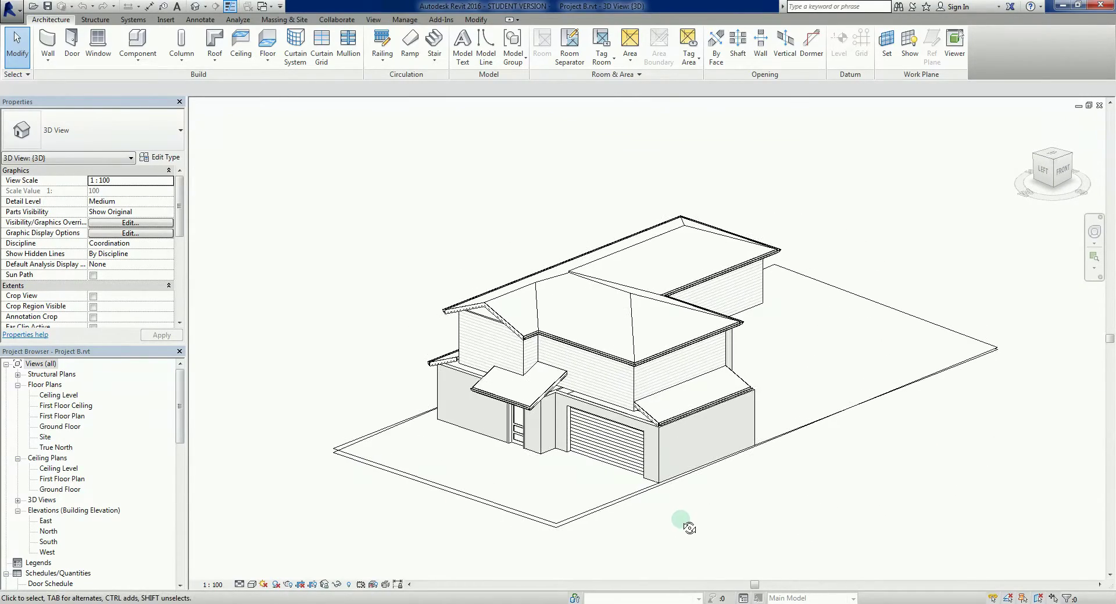
{"action": "scroll", "coordinate": [577, 404], "scroll_direction": "up", "scroll_amount": 2}
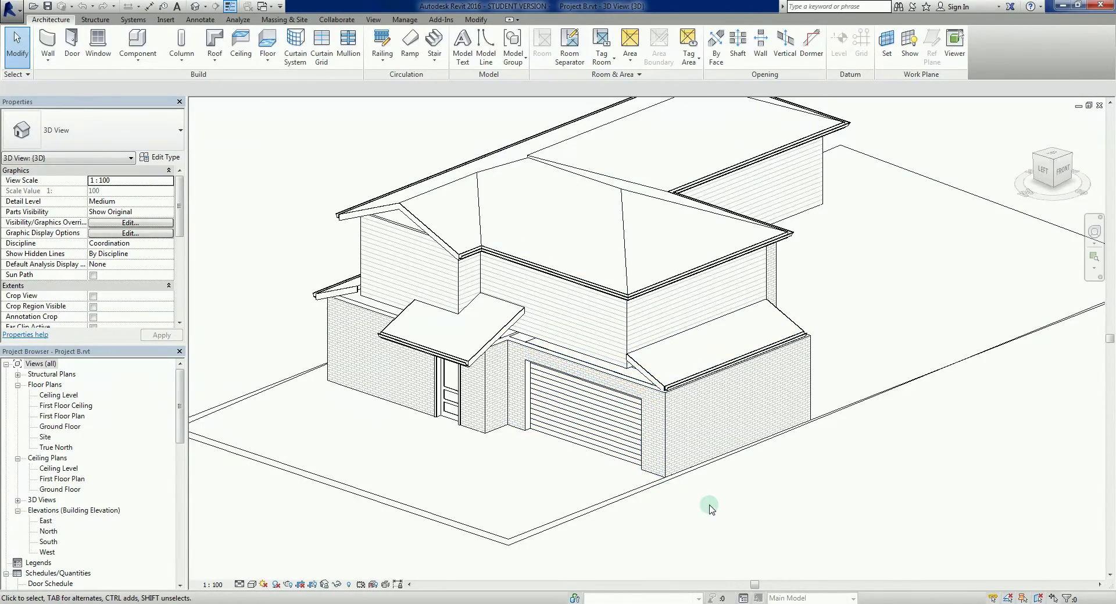
{"action": "scroll", "coordinate": [730, 506], "scroll_direction": "down", "scroll_amount": 3}
{"action": "middle_click_drag", "start_coordinate": [743, 523], "coordinate": [777, 569], "text": "shift"}
{"action": "scroll", "coordinate": [765, 518], "scroll_direction": "up", "scroll_amount": 3}
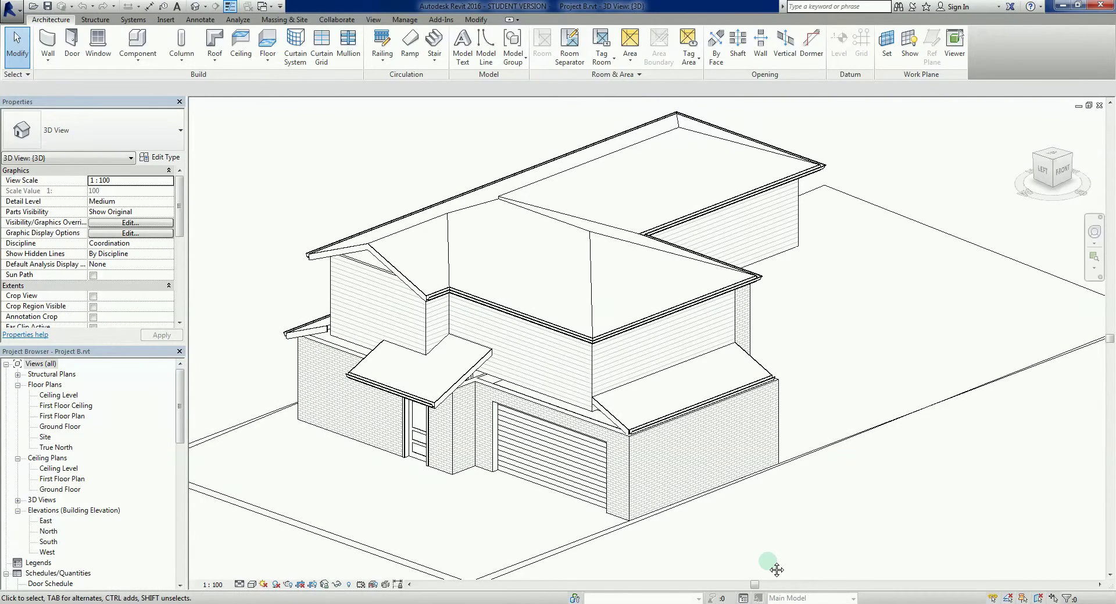
{"action": "middle_click_drag", "start_coordinate": [247, 352], "coordinate": [306, 367]}
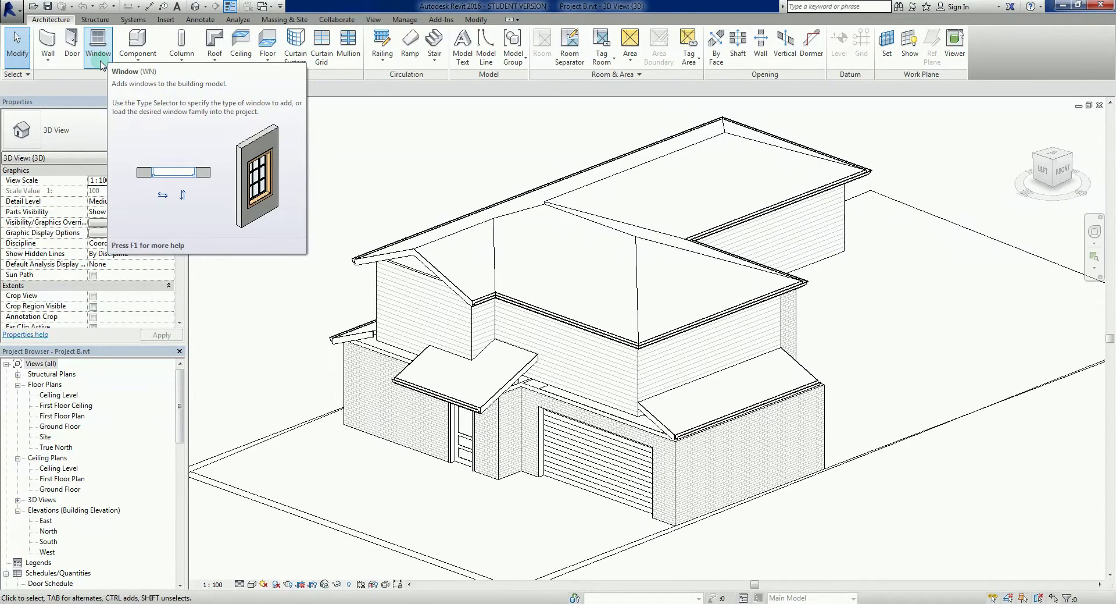
Browse the window types with the WN Window tool, then cancel placement without changing anything.
{"action": "left_click", "coordinate": [230, 179]}
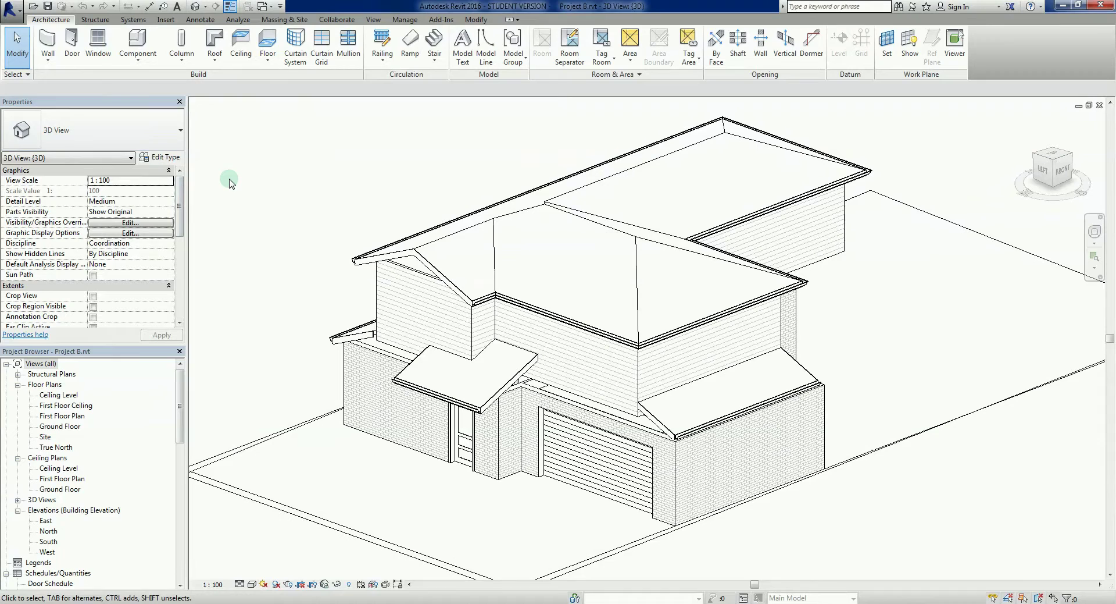
{"action": "key", "text": "w"}
{"action": "key", "text": "n"}
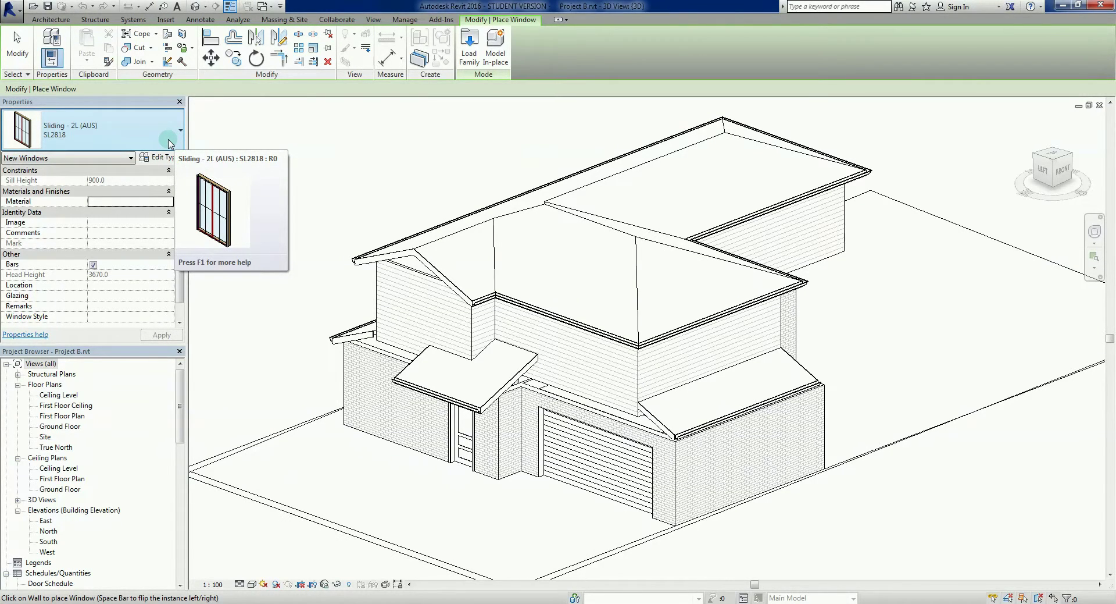
{"action": "left_click", "coordinate": [169, 143]}
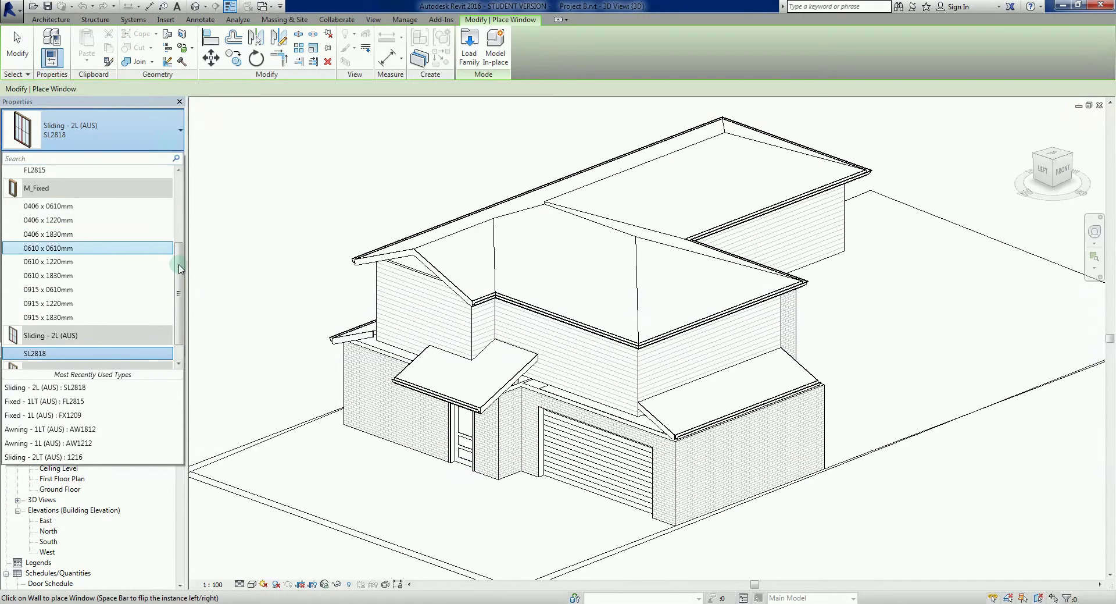
{"action": "scroll", "coordinate": [176, 232], "scroll_direction": "up", "scroll_amount": 5}
{"action": "scroll", "coordinate": [176, 192], "scroll_direction": "down", "scroll_amount": 5}
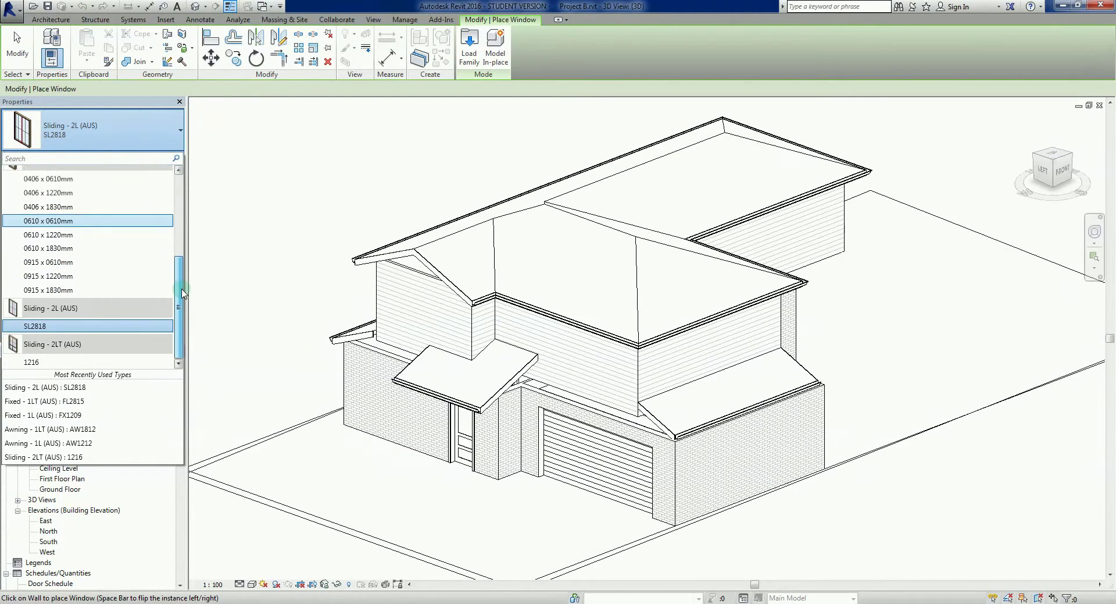
{"action": "scroll", "coordinate": [178, 191], "scroll_direction": "up", "scroll_amount": 5}
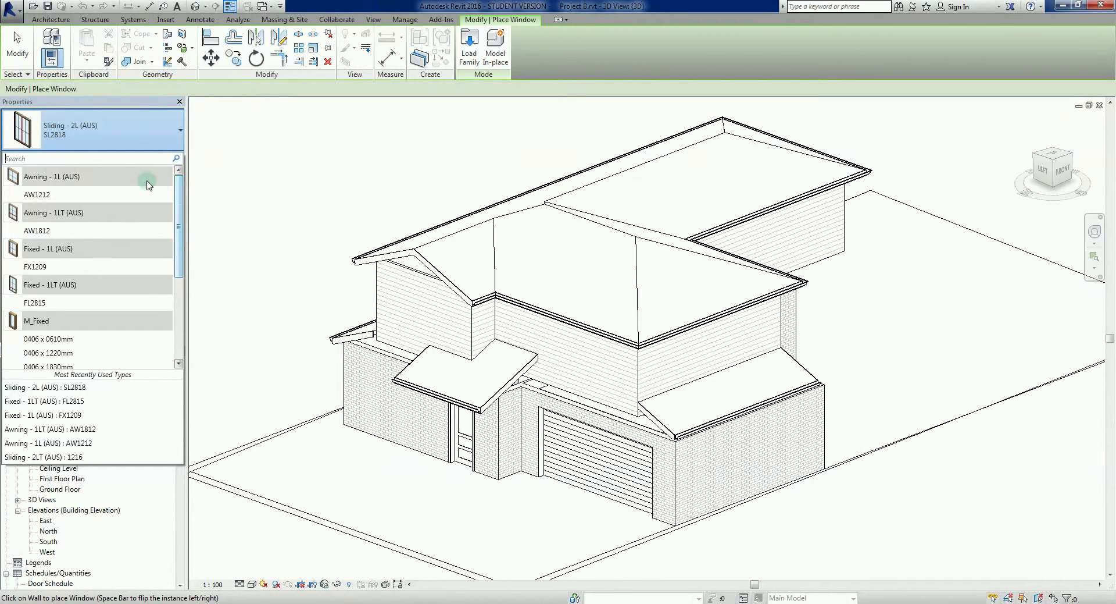
{"action": "scroll", "coordinate": [178, 221], "scroll_direction": "down", "scroll_amount": 5}
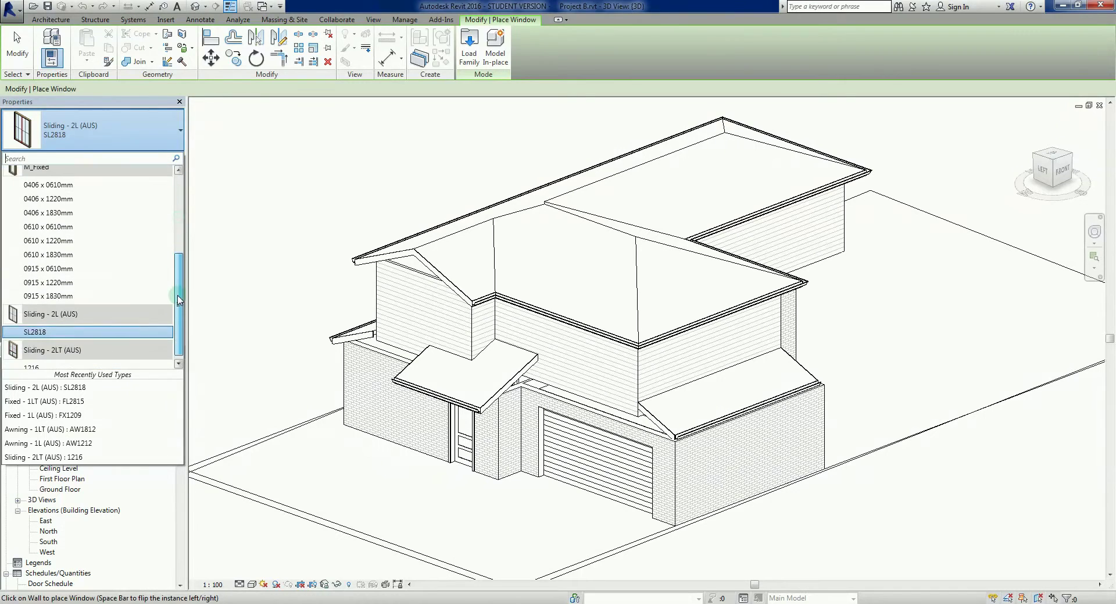
{"action": "scroll", "coordinate": [179, 221], "scroll_direction": "up", "scroll_amount": 5}
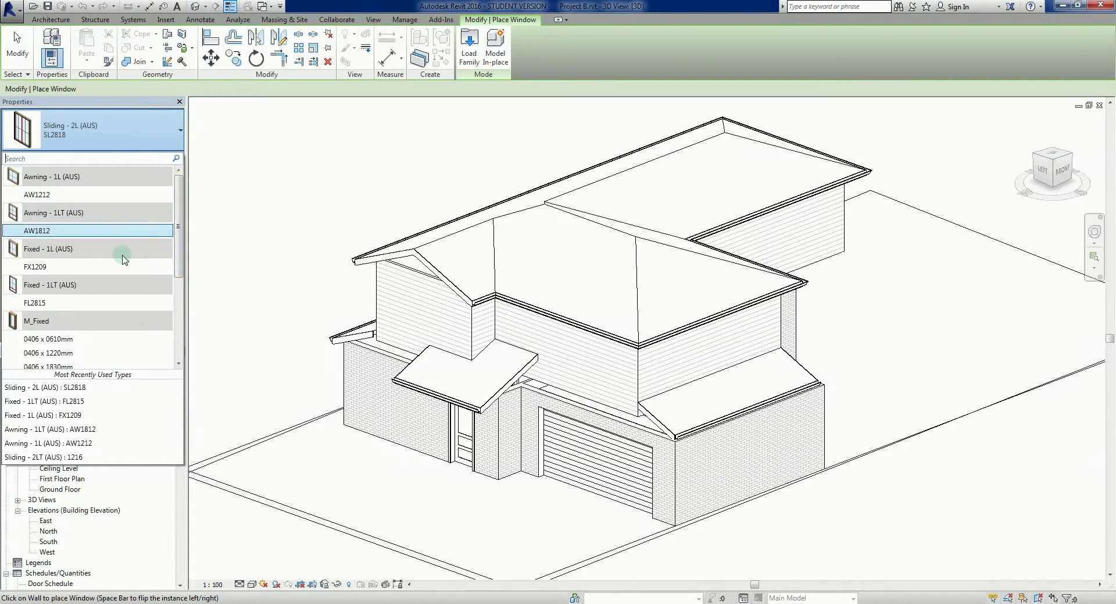
{"action": "scroll", "coordinate": [172, 186], "scroll_direction": "down", "scroll_amount": 3}
{"action": "scroll", "coordinate": [168, 180], "scroll_direction": "up", "scroll_amount": 3}
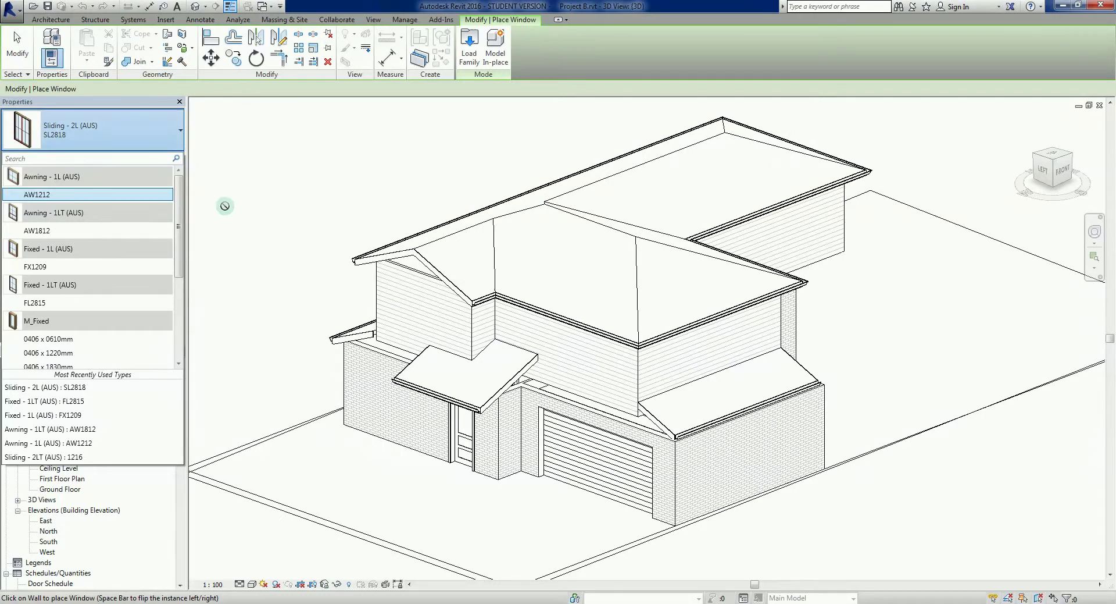
{"action": "scroll", "coordinate": [187, 301], "scroll_direction": "down", "scroll_amount": 3}
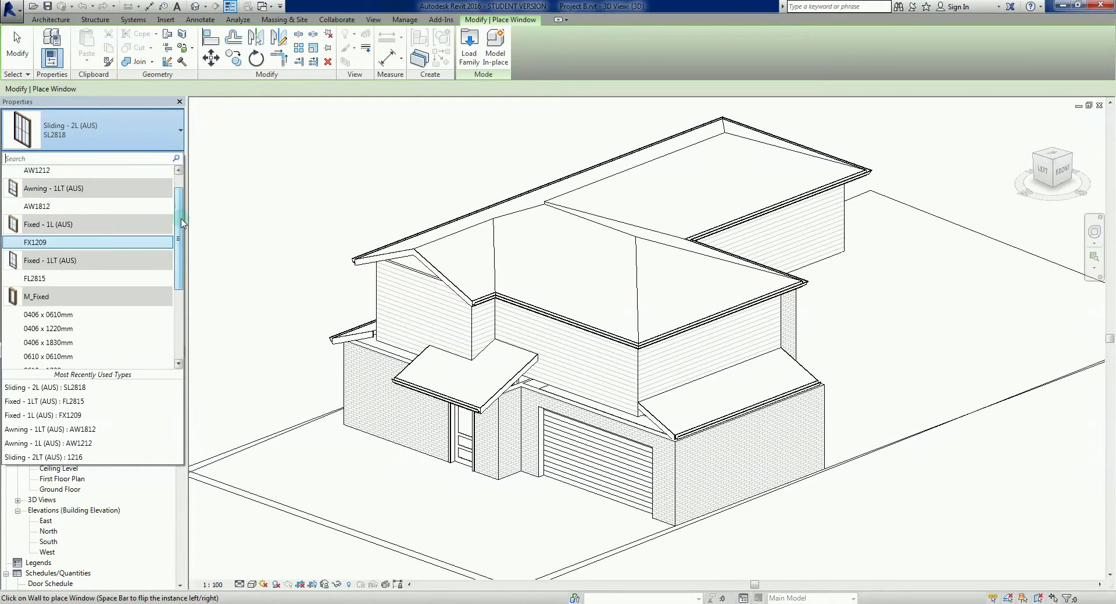
{"action": "scroll", "coordinate": [187, 301], "scroll_direction": "up", "scroll_amount": 3}
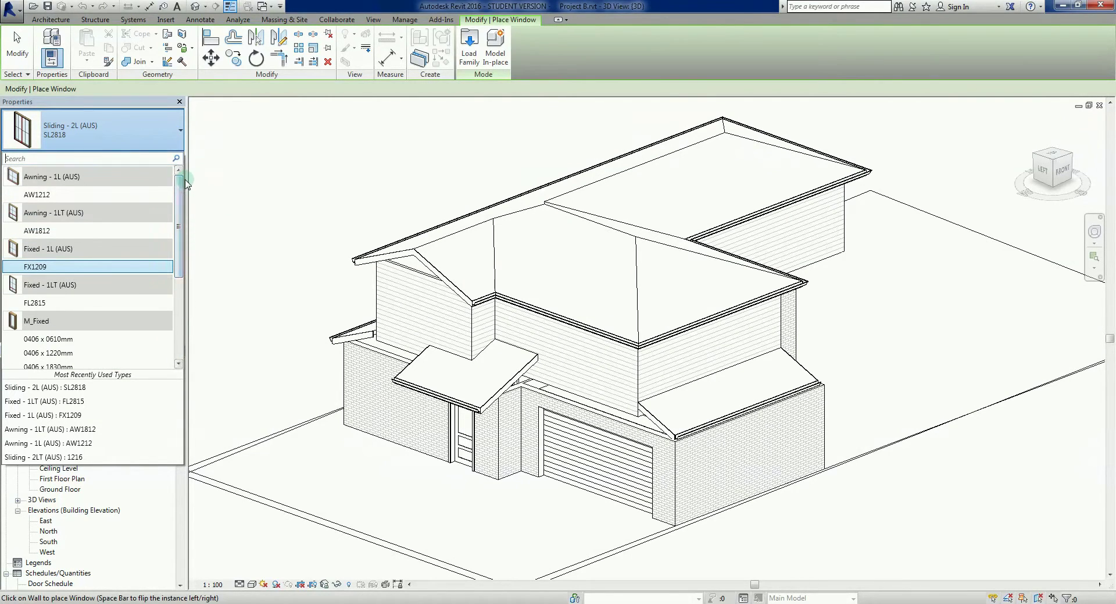
{"action": "left_click", "coordinate": [255, 224]}
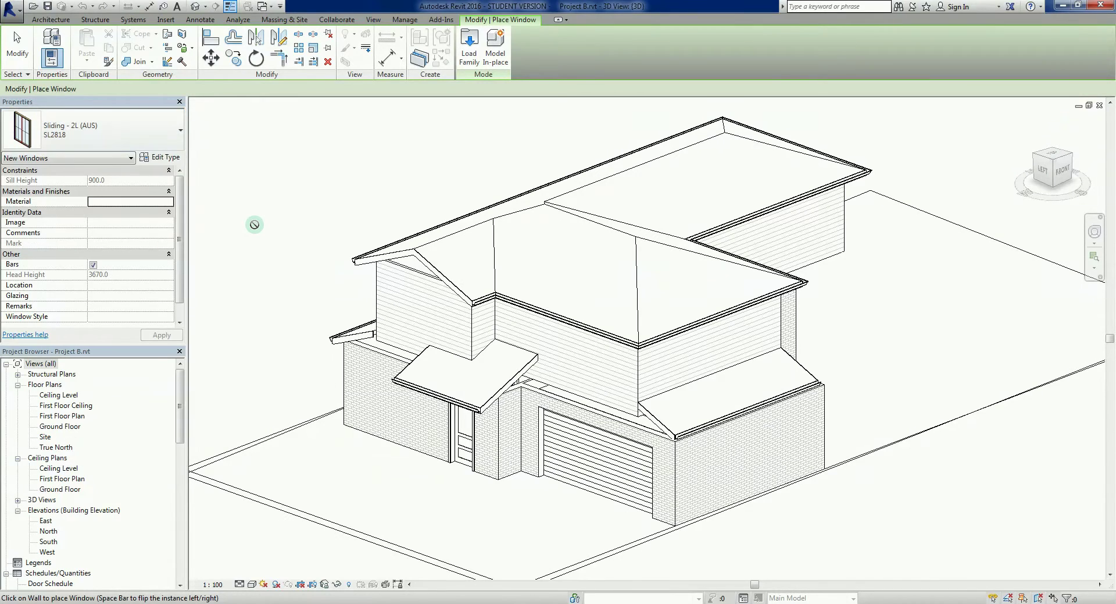
{"action": "key", "text": "Escape"}
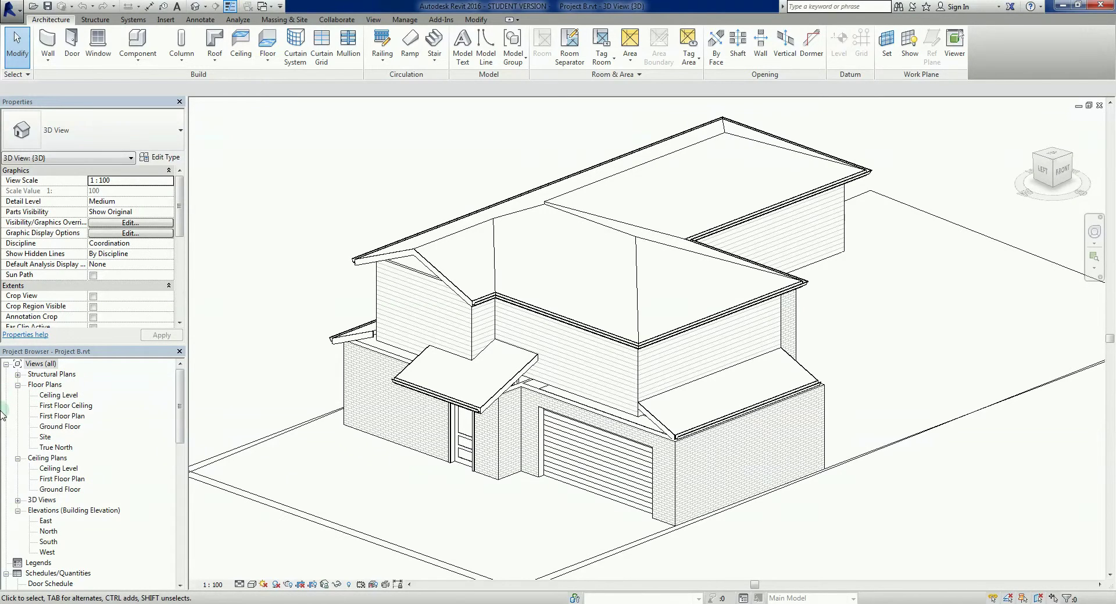
Switch to the Ground Floor plan and zoom in on the Guest, Kitchen, Dining and Living rooms.
{"action": "double_click", "coordinate": [58, 427]}
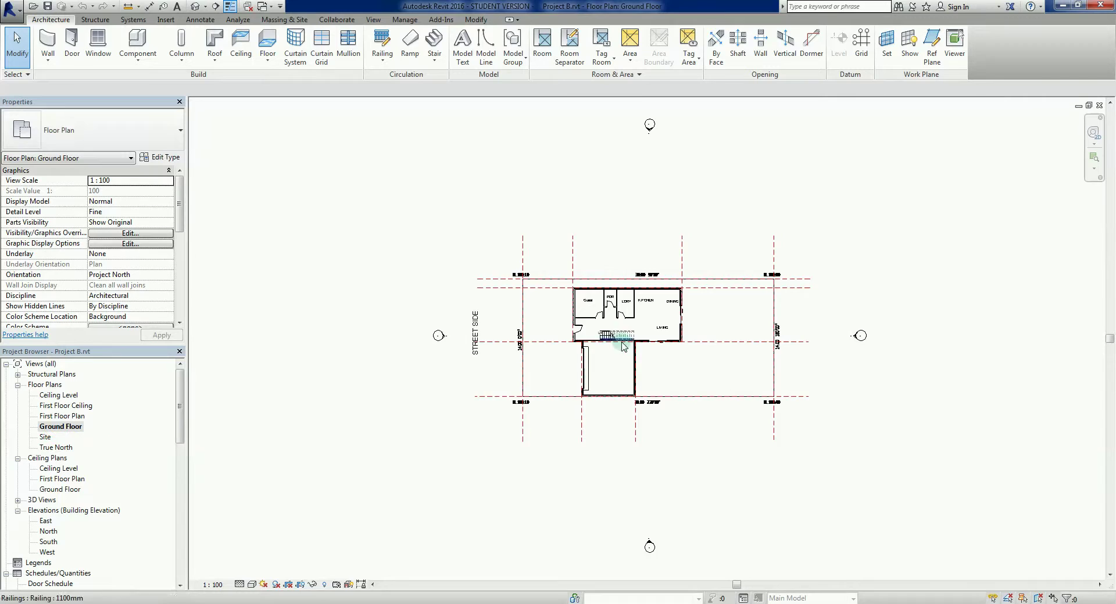
{"action": "scroll", "coordinate": [622, 346], "scroll_direction": "up", "scroll_amount": 5}
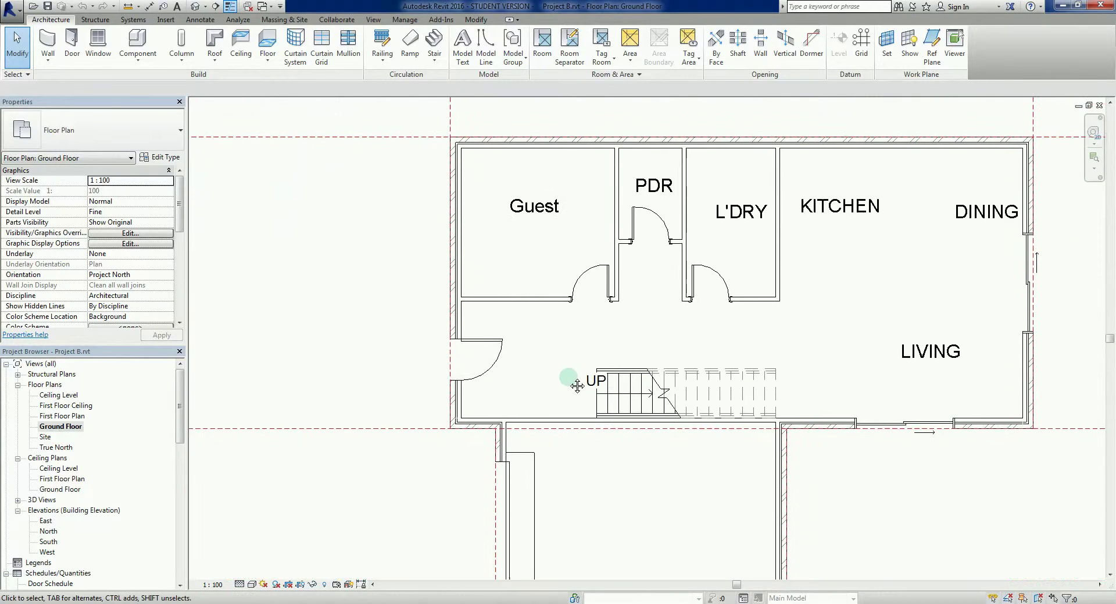
{"action": "scroll", "coordinate": [578, 386], "scroll_direction": "down", "scroll_amount": 1}
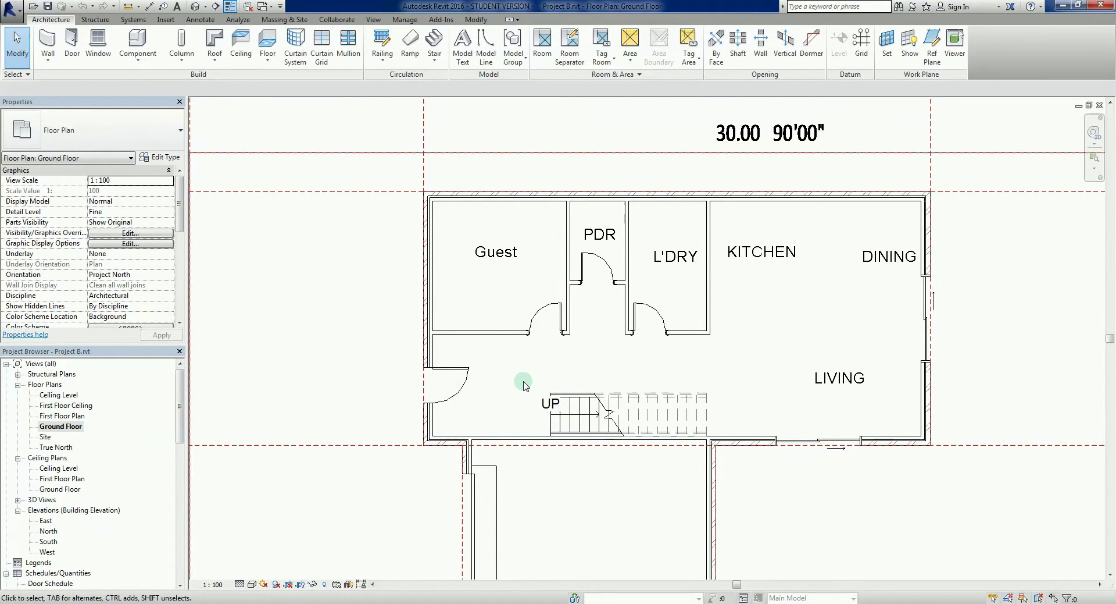
Start the Window tool with WN and choose the Awning - 1LT (AUS) AW1812 type.
{"action": "key", "text": "w"}
{"action": "key", "text": "n"}
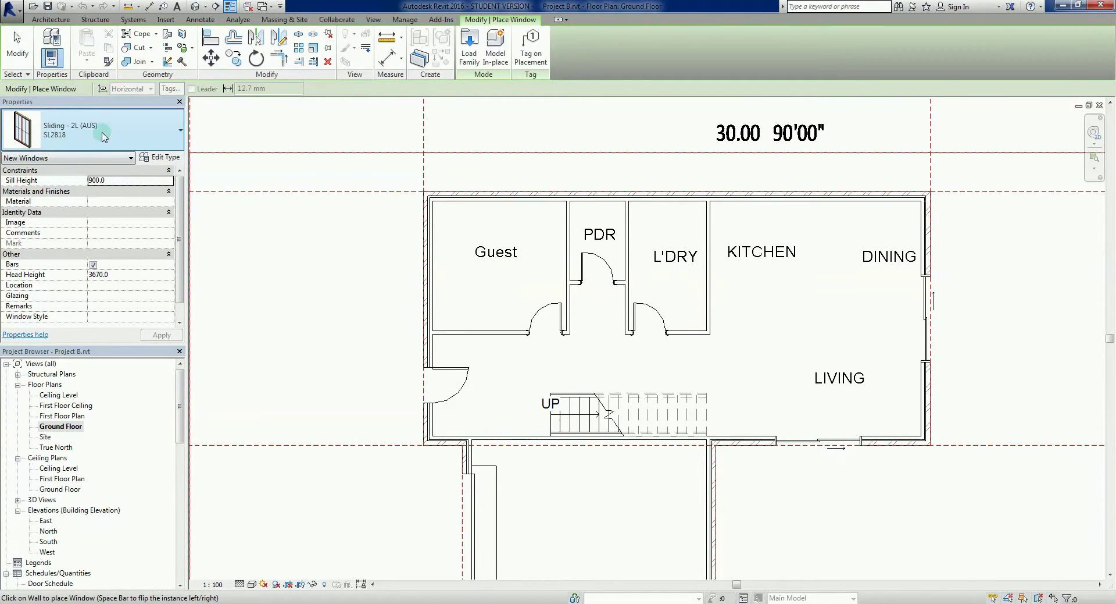
{"action": "left_click", "coordinate": [155, 134]}
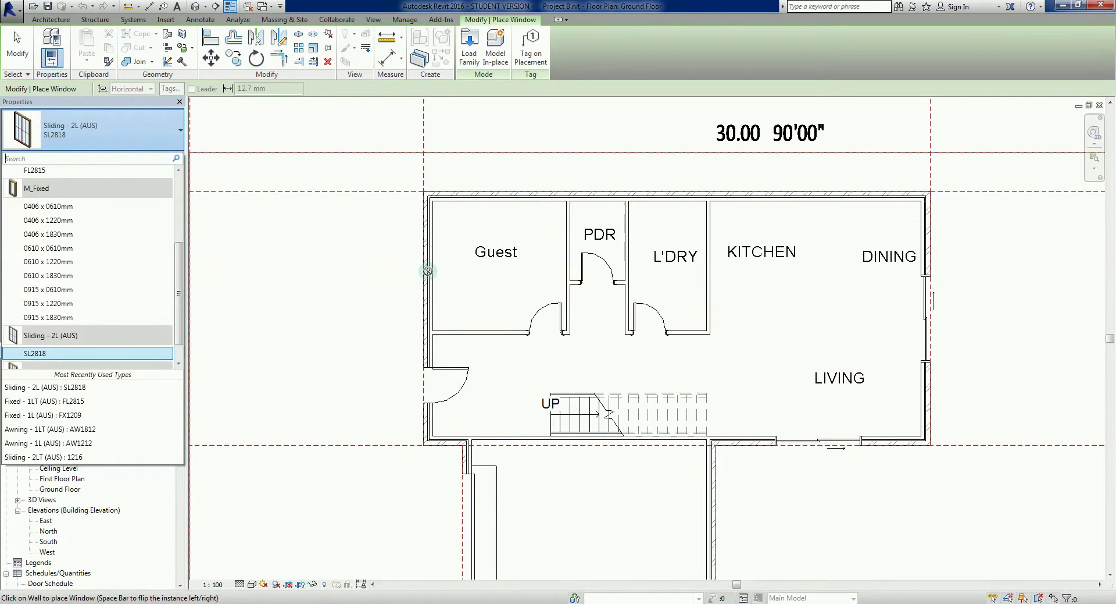
{"action": "left_click_drag", "start_coordinate": [181, 279], "coordinate": [182, 190]}
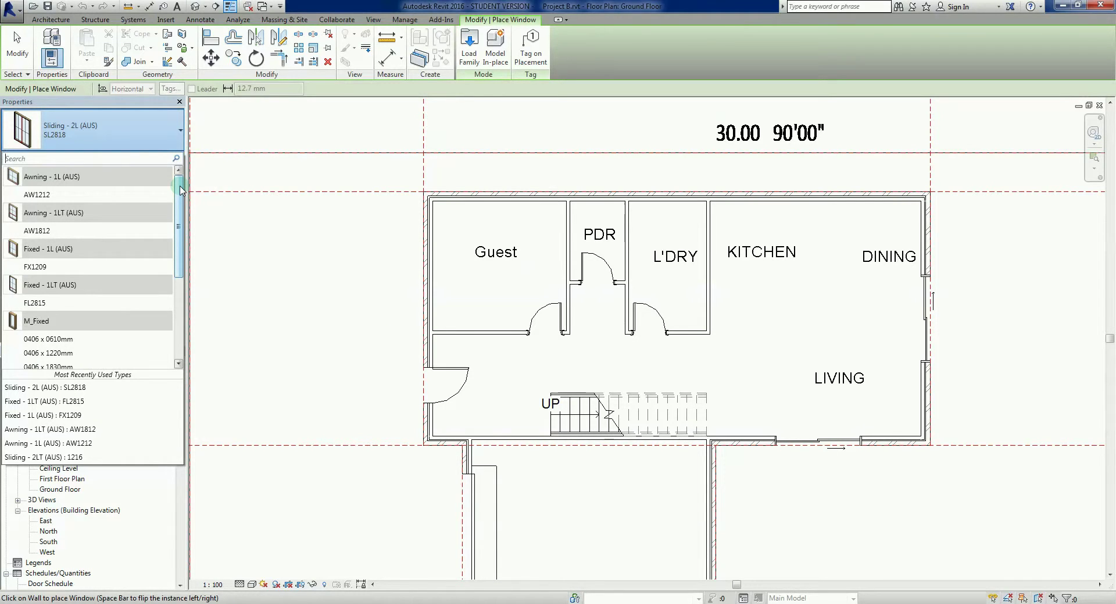
{"action": "scroll", "coordinate": [180, 189], "scroll_direction": "down", "scroll_amount": 3}
{"action": "scroll", "coordinate": [178, 192], "scroll_direction": "up", "scroll_amount": 3}
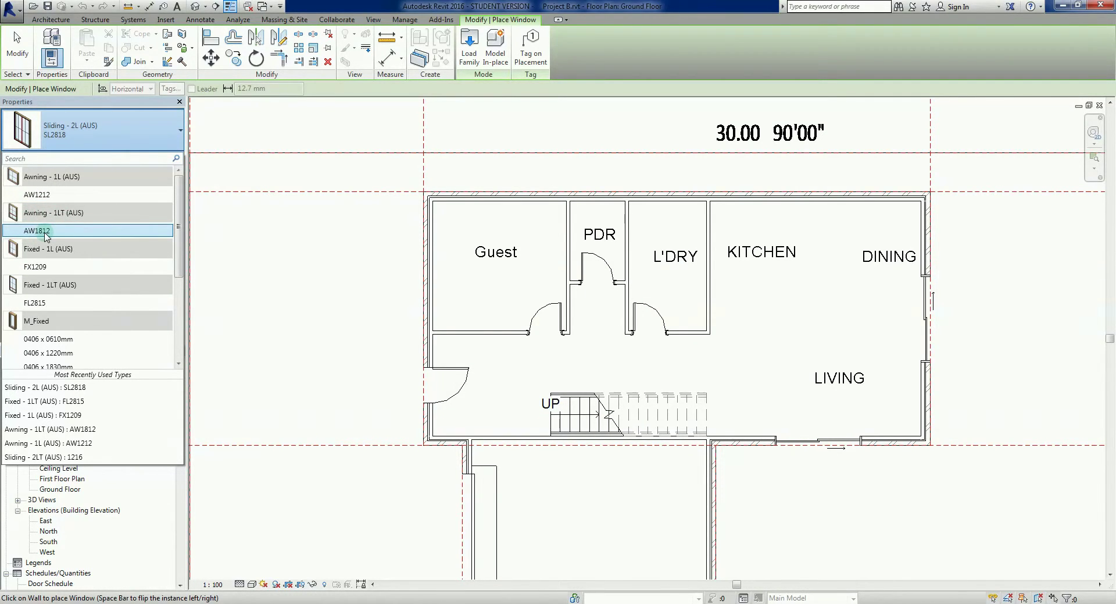
{"action": "mouse_move", "coordinate": [46, 235]}
{"action": "left_click", "coordinate": [42, 232]}
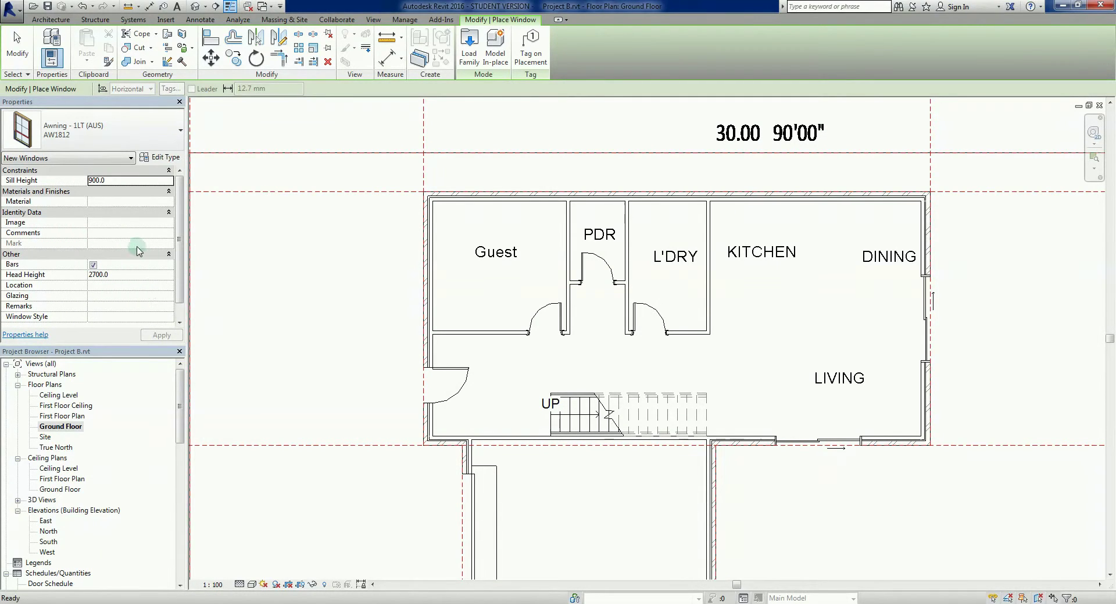
{"action": "left_click", "coordinate": [164, 161]}
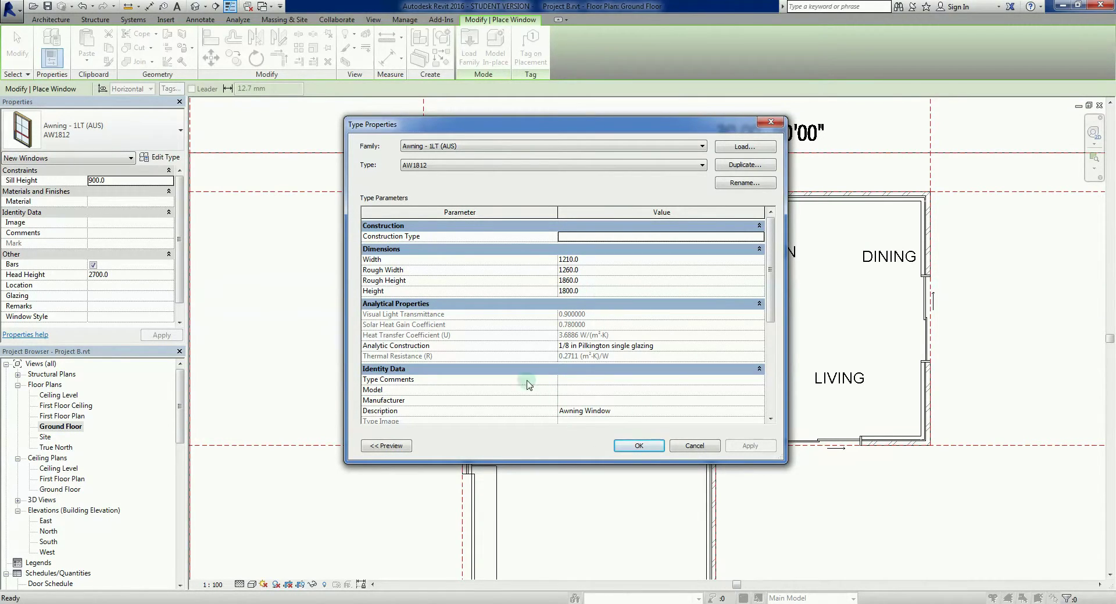
{"action": "left_click", "coordinate": [639, 445]}
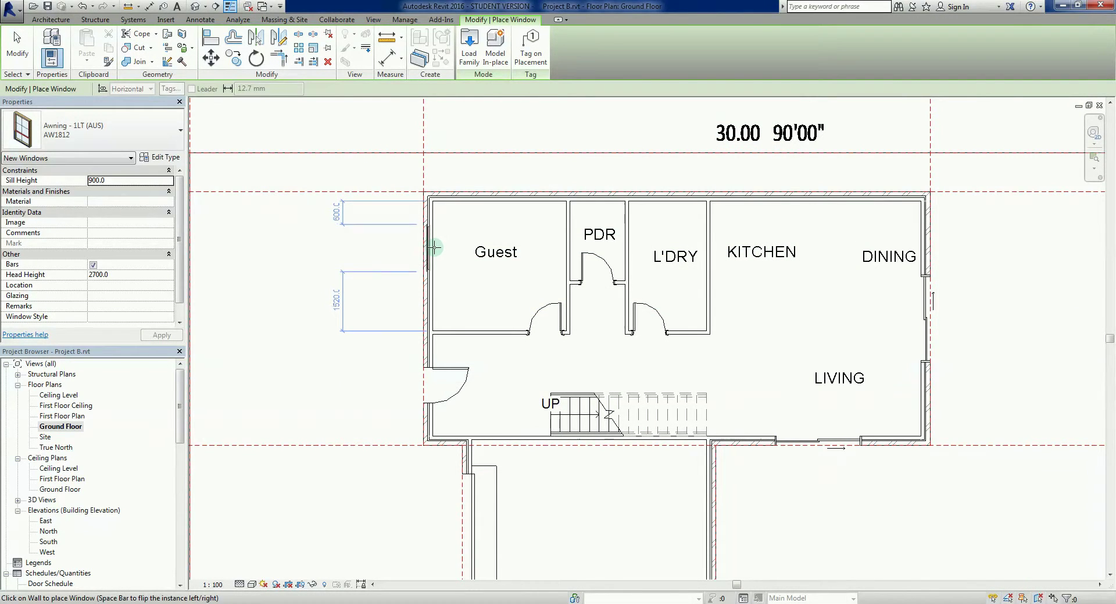
Add three AW1812 awning windows: Guest west wall, Dining east wall and Living east wall.
{"action": "scroll", "coordinate": [431, 241], "scroll_direction": "up", "scroll_amount": 2}
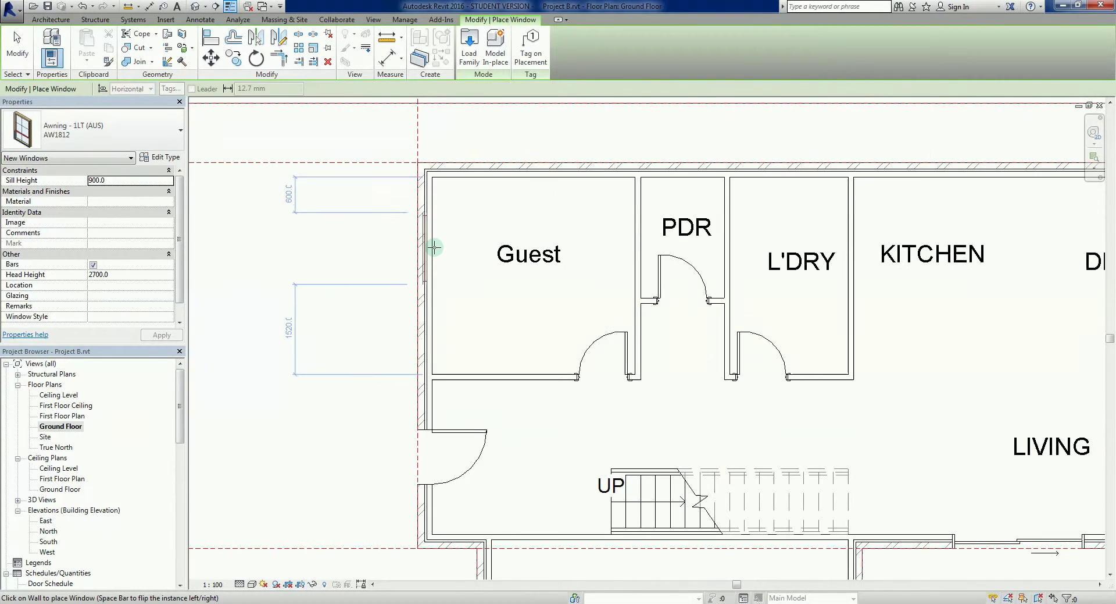
{"action": "left_click", "coordinate": [422, 275]}
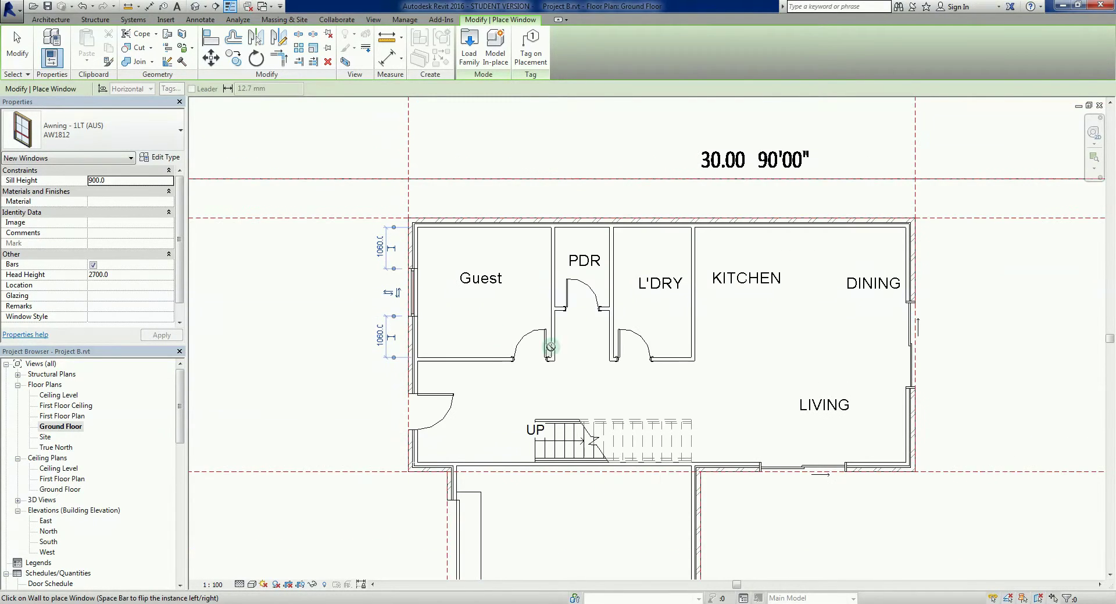
{"action": "middle_click_drag", "start_coordinate": [550, 347], "coordinate": [526, 338]}
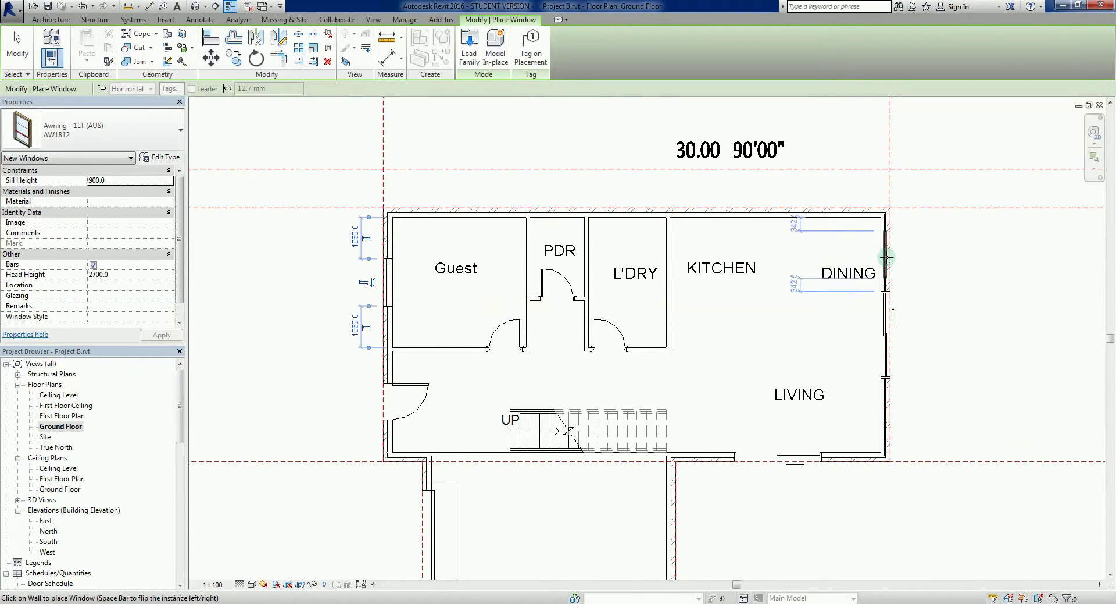
{"action": "scroll", "coordinate": [892, 245], "scroll_direction": "up", "scroll_amount": 3}
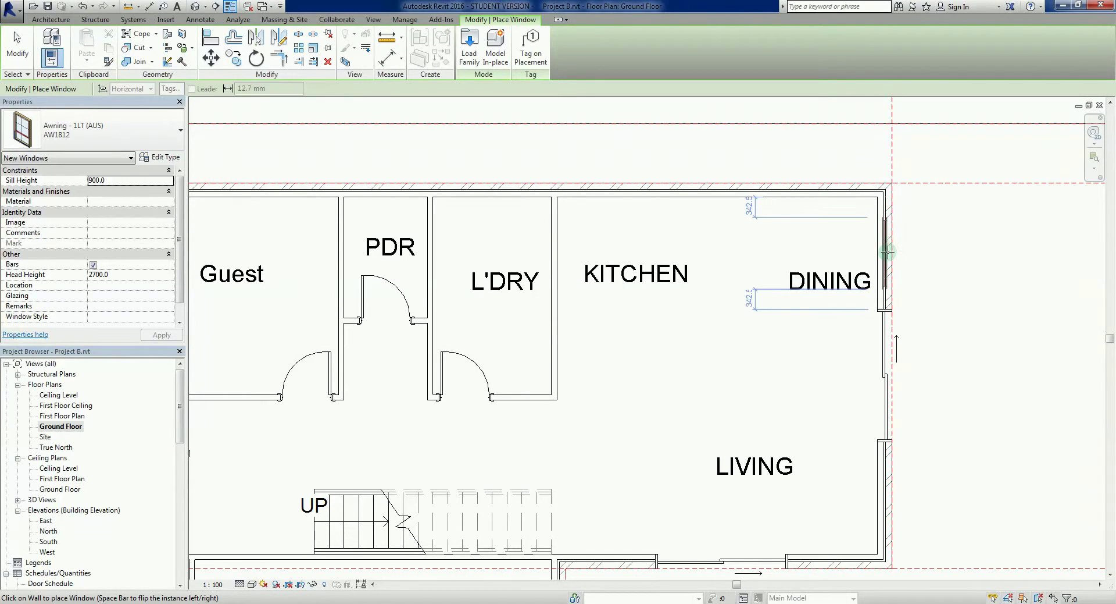
{"action": "left_click", "coordinate": [888, 252]}
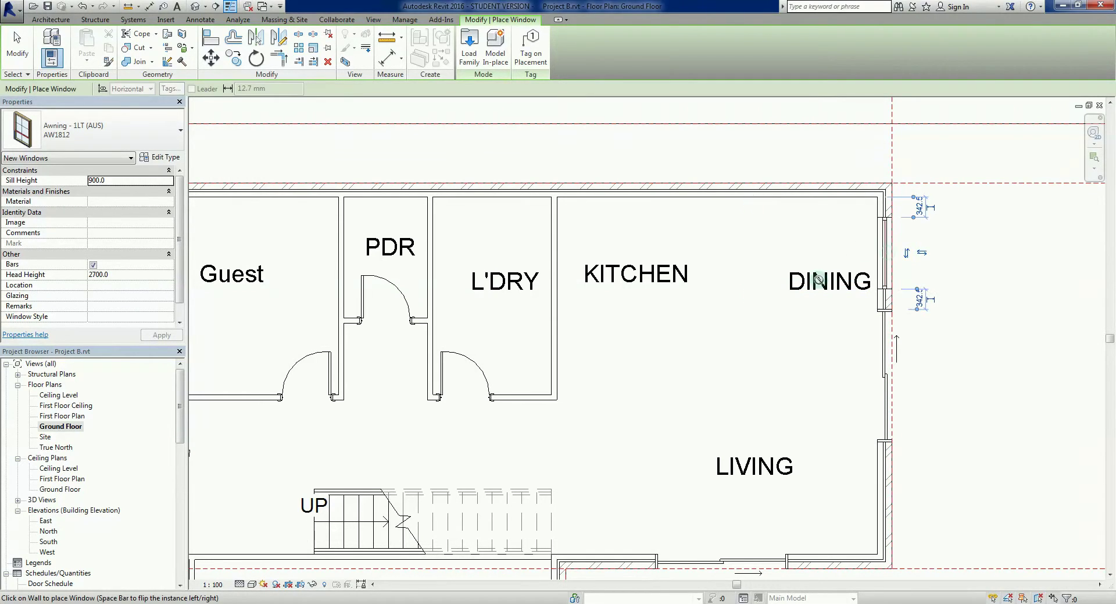
{"action": "left_click", "coordinate": [883, 500]}
{"action": "key", "text": "Escape"}
{"action": "key", "text": "Escape"}
Change the Guest room awning window's Head Height from 2700 to 2100.
{"action": "scroll", "coordinate": [884, 448], "scroll_direction": "down", "scroll_amount": 2}
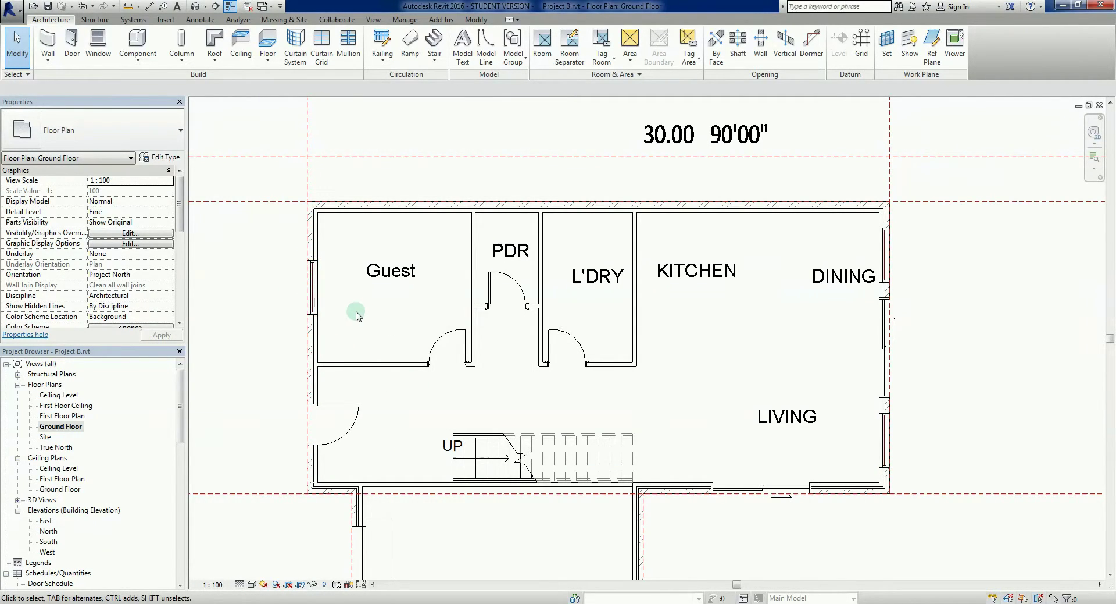
{"action": "middle_click_drag", "start_coordinate": [356, 311], "coordinate": [407, 314]}
{"action": "scroll", "coordinate": [406, 322], "scroll_direction": "up", "scroll_amount": 2}
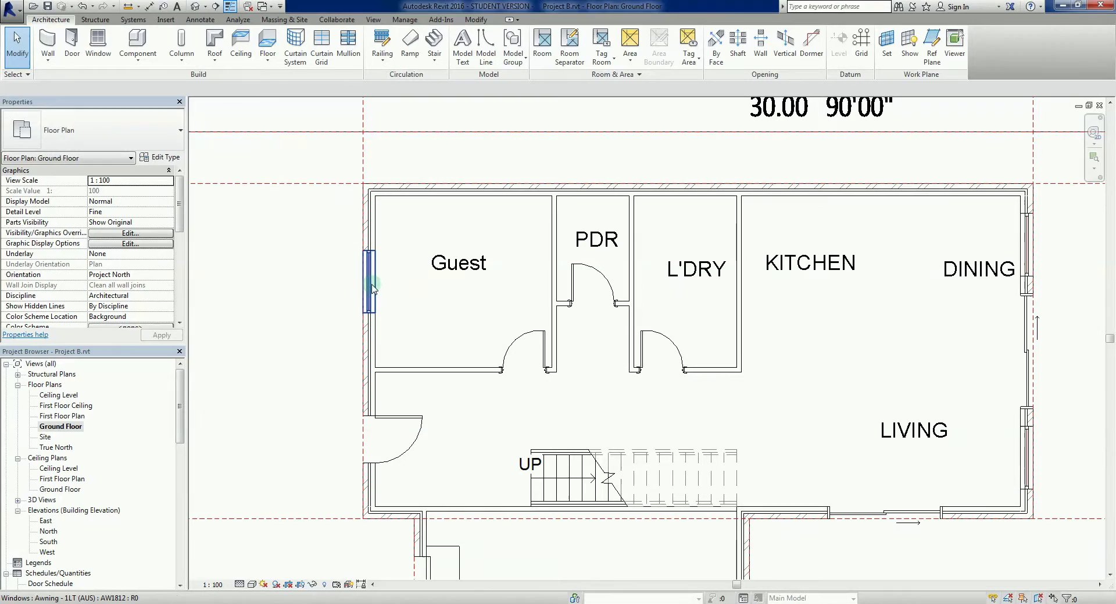
{"action": "left_click", "coordinate": [373, 287]}
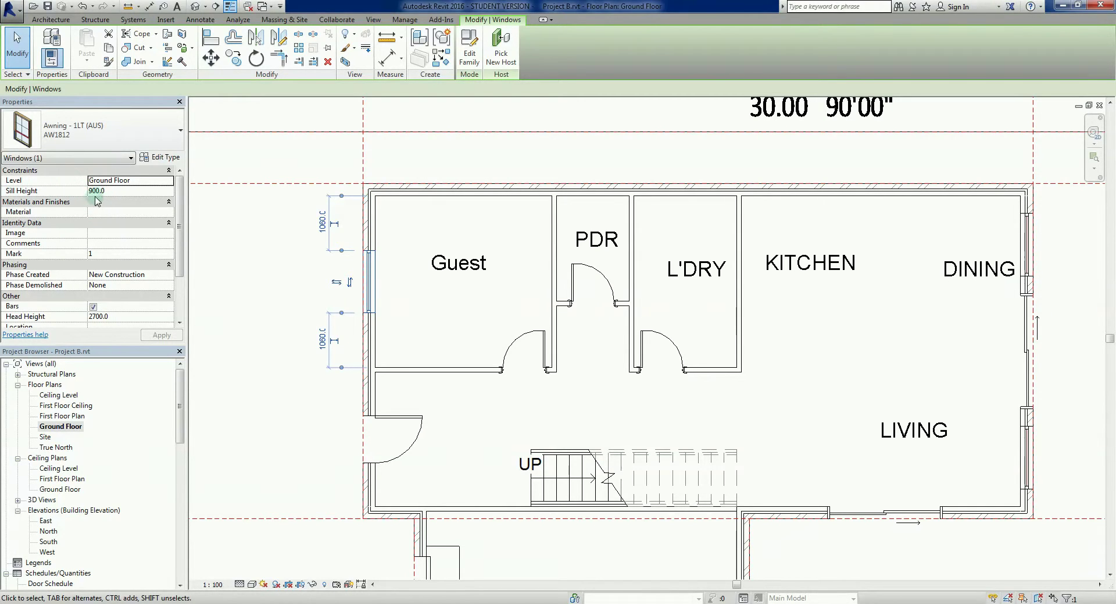
{"action": "scroll", "coordinate": [180, 212], "scroll_direction": "down", "scroll_amount": 1}
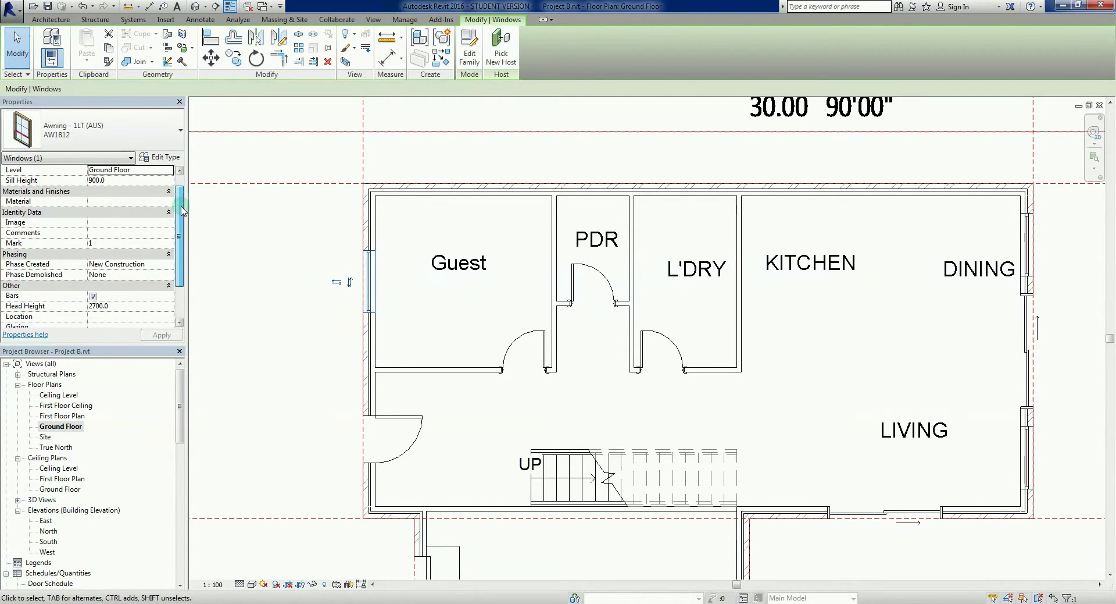
{"action": "scroll", "coordinate": [180, 211], "scroll_direction": "down", "scroll_amount": 1}
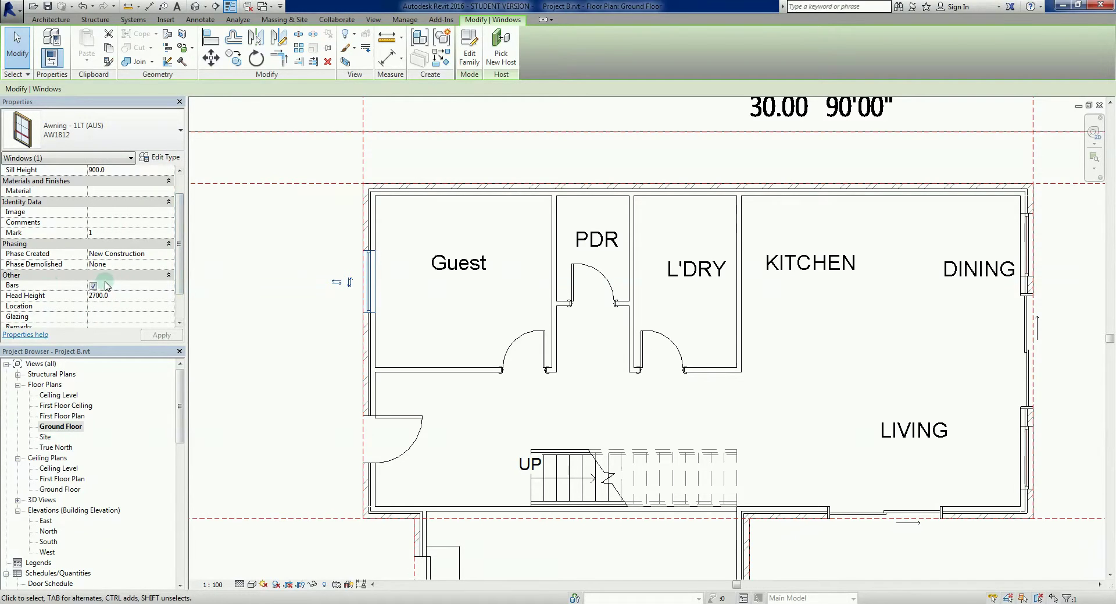
{"action": "scroll", "coordinate": [161, 280], "scroll_direction": "down", "scroll_amount": 3}
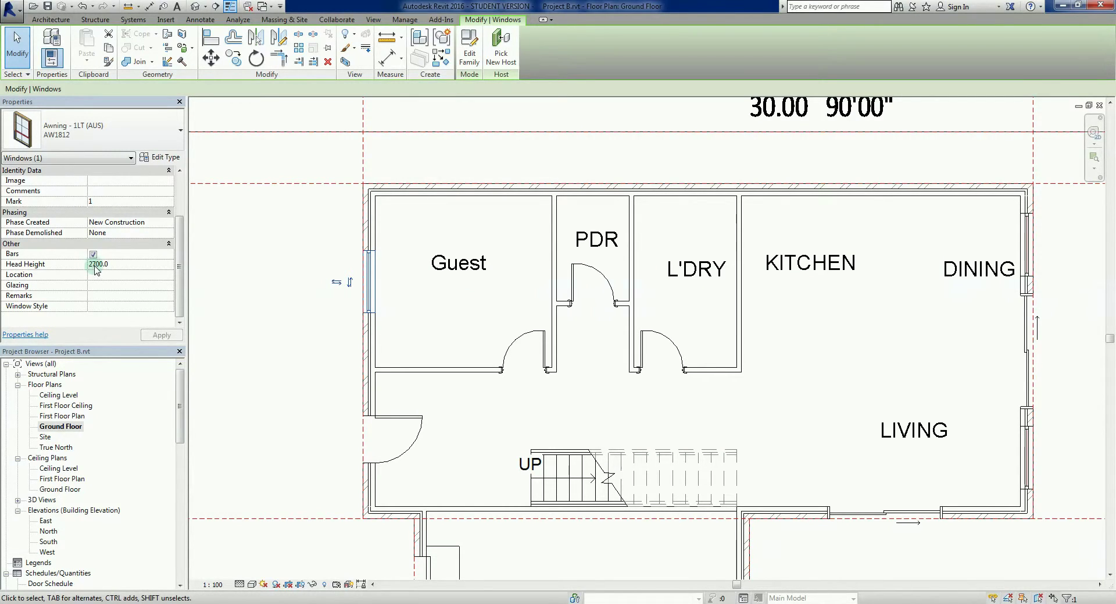
{"action": "left_click", "coordinate": [89, 345]}
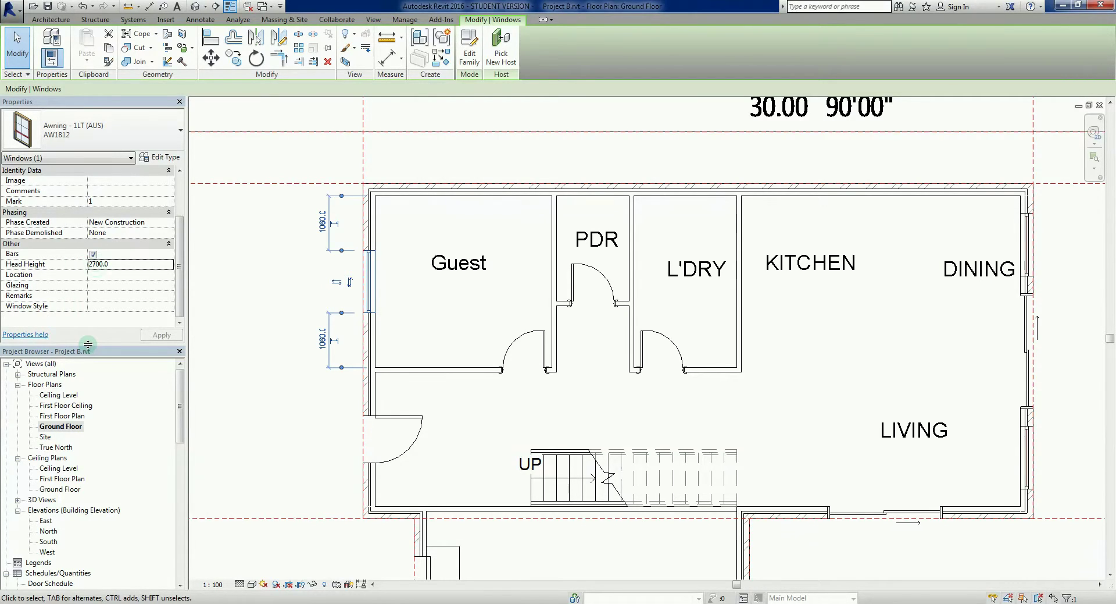
{"action": "left_click", "coordinate": [96, 267]}
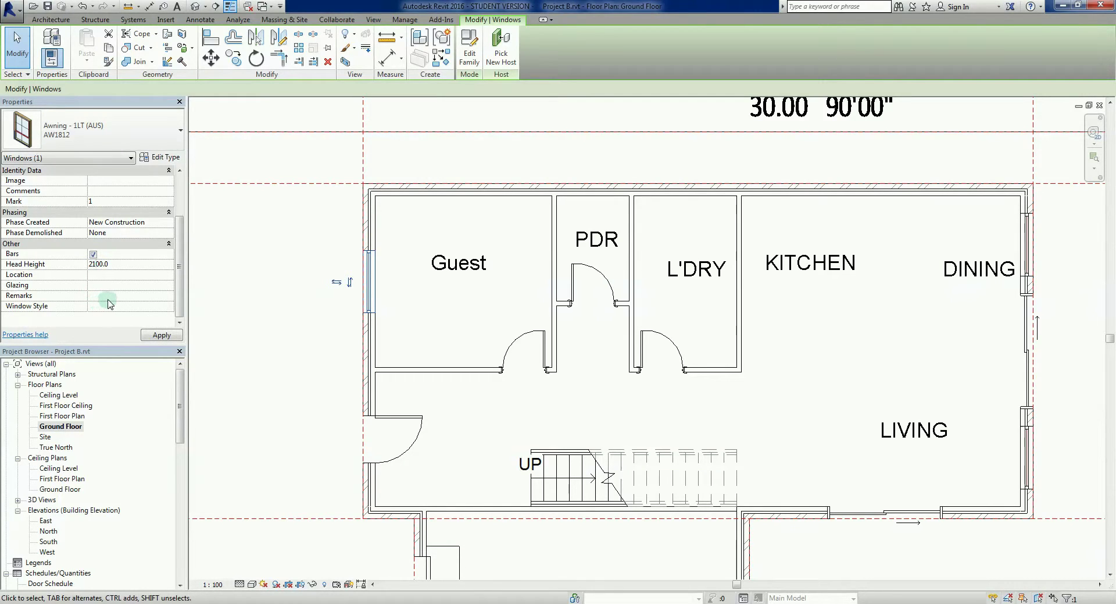
{"action": "left_click", "coordinate": [113, 297]}
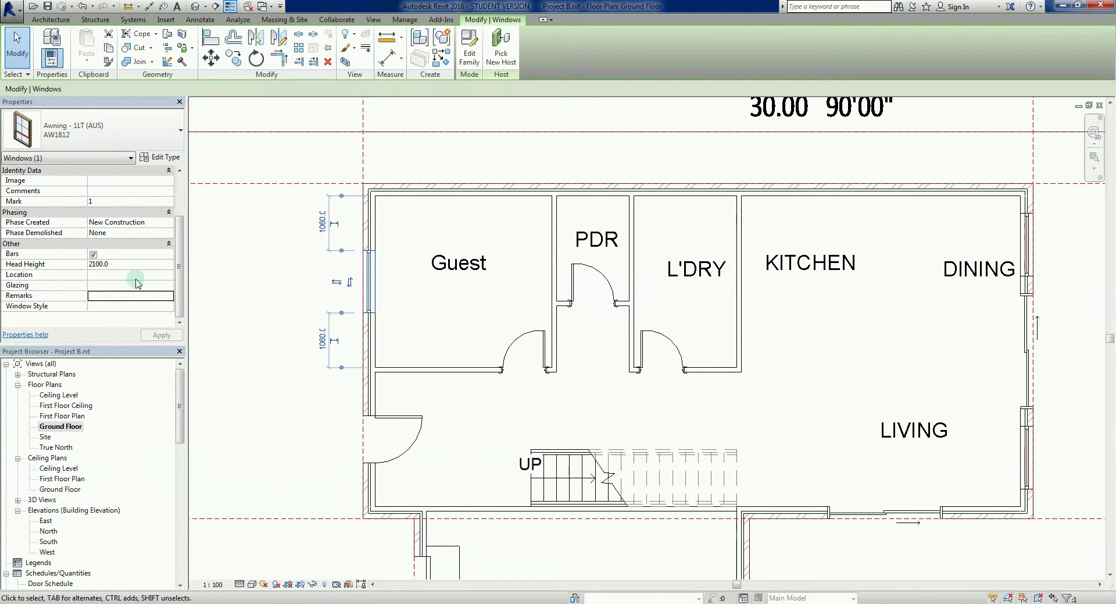
Switch to the {3D} view and turn off Bars on the Guest room's front AW1812 window.
{"action": "left_click", "coordinate": [274, 257]}
{"action": "left_click", "coordinate": [195, 6]}
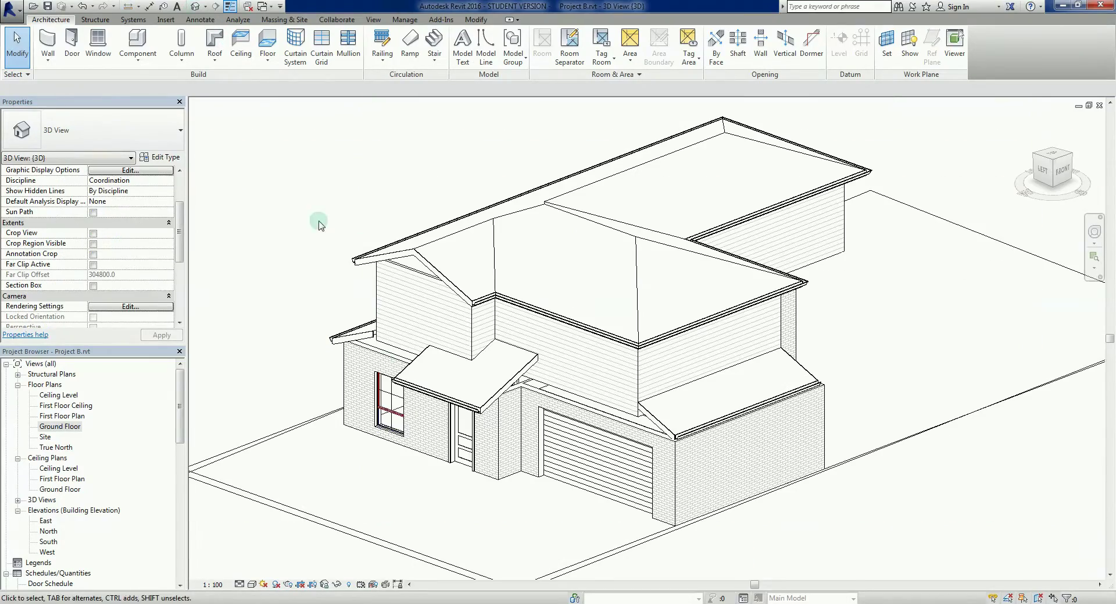
{"action": "scroll", "coordinate": [438, 493], "scroll_direction": "up", "scroll_amount": 5}
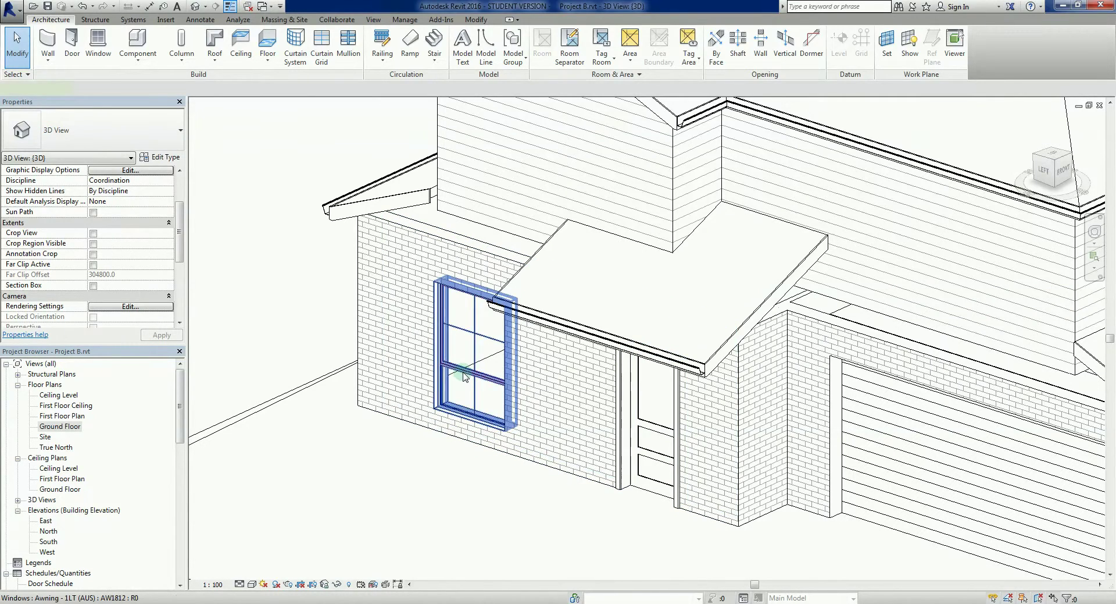
{"action": "left_click", "coordinate": [459, 373]}
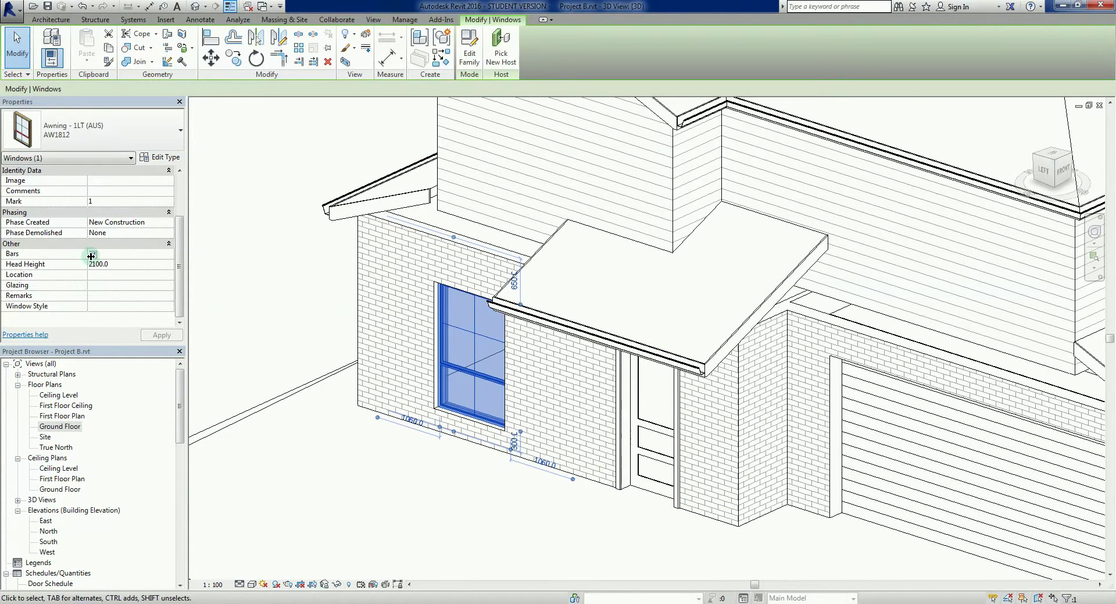
{"action": "left_click", "coordinate": [93, 254]}
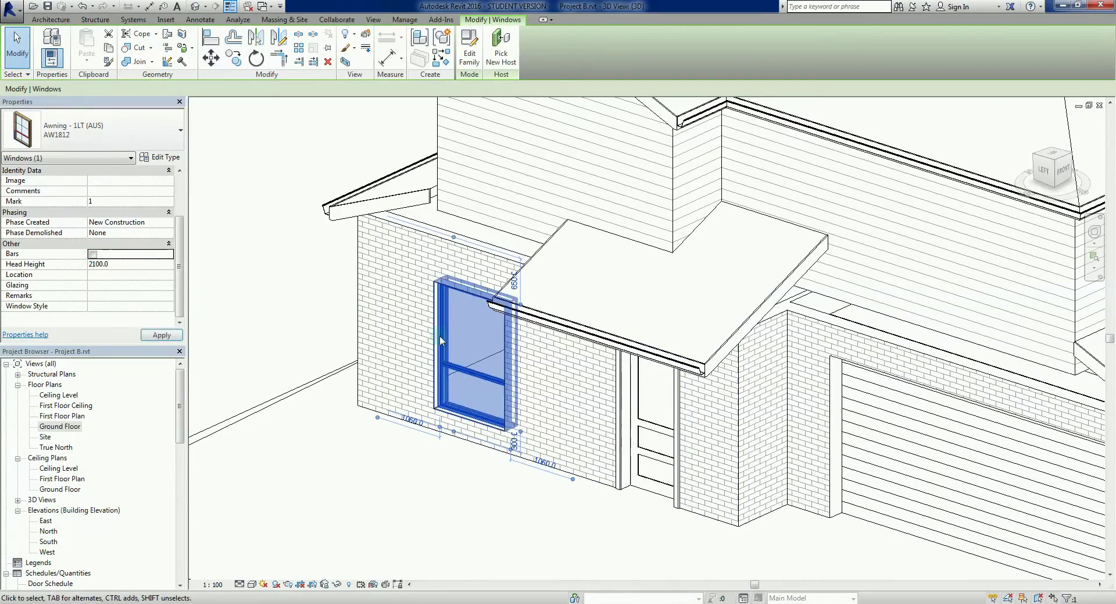
Deselect the window, then orbit and zoom around it to check it from other angles.
{"action": "left_click", "coordinate": [294, 296]}
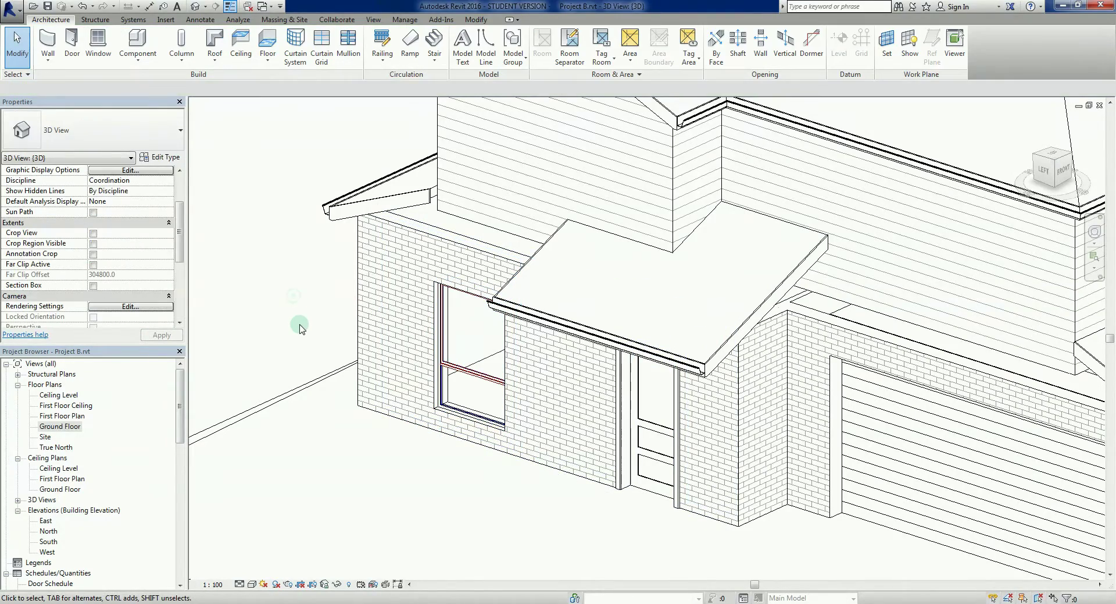
{"action": "middle_click_drag", "start_coordinate": [299, 329], "coordinate": [340, 357], "text": "shift"}
{"action": "scroll", "coordinate": [473, 453], "scroll_direction": "up", "scroll_amount": 3}
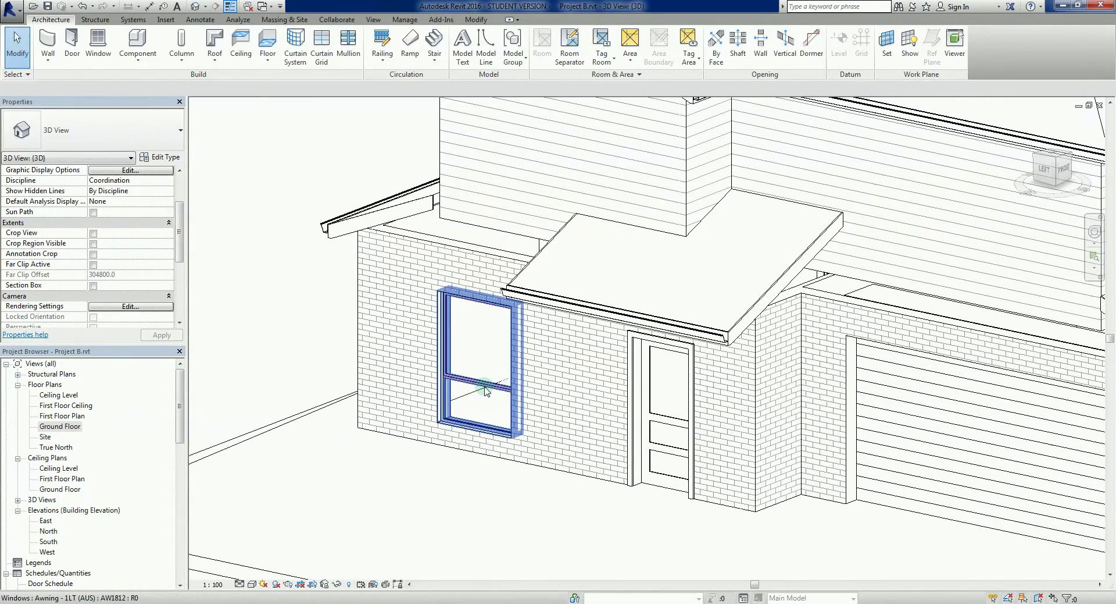
{"action": "scroll", "coordinate": [470, 482], "scroll_direction": "down", "scroll_amount": 2}
{"action": "scroll", "coordinate": [472, 484], "scroll_direction": "down", "scroll_amount": 2}
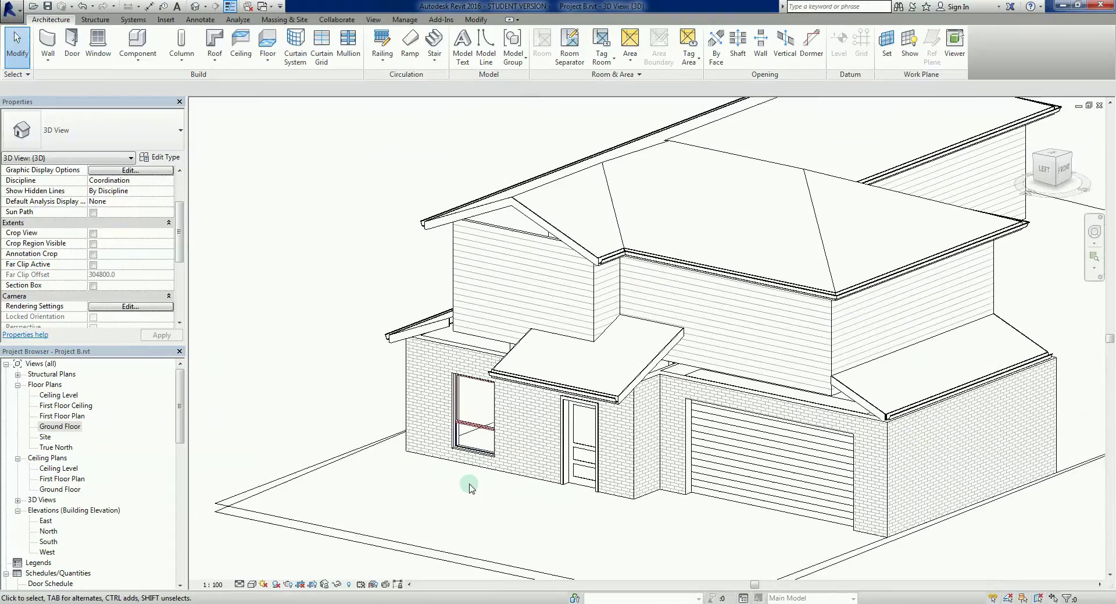
{"action": "scroll", "coordinate": [495, 477], "scroll_direction": "up", "scroll_amount": 4}
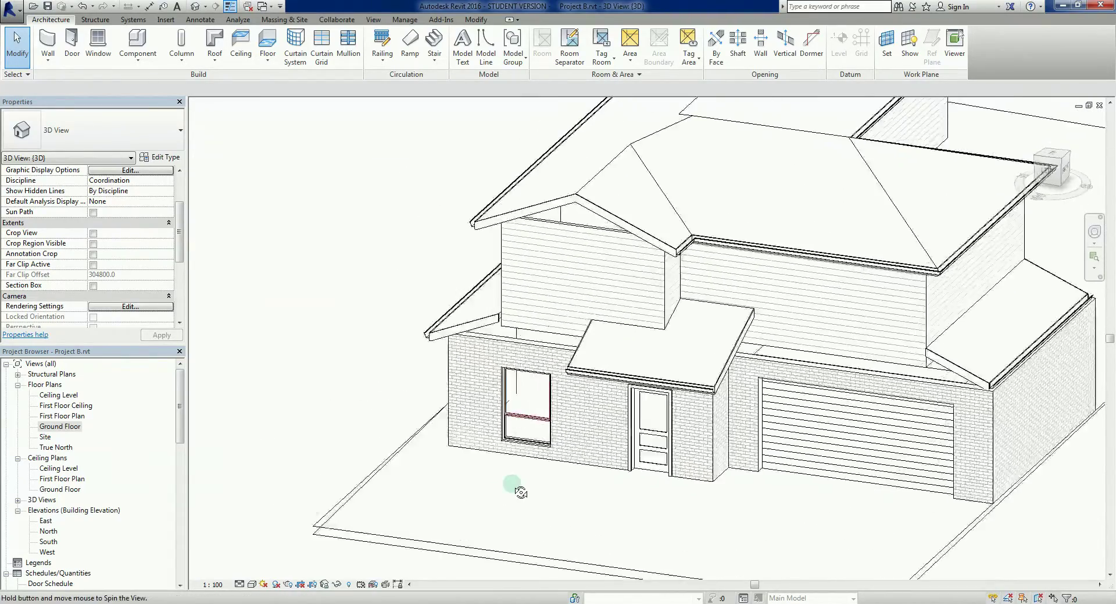
{"action": "scroll", "coordinate": [559, 496], "scroll_direction": "down", "scroll_amount": 3}
{"action": "scroll", "coordinate": [529, 490], "scroll_direction": "up", "scroll_amount": 2}
{"action": "scroll", "coordinate": [518, 485], "scroll_direction": "up", "scroll_amount": 2}
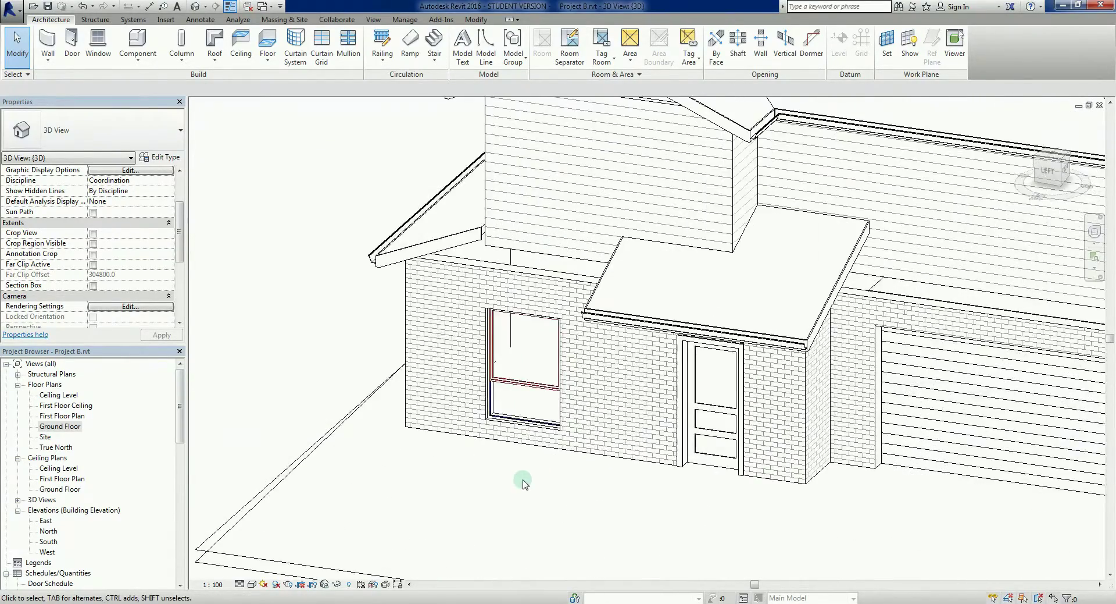
{"action": "scroll", "coordinate": [524, 481], "scroll_direction": "down", "scroll_amount": 3}
{"action": "scroll", "coordinate": [535, 483], "scroll_direction": "up", "scroll_amount": 3}
{"action": "scroll", "coordinate": [504, 476], "scroll_direction": "down", "scroll_amount": 2}
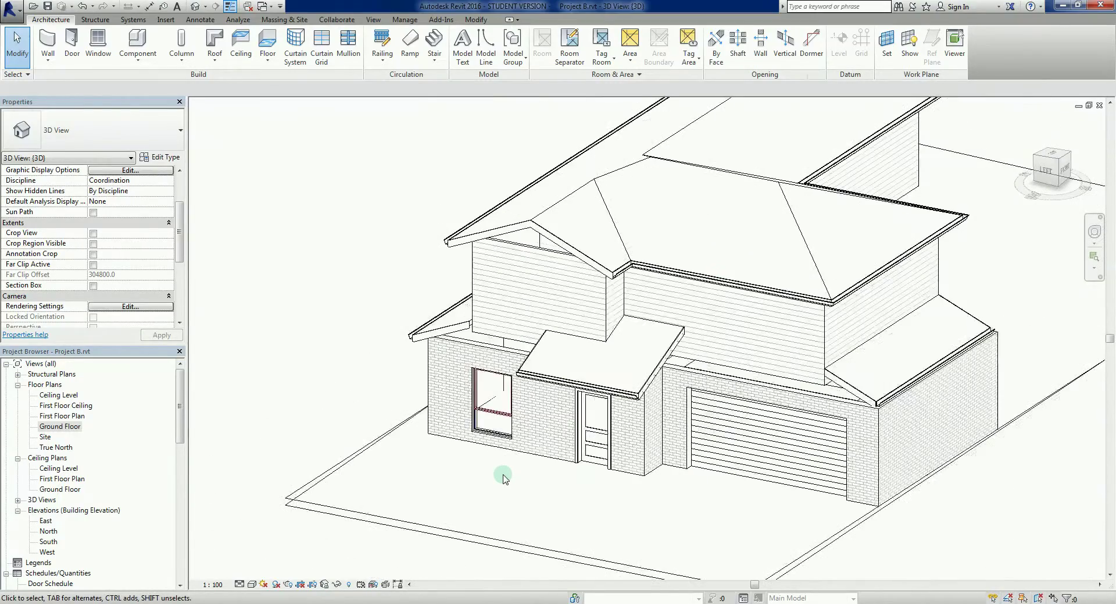
{"action": "scroll", "coordinate": [505, 477], "scroll_direction": "up", "scroll_amount": 3}
{"action": "scroll", "coordinate": [507, 476], "scroll_direction": "down", "scroll_amount": 3}
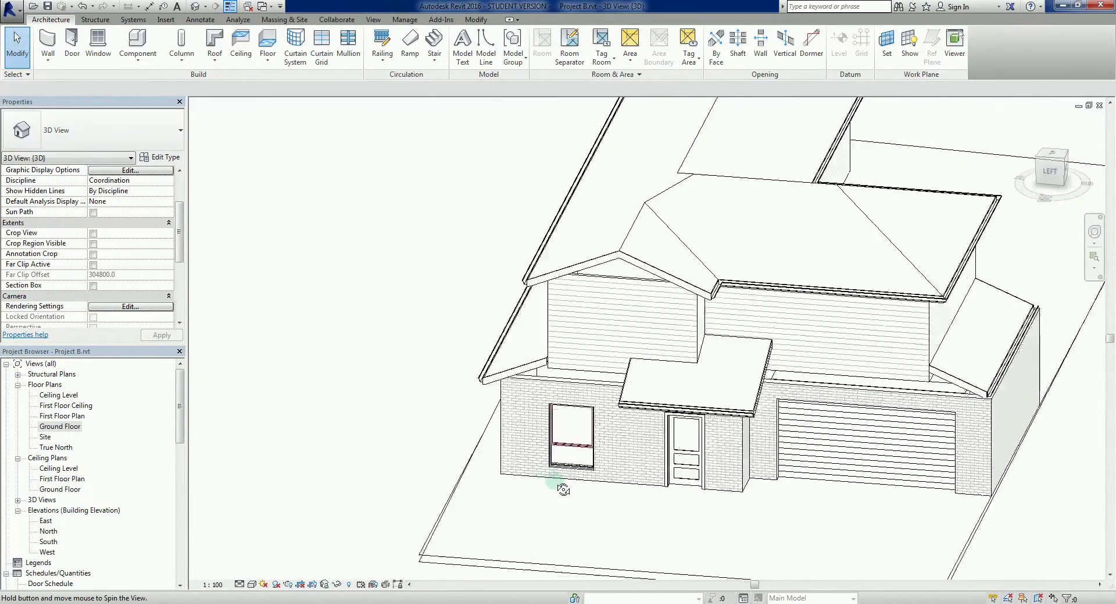
{"action": "scroll", "coordinate": [511, 474], "scroll_direction": "up", "scroll_amount": 1}
{"action": "scroll", "coordinate": [511, 474], "scroll_direction": "up", "scroll_amount": 3}
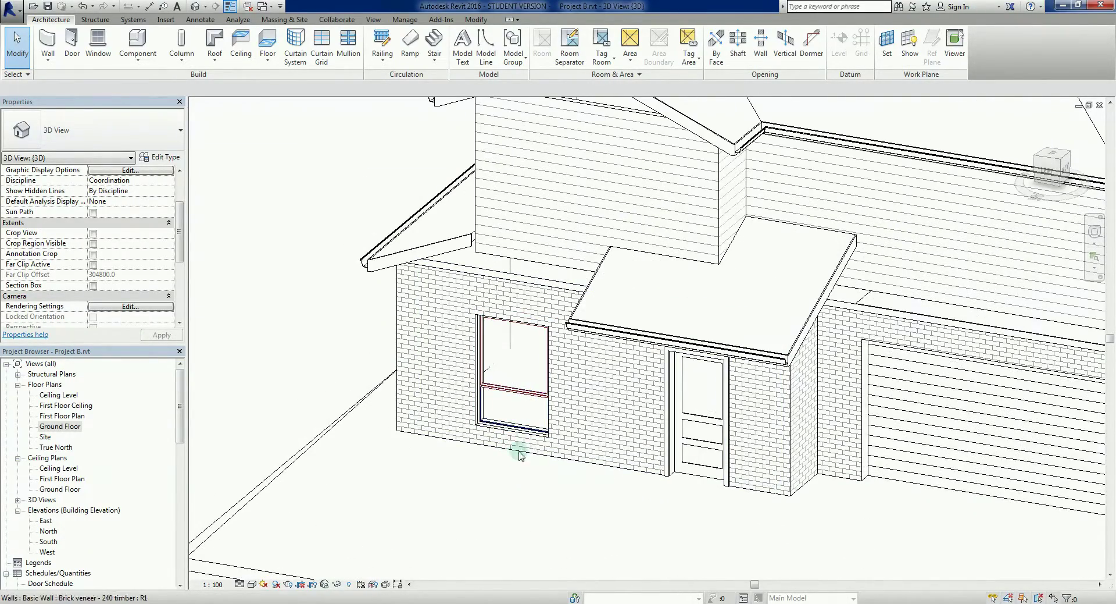
{"action": "scroll", "coordinate": [498, 485], "scroll_direction": "down", "scroll_amount": 4}
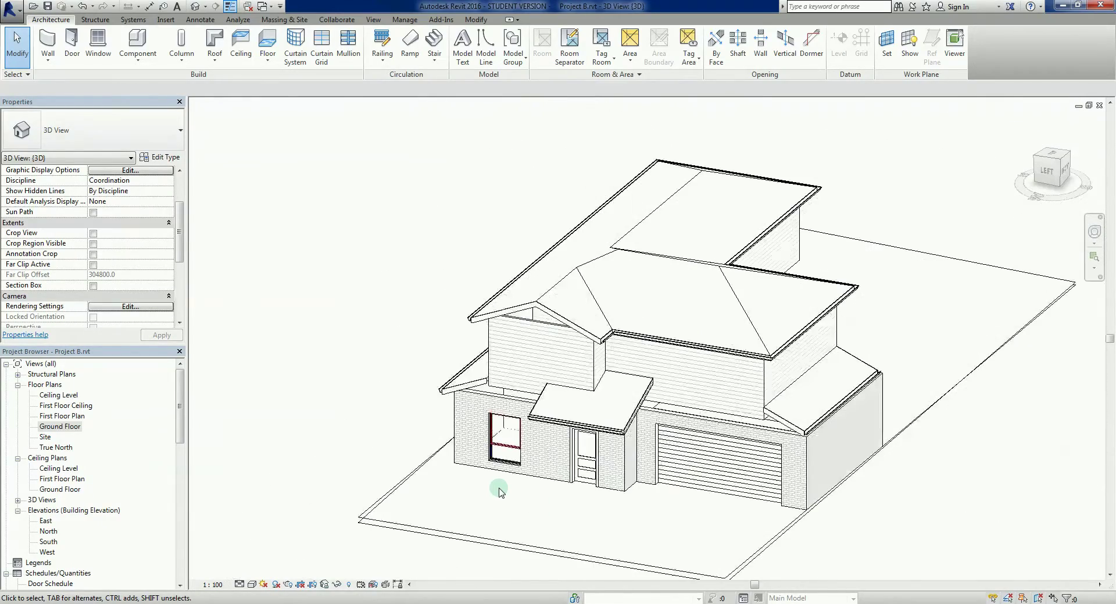
Orbit the house round to its rear and zoom in on the ground-floor windows.
{"action": "middle_click_drag", "start_coordinate": [489, 486], "coordinate": [994, 442], "text": "shift"}
{"action": "scroll", "coordinate": [885, 444], "scroll_direction": "up", "scroll_amount": 2, "text": "shift"}
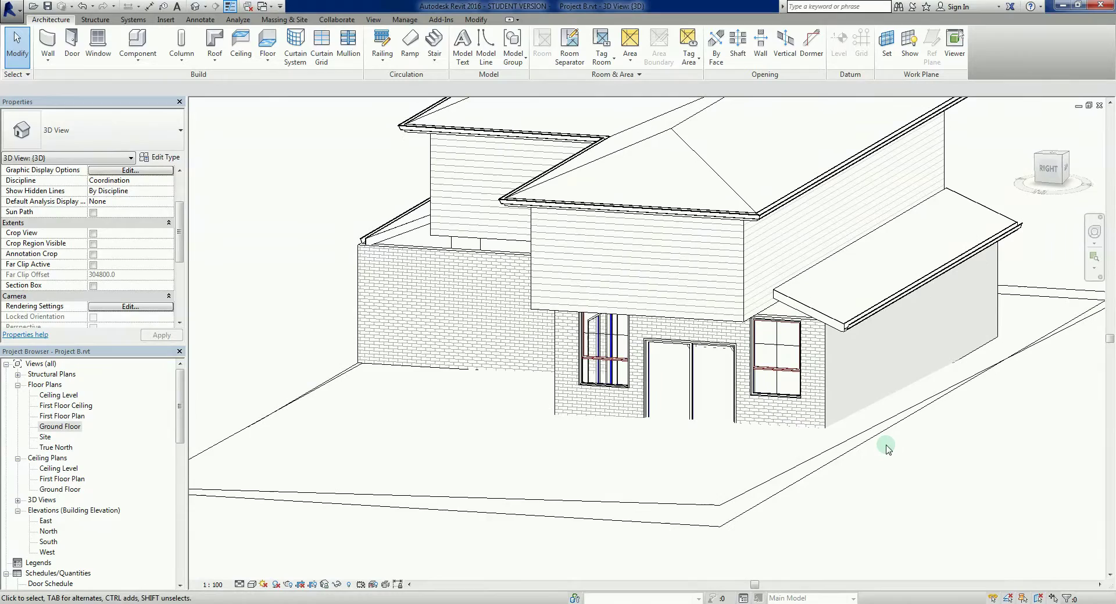
{"action": "scroll", "coordinate": [701, 460], "scroll_direction": "up", "scroll_amount": 2, "text": "shift"}
{"action": "scroll", "coordinate": [694, 471], "scroll_direction": "up", "scroll_amount": 1}
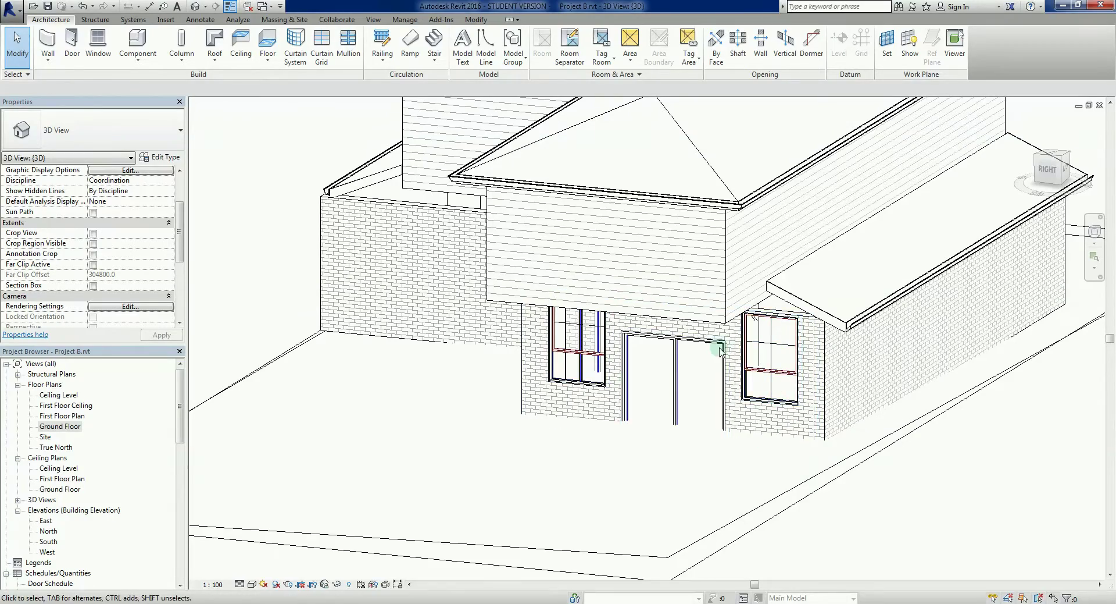
Orbit to face the rear wall and check the sliding door's properties.
{"action": "middle_click_drag", "start_coordinate": [693, 386], "coordinate": [692, 446], "text": "shift"}
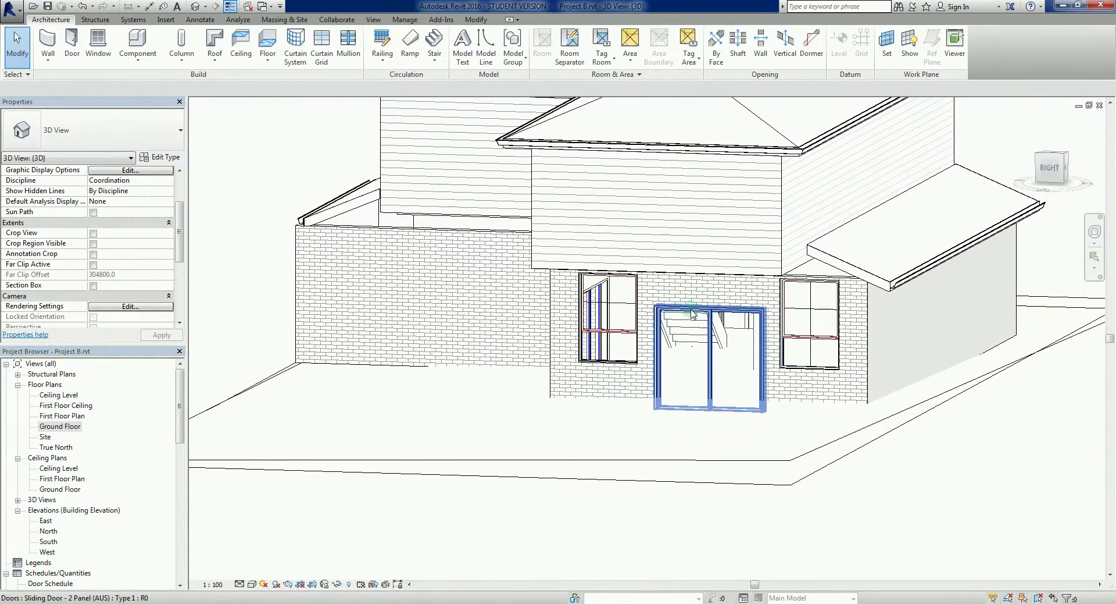
{"action": "left_click", "coordinate": [719, 314]}
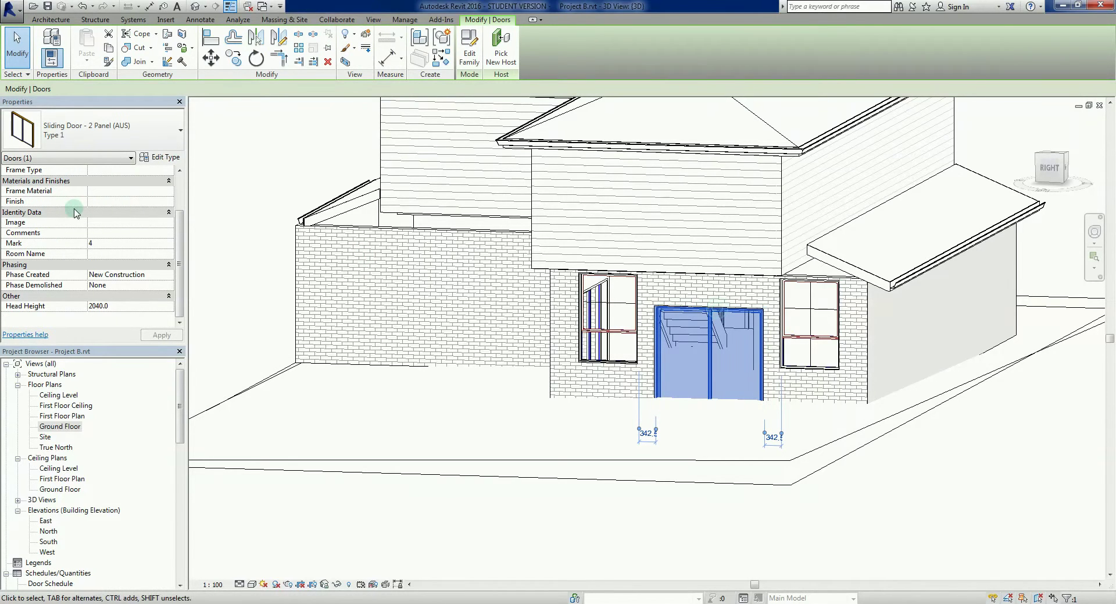
{"action": "left_click", "coordinate": [568, 429]}
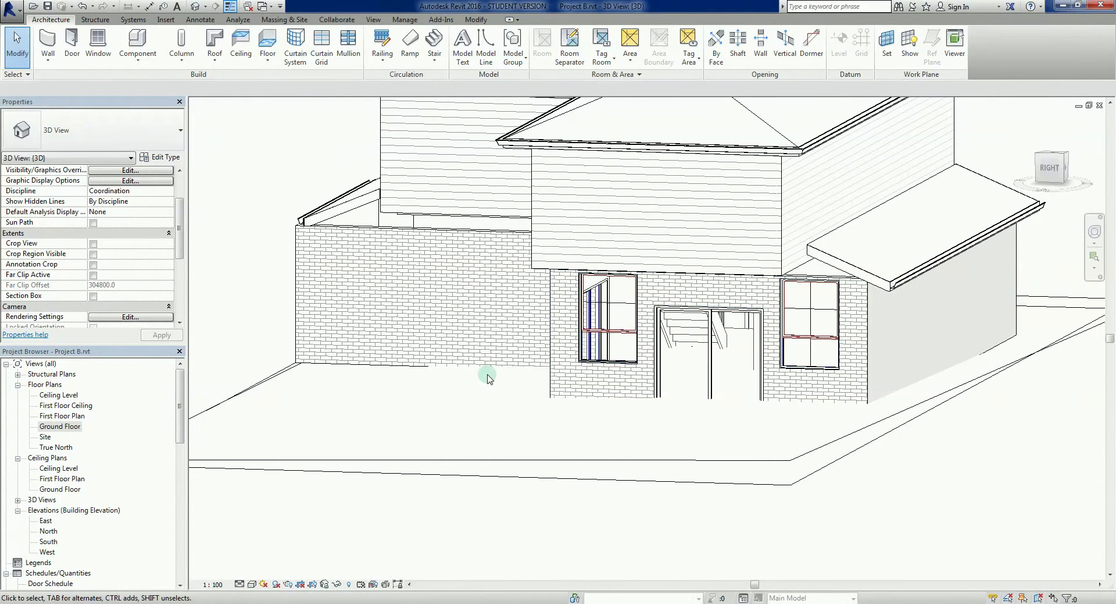
Give both awning windows beside the sliding door Bars off and a 2100 head height.
{"action": "left_click", "coordinate": [621, 364]}
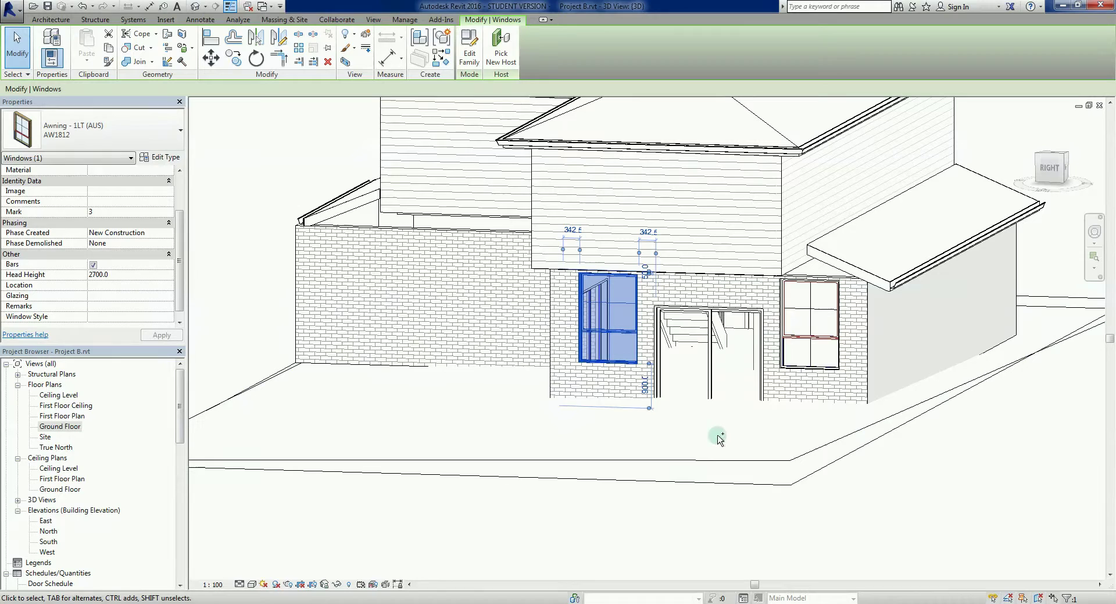
{"action": "left_click", "coordinate": [763, 374], "text": "ctrl"}
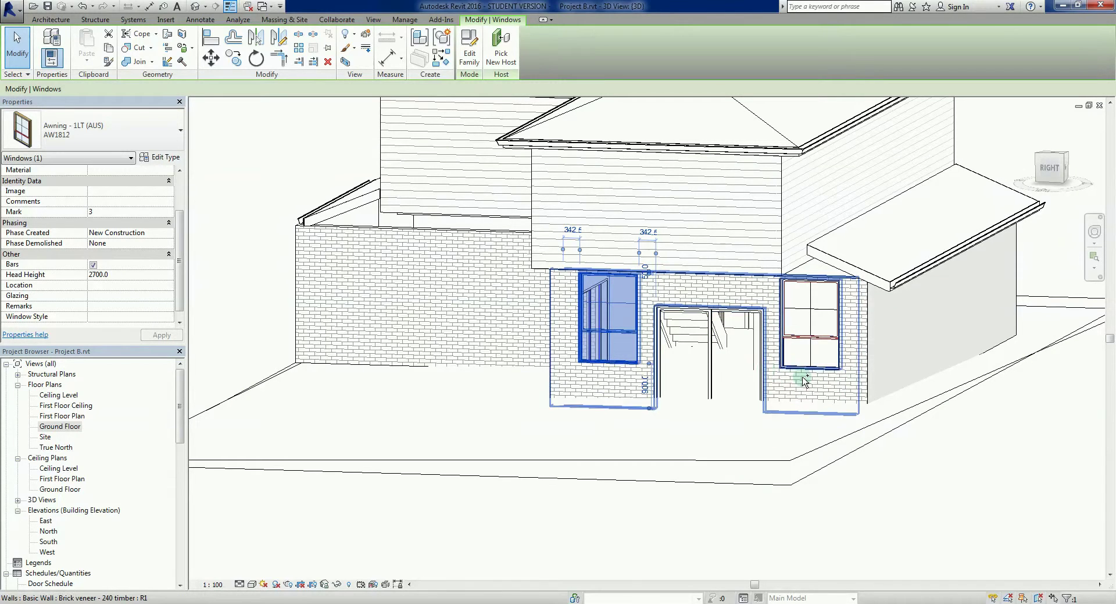
{"action": "left_click", "coordinate": [798, 377], "text": "ctrl"}
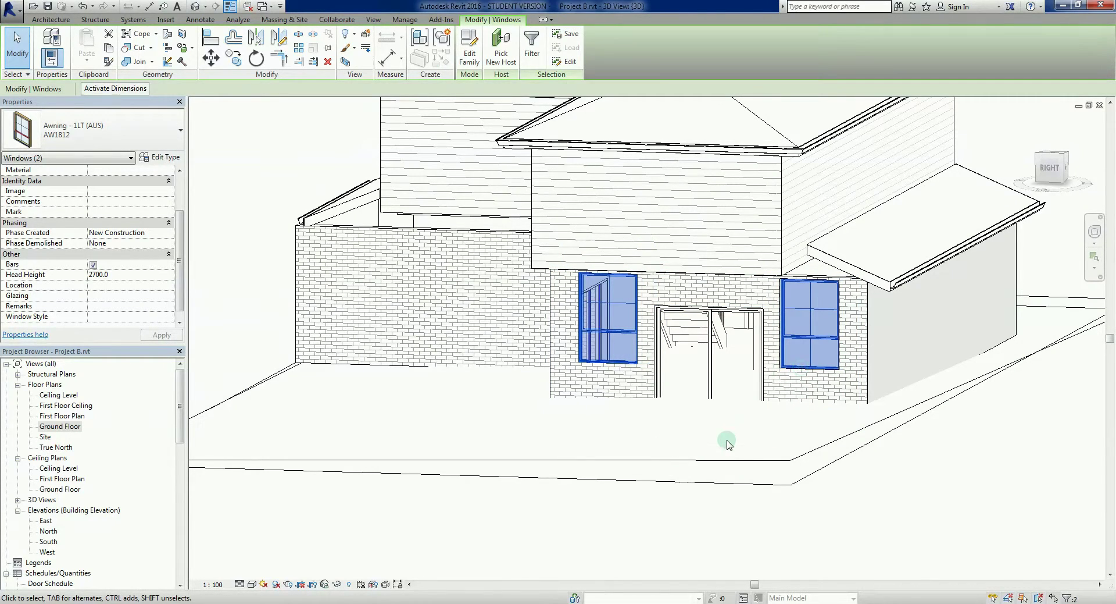
{"action": "left_click", "coordinate": [138, 201]}
{"action": "left_click", "coordinate": [130, 322]}
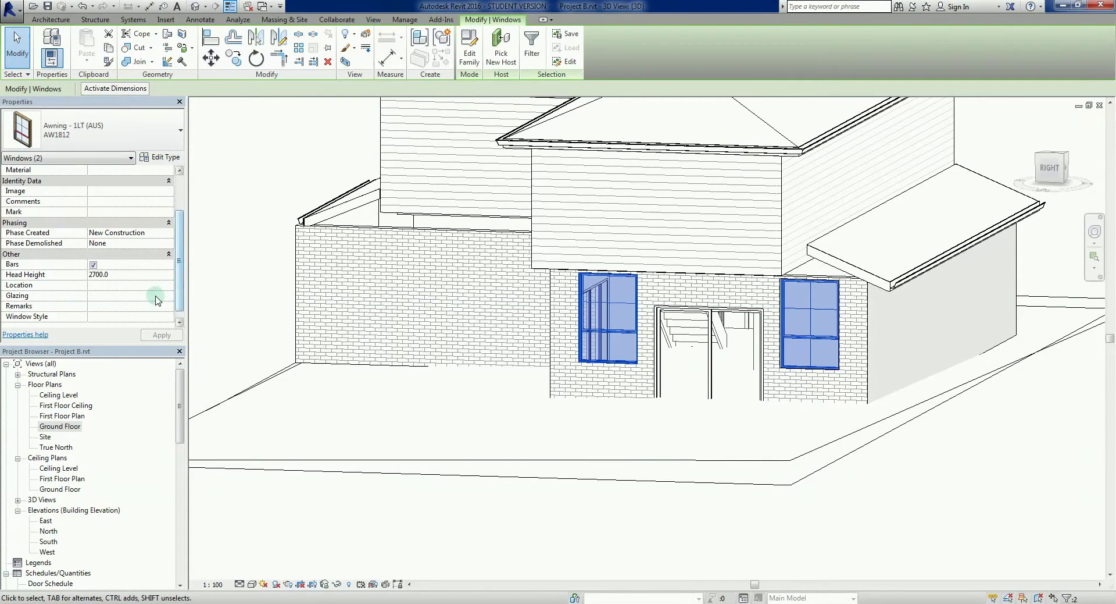
{"action": "left_click", "coordinate": [576, 309]}
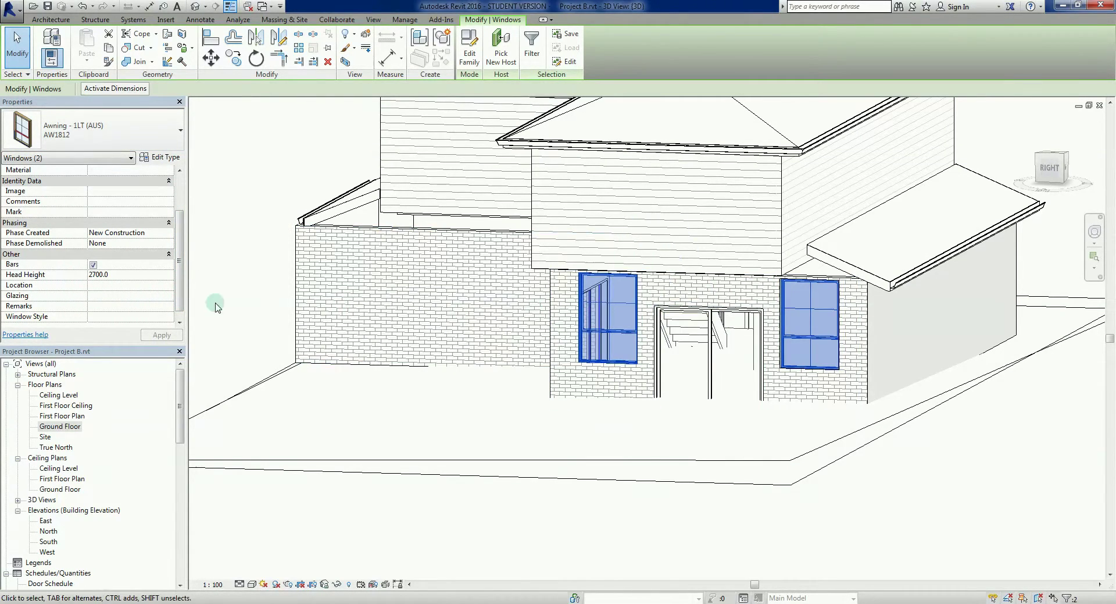
{"action": "left_click", "coordinate": [93, 265]}
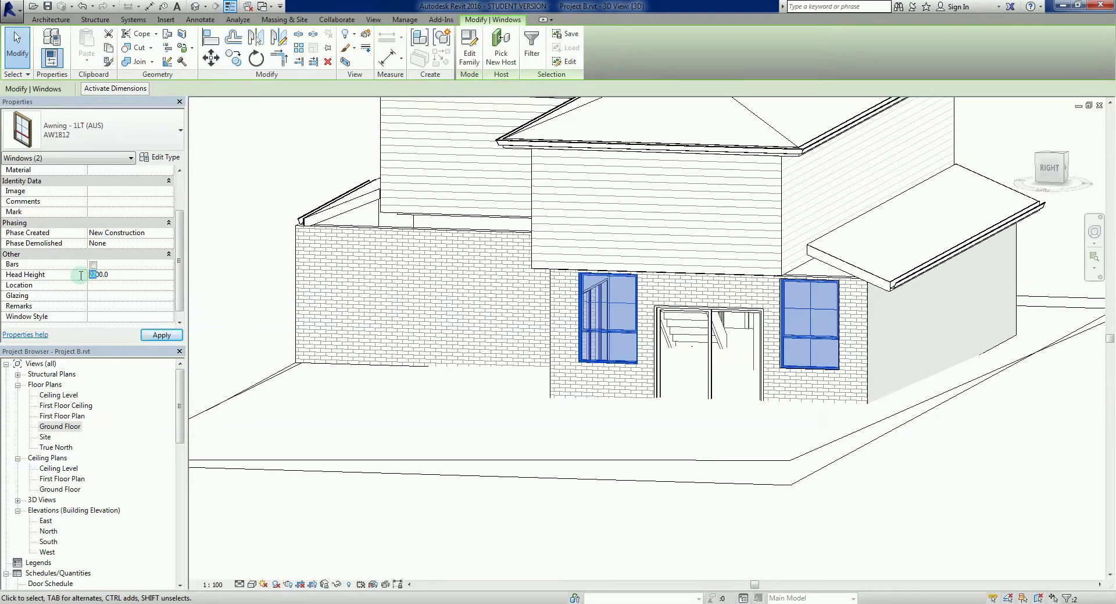
{"action": "left_click", "coordinate": [160, 334]}
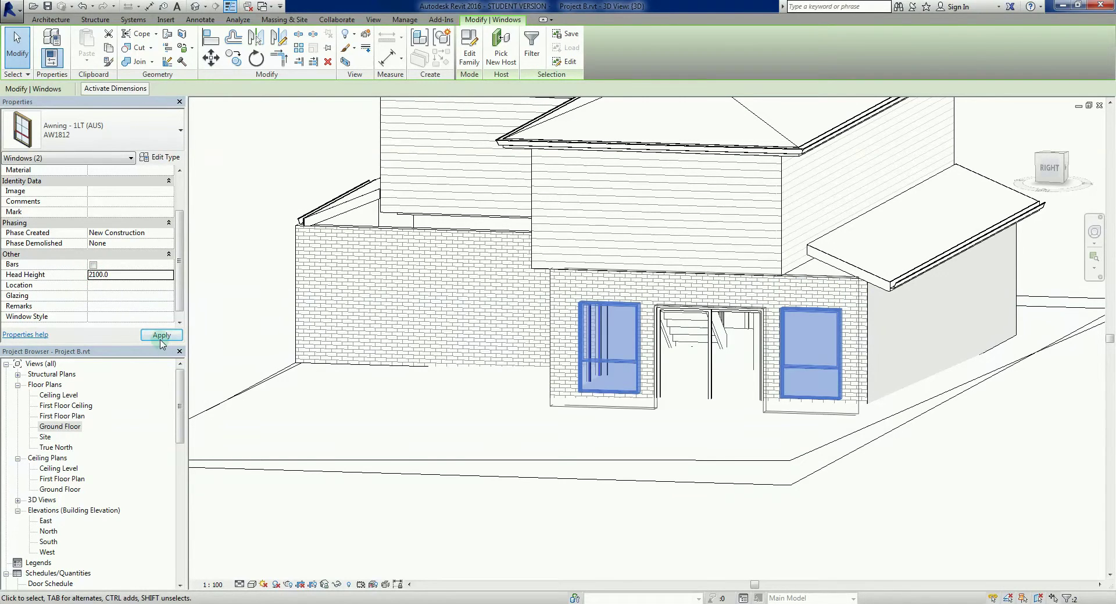
{"action": "left_click", "coordinate": [840, 504]}
Orbit around the house to review all three edited windows, then return to the Ground Floor plan.
{"action": "scroll", "coordinate": [846, 507], "scroll_direction": "down", "scroll_amount": 4}
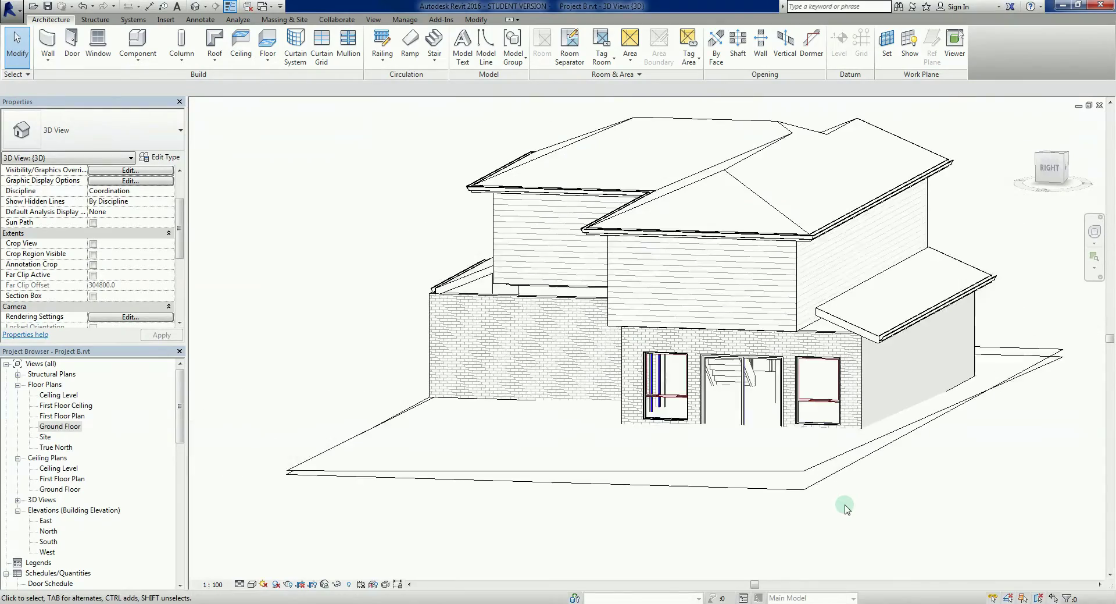
{"action": "middle_click_drag", "start_coordinate": [845, 504], "coordinate": [565, 558], "text": "shift"}
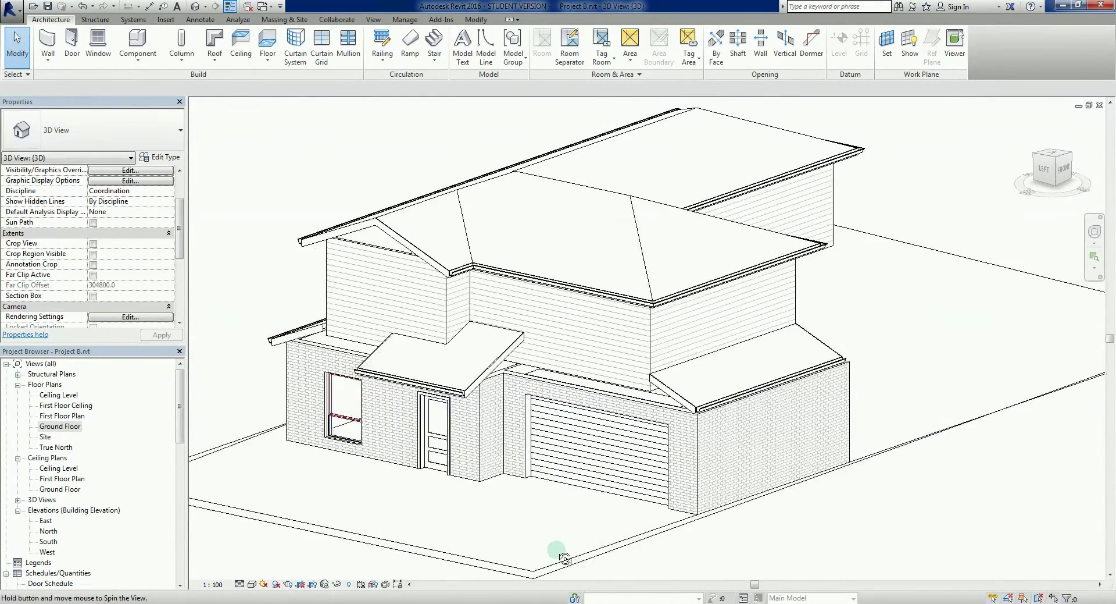
{"action": "middle_click_drag", "start_coordinate": [633, 558], "coordinate": [448, 541], "text": "shift"}
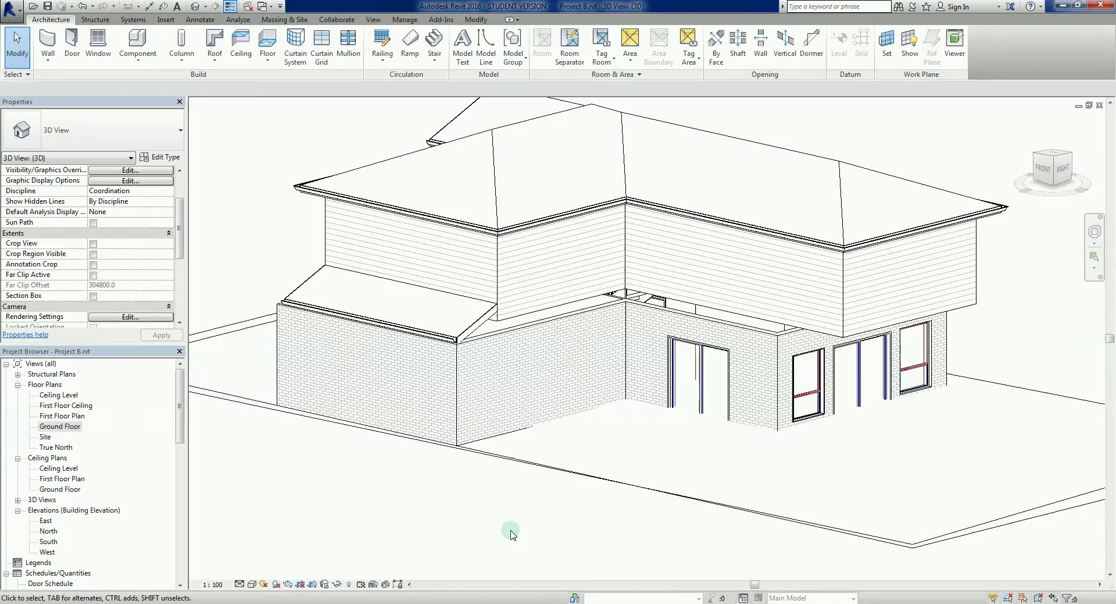
{"action": "middle_click_drag", "start_coordinate": [511, 534], "coordinate": [838, 513], "text": "shift"}
{"action": "middle_click_drag", "start_coordinate": [685, 474], "coordinate": [767, 490], "text": "shift"}
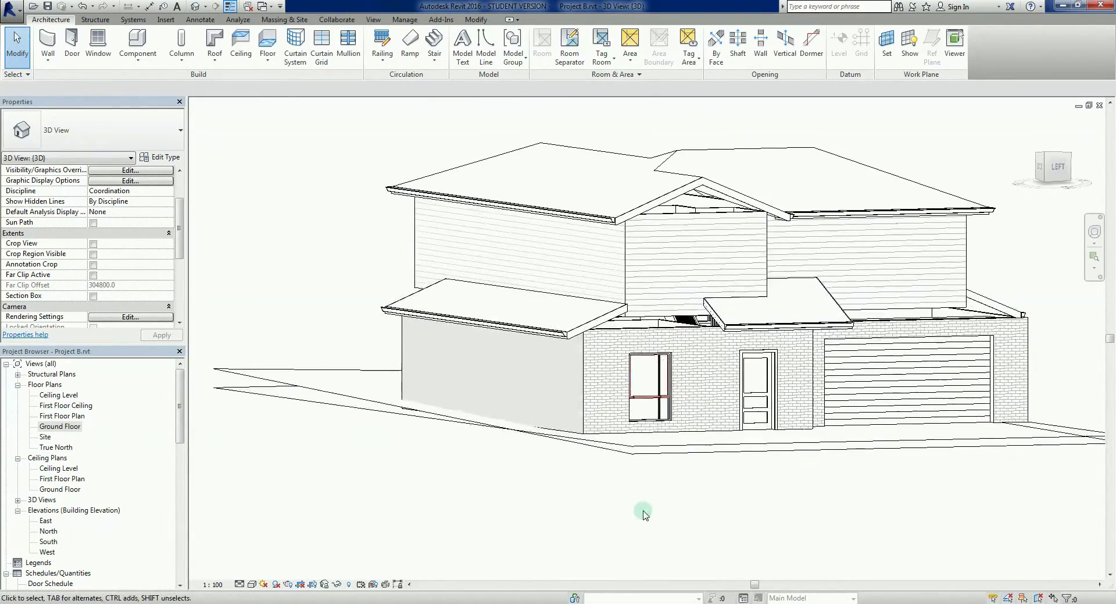
{"action": "middle_click_drag", "start_coordinate": [644, 515], "coordinate": [598, 543], "text": "shift"}
{"action": "scroll", "coordinate": [574, 429], "scroll_direction": "up", "scroll_amount": 3}
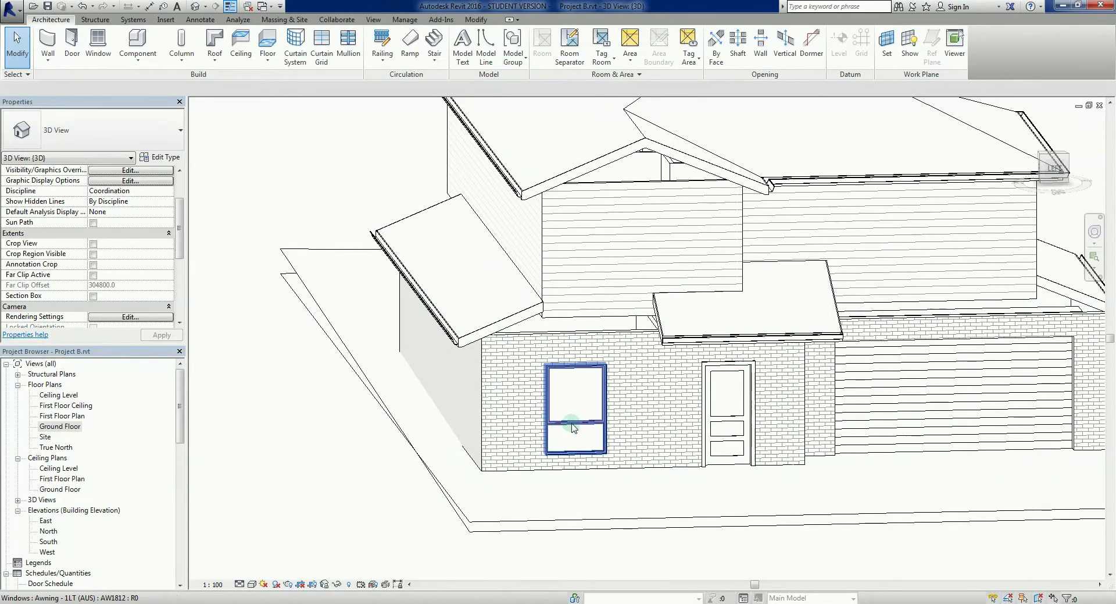
{"action": "double_click", "coordinate": [90, 433]}
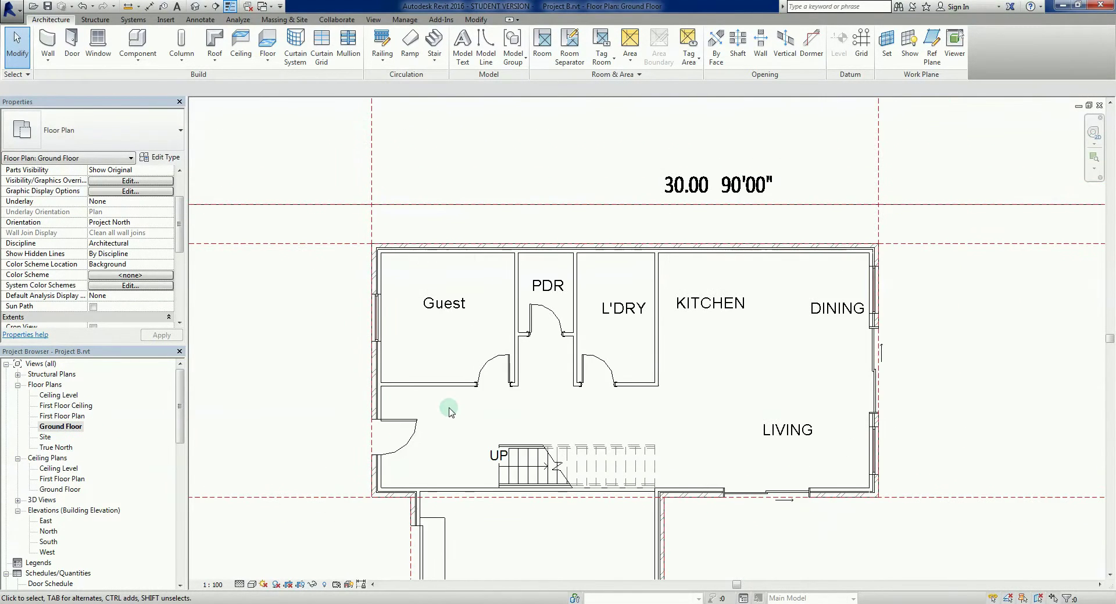
Place a Single - Timber Frame (AUS) 820 door in the L'DRY room's top wall using DR.
{"action": "scroll", "coordinate": [462, 405], "scroll_direction": "up", "scroll_amount": 2}
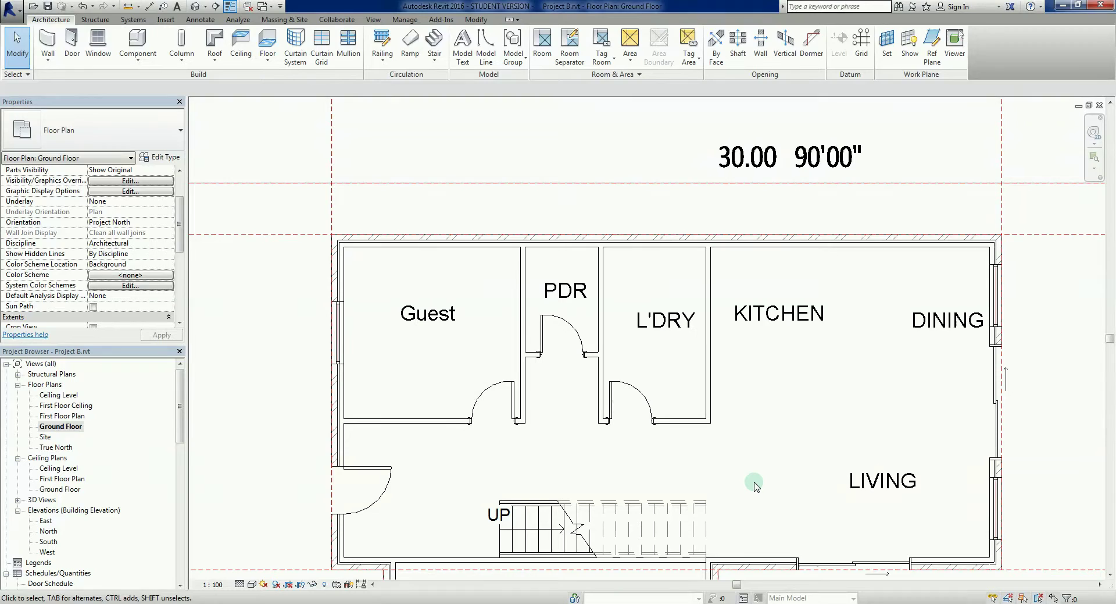
{"action": "key", "text": "d"}
{"action": "key", "text": "r"}
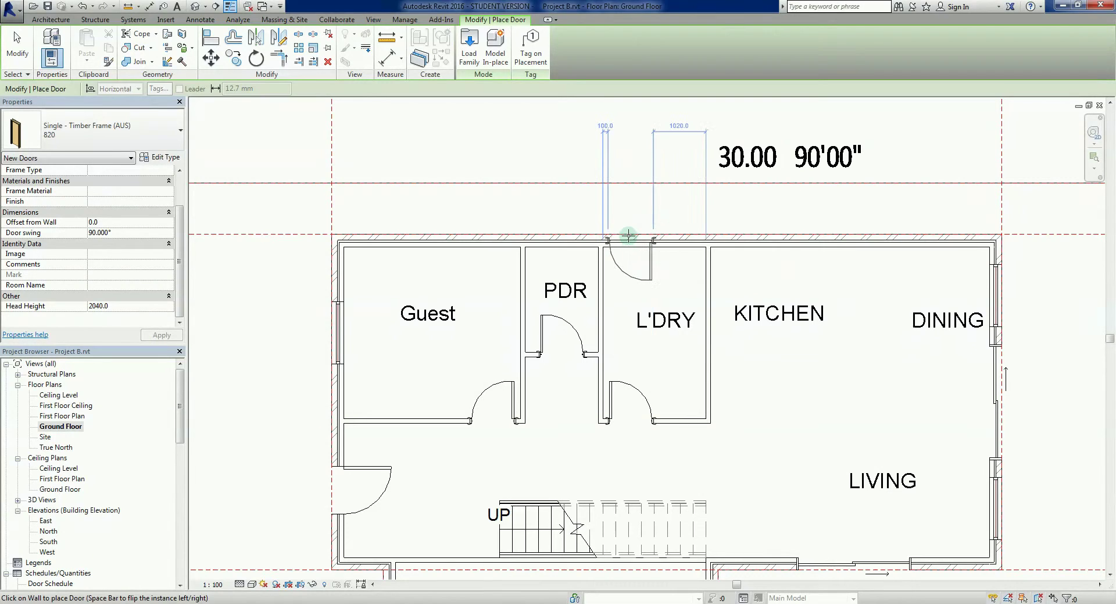
{"action": "left_click", "coordinate": [640, 323]}
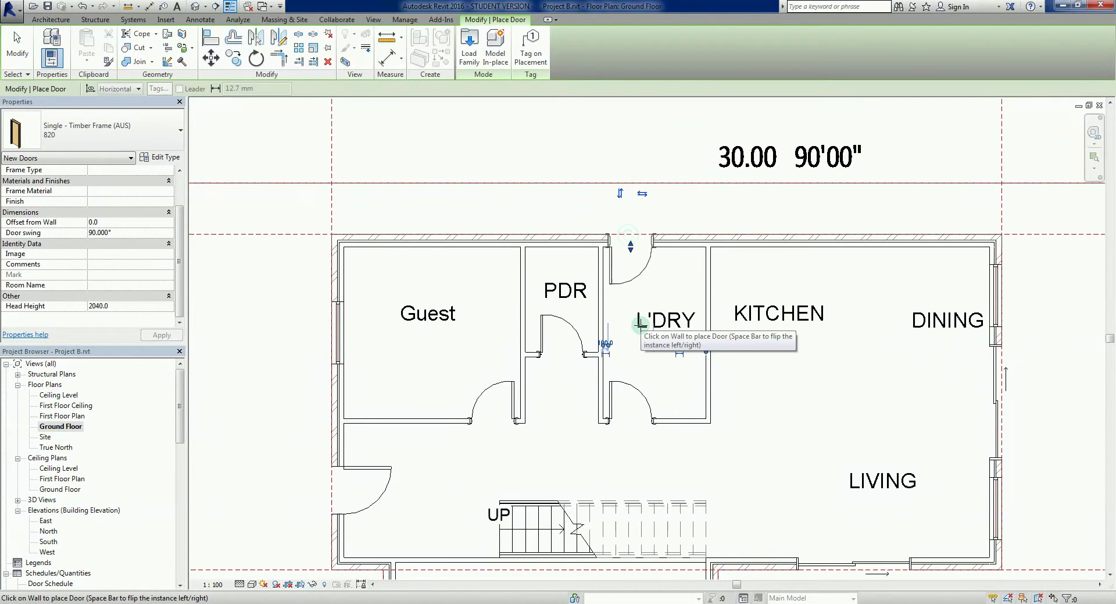
{"action": "key", "text": "Escape"}
{"action": "key", "text": "Escape"}
{"action": "scroll", "coordinate": [640, 326], "scroll_direction": "up", "scroll_amount": 2}
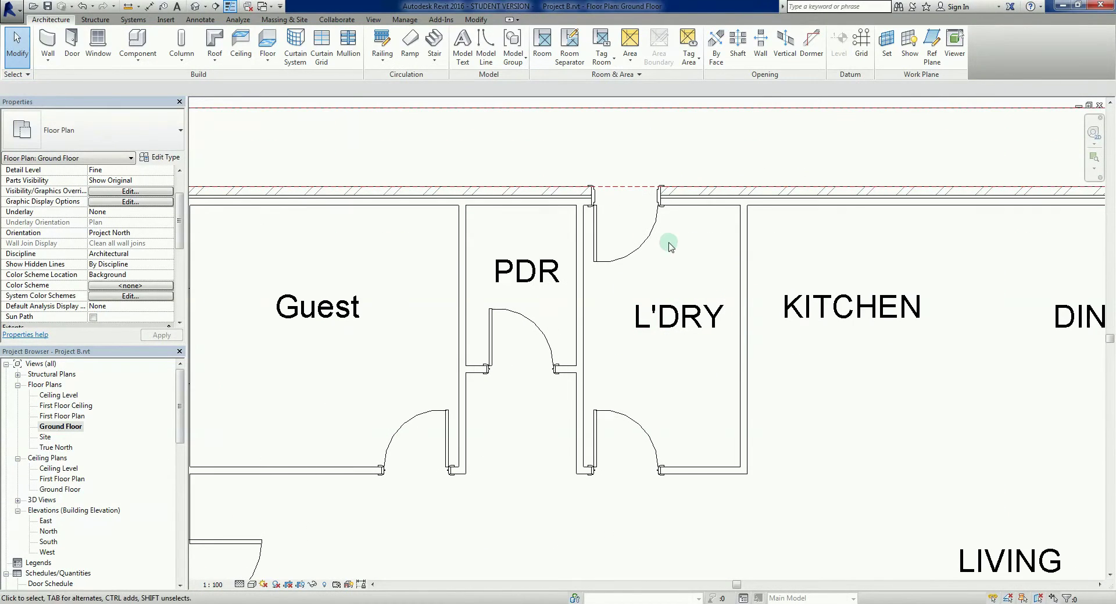
{"action": "scroll", "coordinate": [638, 279], "scroll_direction": "down", "scroll_amount": 2}
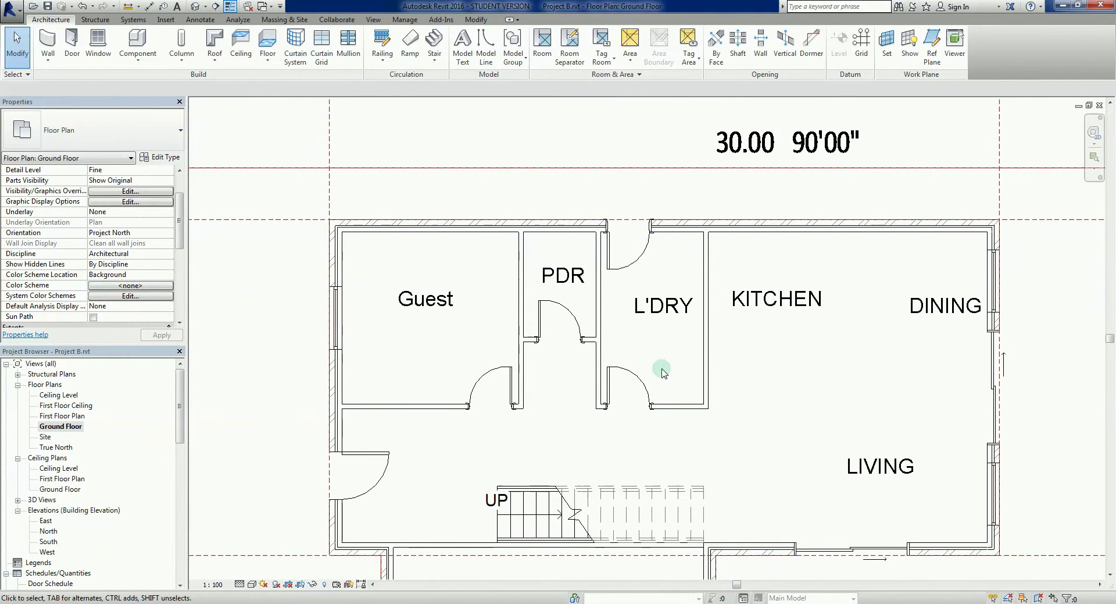
{"action": "scroll", "coordinate": [662, 378], "scroll_direction": "down", "scroll_amount": 2}
{"action": "scroll", "coordinate": [678, 421], "scroll_direction": "up", "scroll_amount": 4}
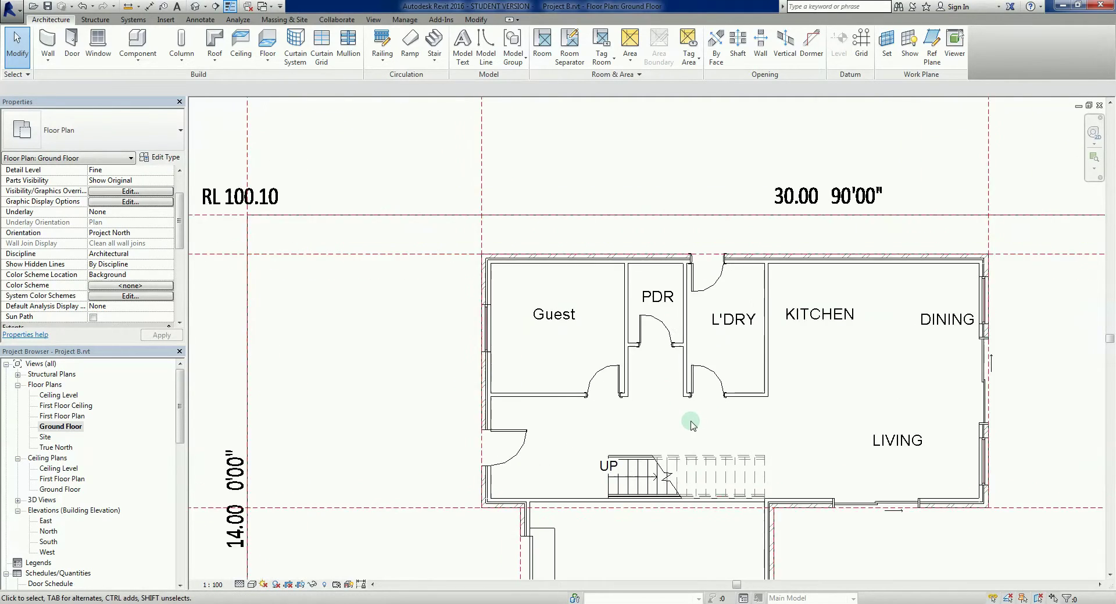
Start the Window tool and switch to the Fixed - 1L (AUS) FX1209 type, sized 850 by 1200.
{"action": "middle_click_drag", "start_coordinate": [667, 424], "coordinate": [683, 444]}
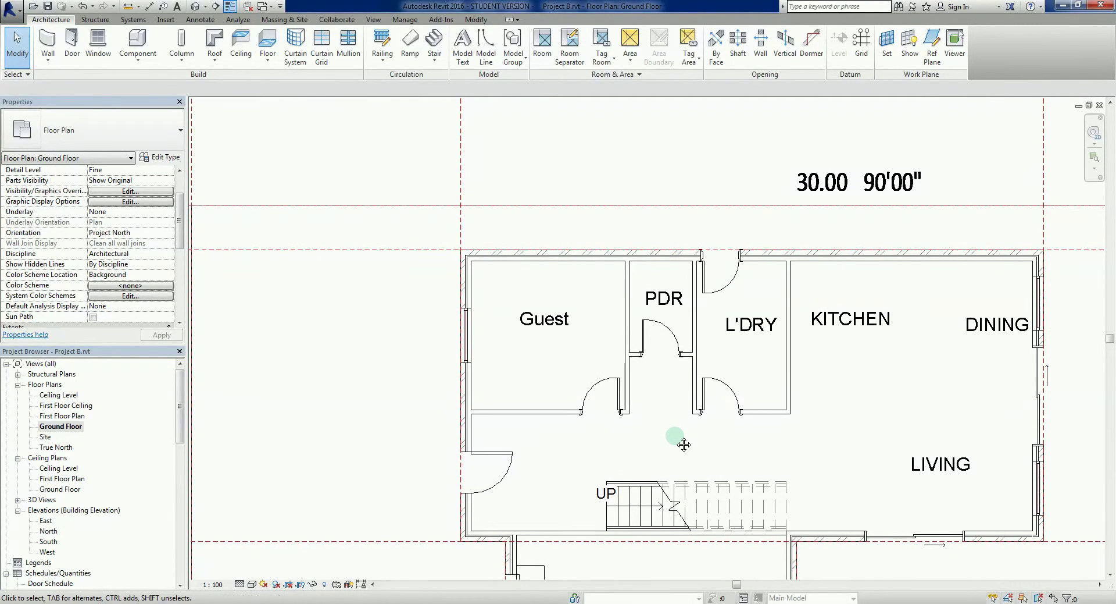
{"action": "key", "text": "w"}
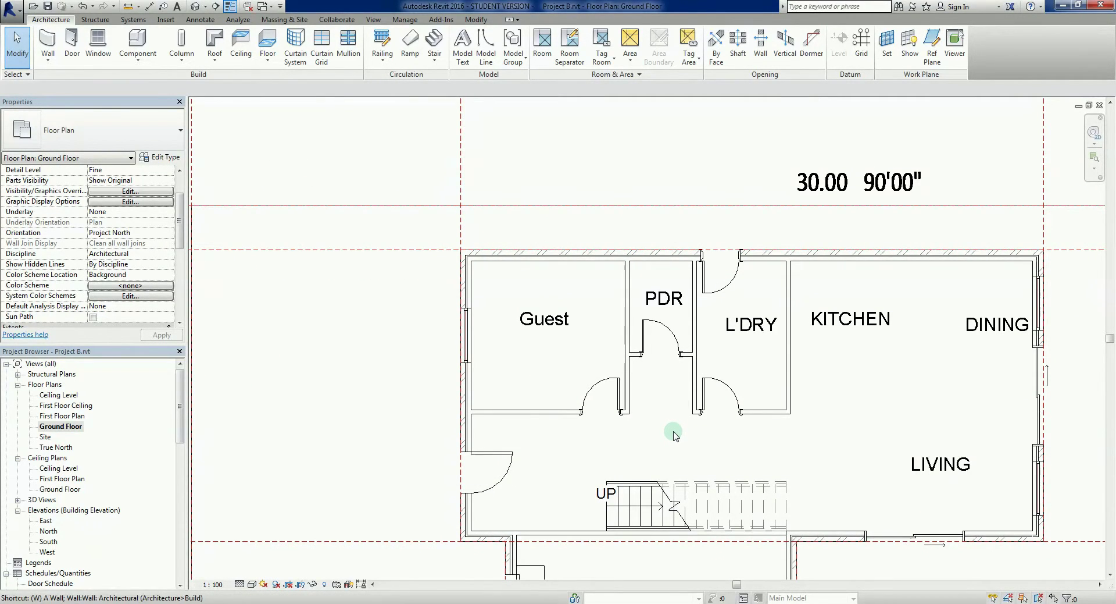
{"action": "key", "text": "n"}
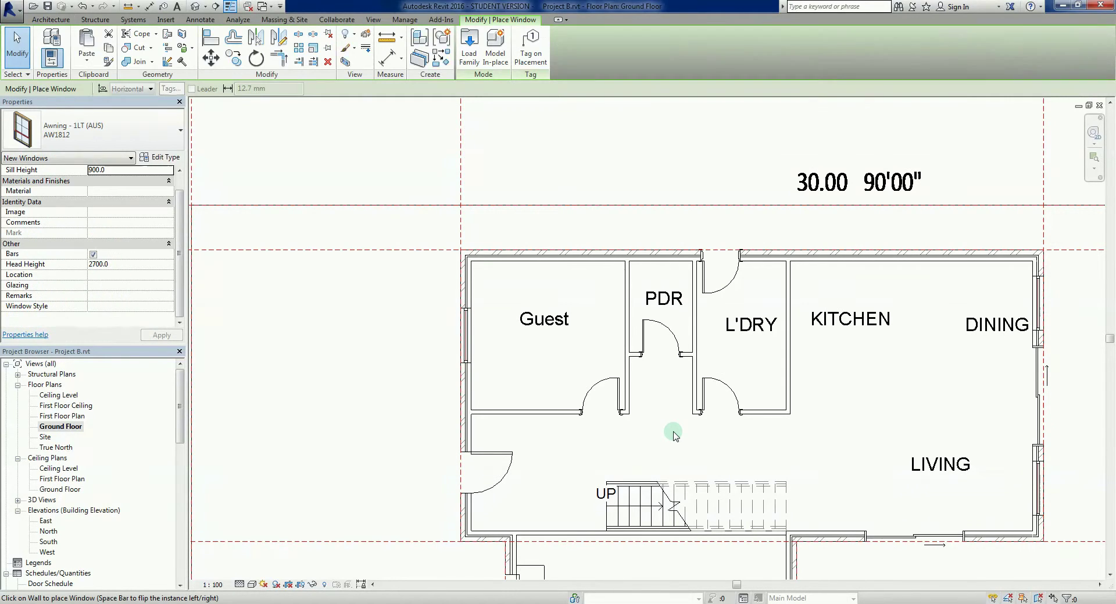
{"action": "left_click", "coordinate": [156, 140]}
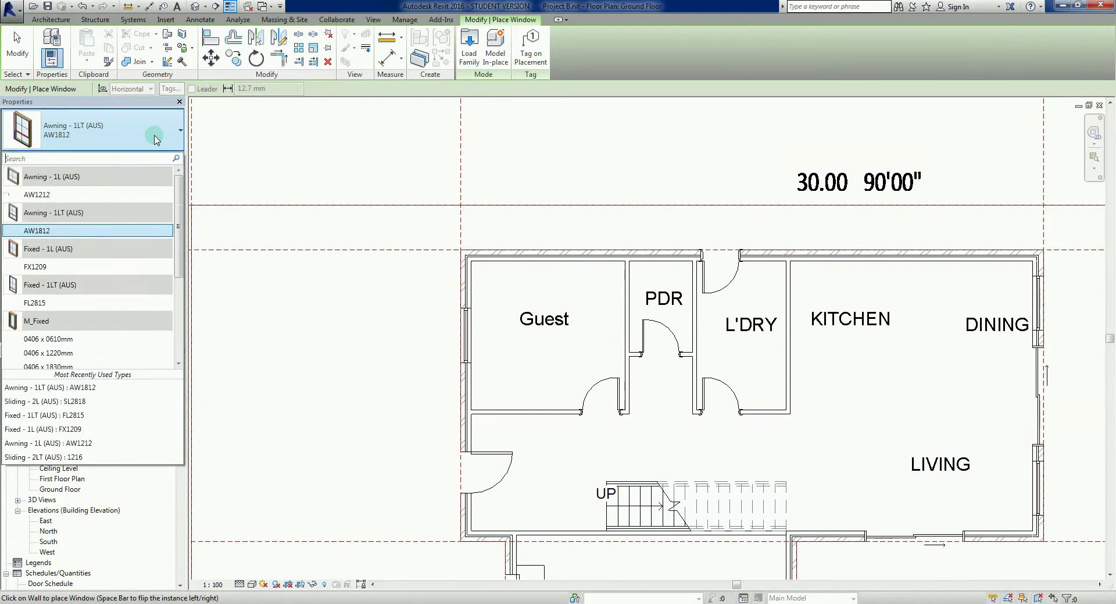
{"action": "left_click", "coordinate": [44, 267]}
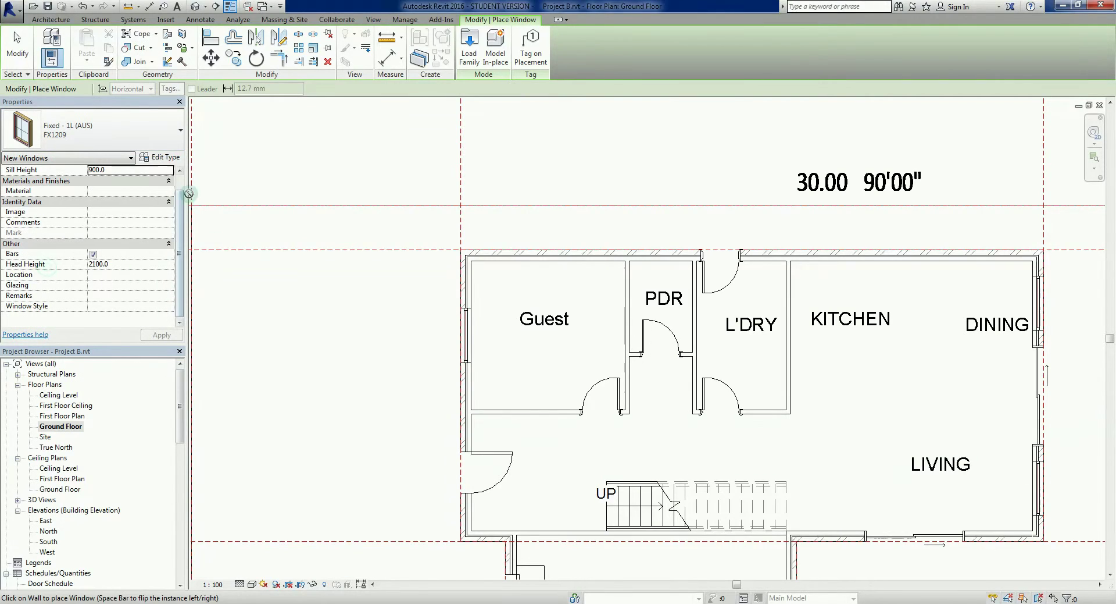
{"action": "left_click", "coordinate": [167, 159]}
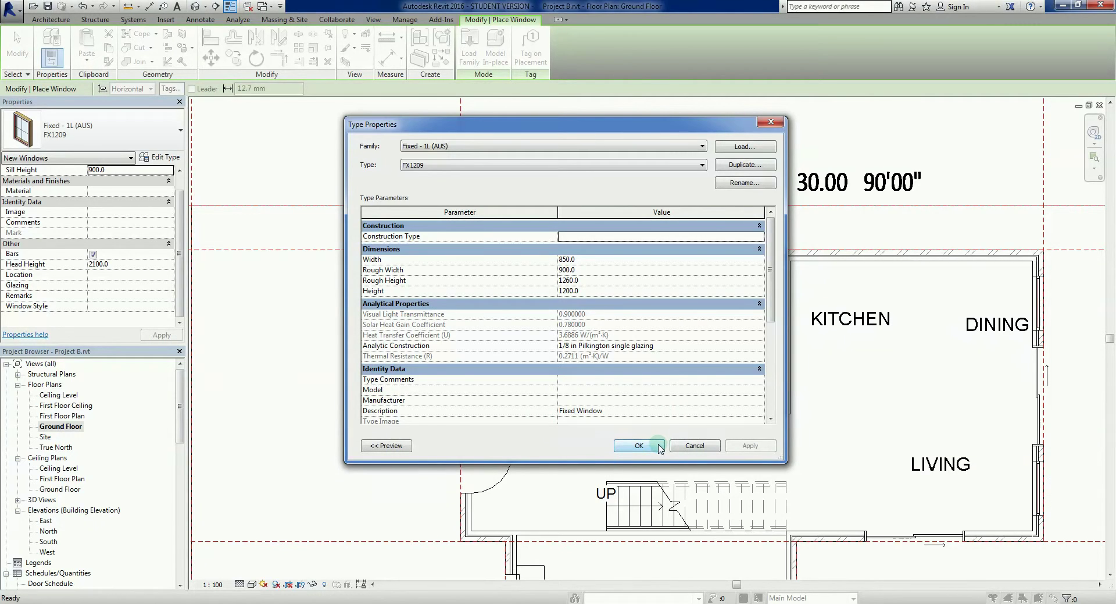
{"action": "left_click", "coordinate": [639, 445]}
Zoom and pan the plan to show the Guest, PDR and L'DRY walls.
{"action": "scroll", "coordinate": [656, 251], "scroll_direction": "up", "scroll_amount": 4}
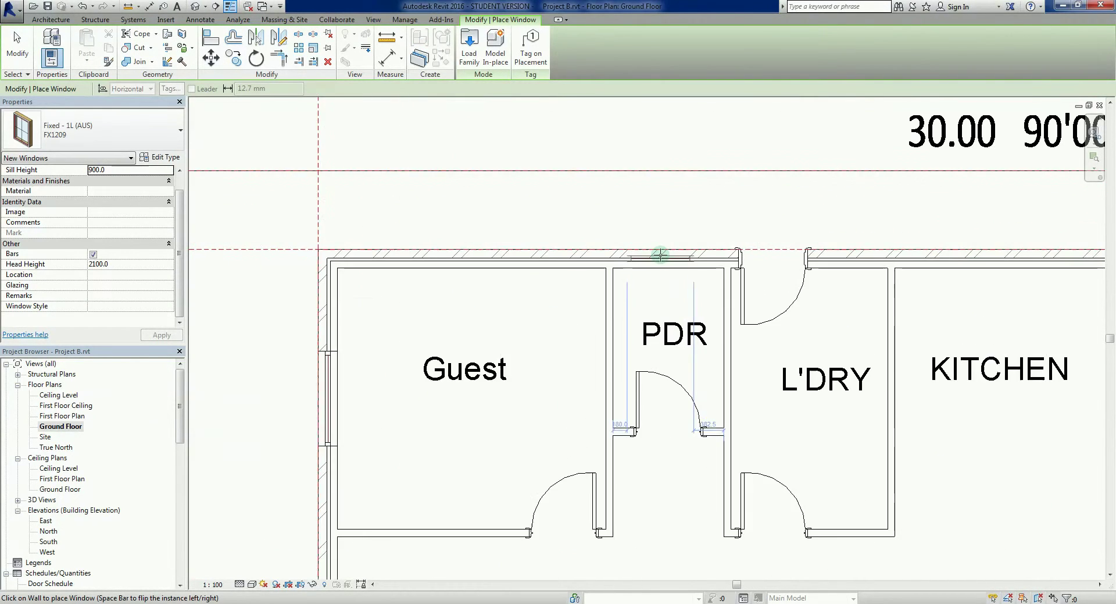
{"action": "scroll", "coordinate": [661, 255], "scroll_direction": "up", "scroll_amount": 2}
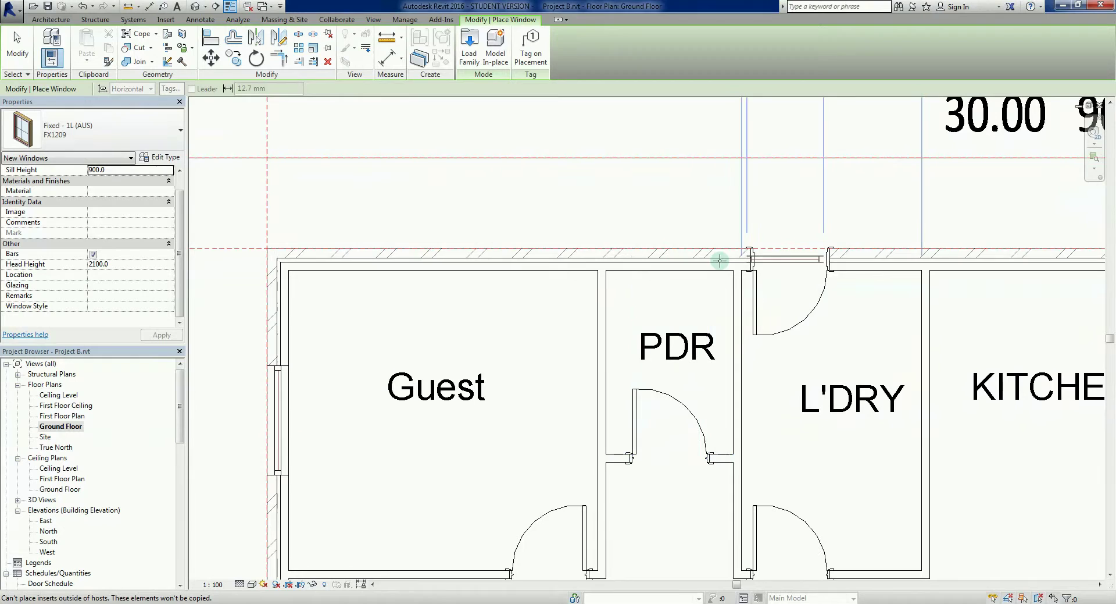
{"action": "scroll", "coordinate": [878, 280], "scroll_direction": "down", "scroll_amount": 3}
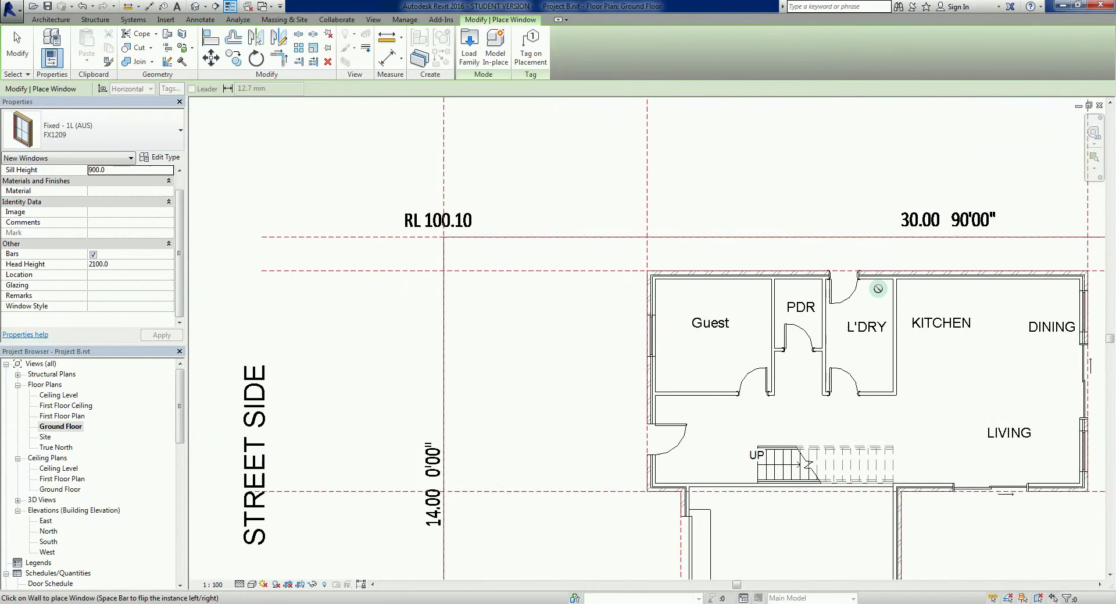
{"action": "middle_click_drag", "start_coordinate": [878, 288], "coordinate": [608, 281]}
{"action": "scroll", "coordinate": [617, 282], "scroll_direction": "up", "scroll_amount": 3}
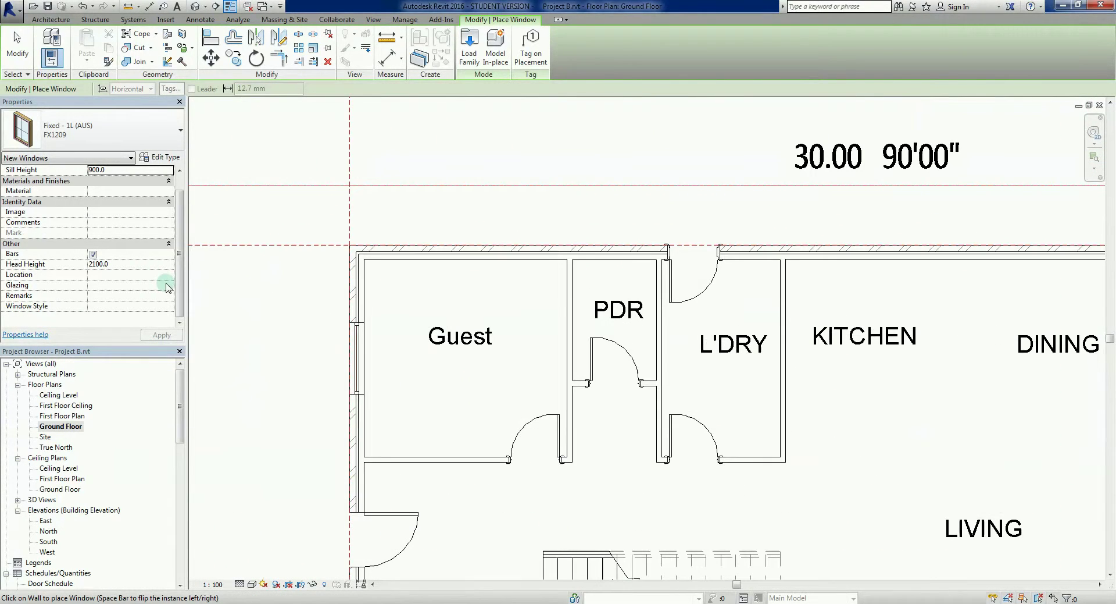
{"action": "middle_click_drag", "start_coordinate": [279, 344], "coordinate": [381, 382]}
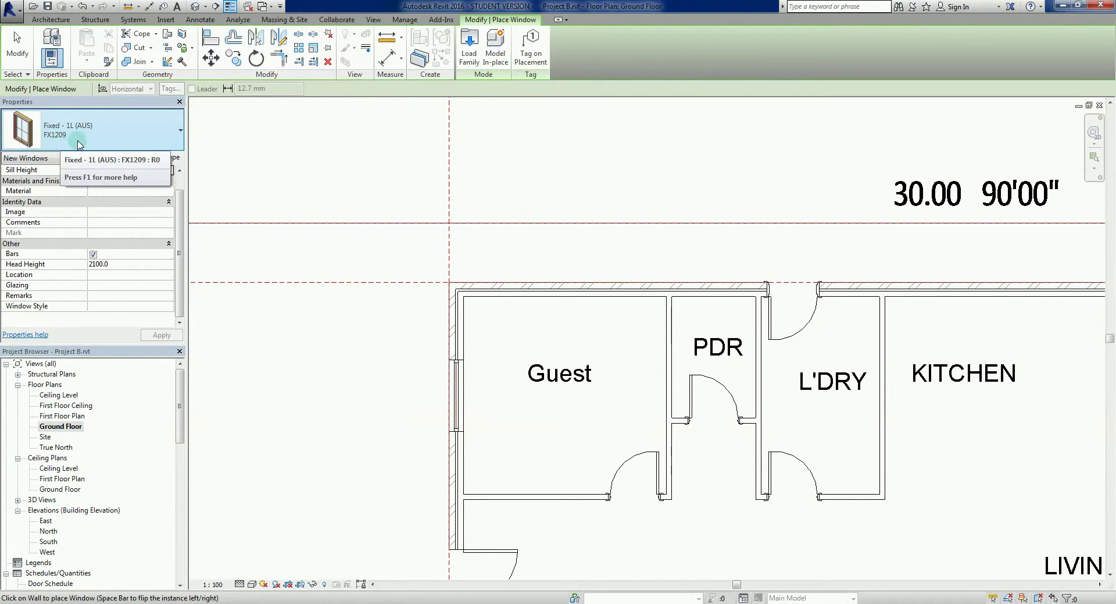
Switch the window type from Fixed FX1209 to Awning - 1L (AUS) AW1212.
{"action": "left_click", "coordinate": [146, 141]}
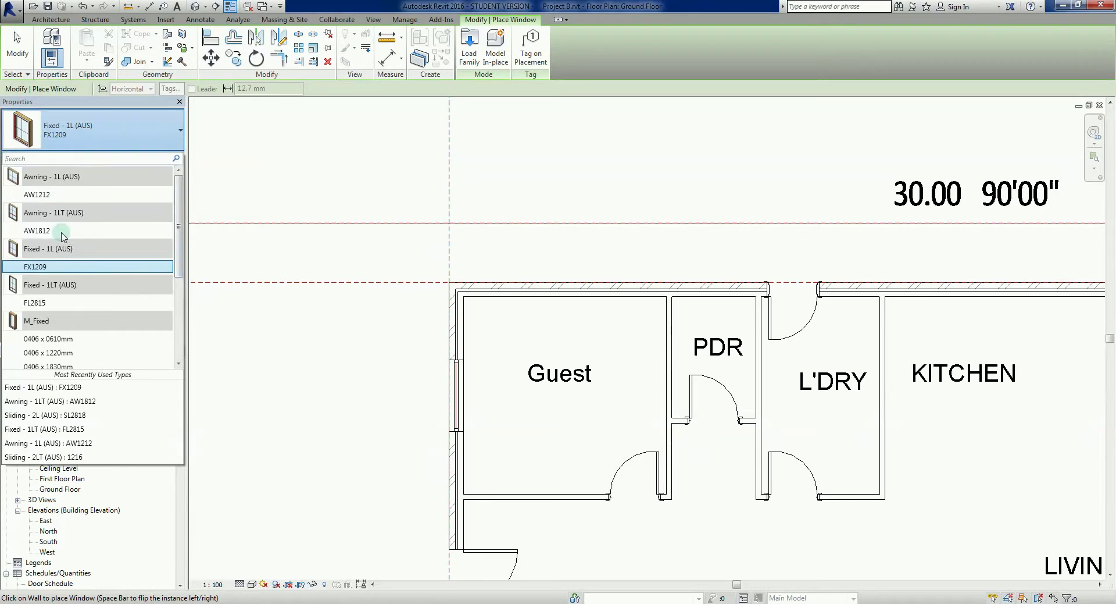
{"action": "left_click", "coordinate": [49, 200]}
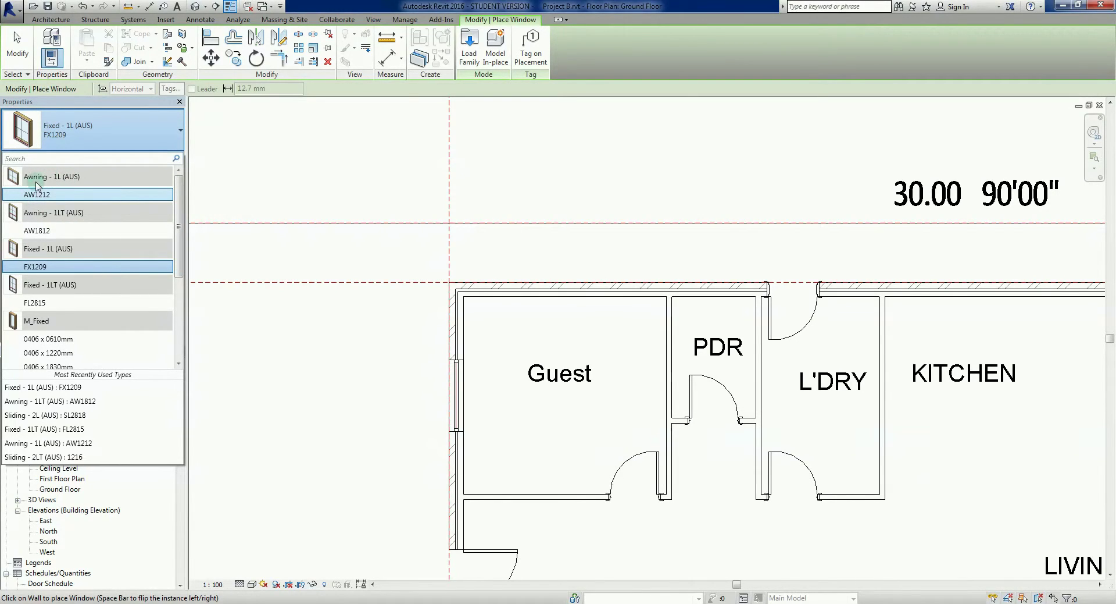
{"action": "left_click", "coordinate": [51, 197]}
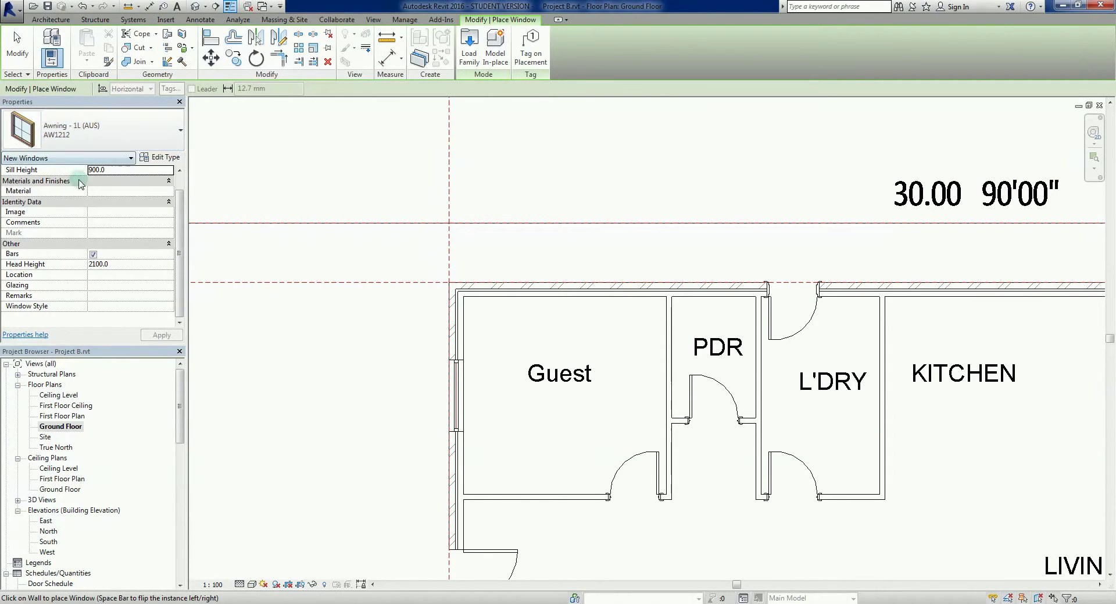
Duplicate AW1212 as AW0606 with width and height 600, rough width 650 and rough height 660.
{"action": "left_click", "coordinate": [158, 157]}
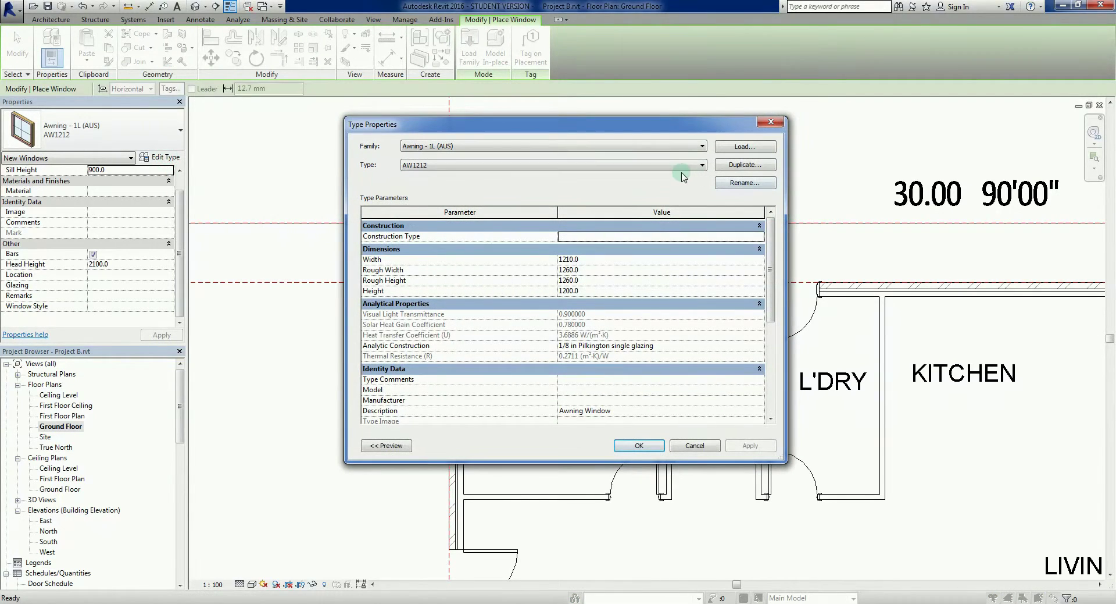
{"action": "left_click", "coordinate": [753, 169]}
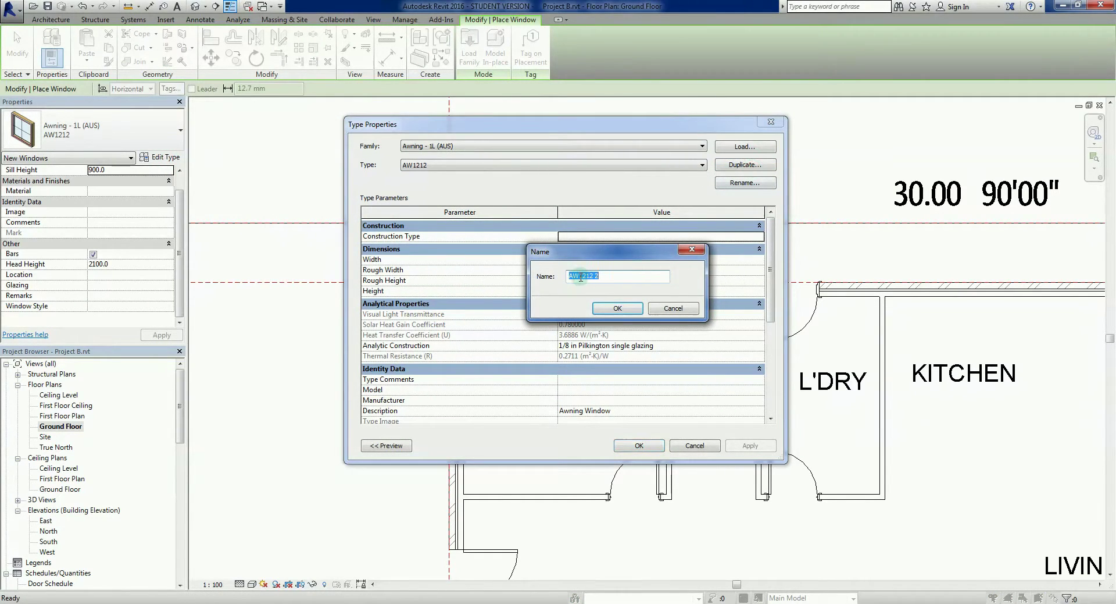
{"action": "left_click_drag", "start_coordinate": [581, 277], "coordinate": [635, 277]}
{"action": "left_click", "coordinate": [617, 309]}
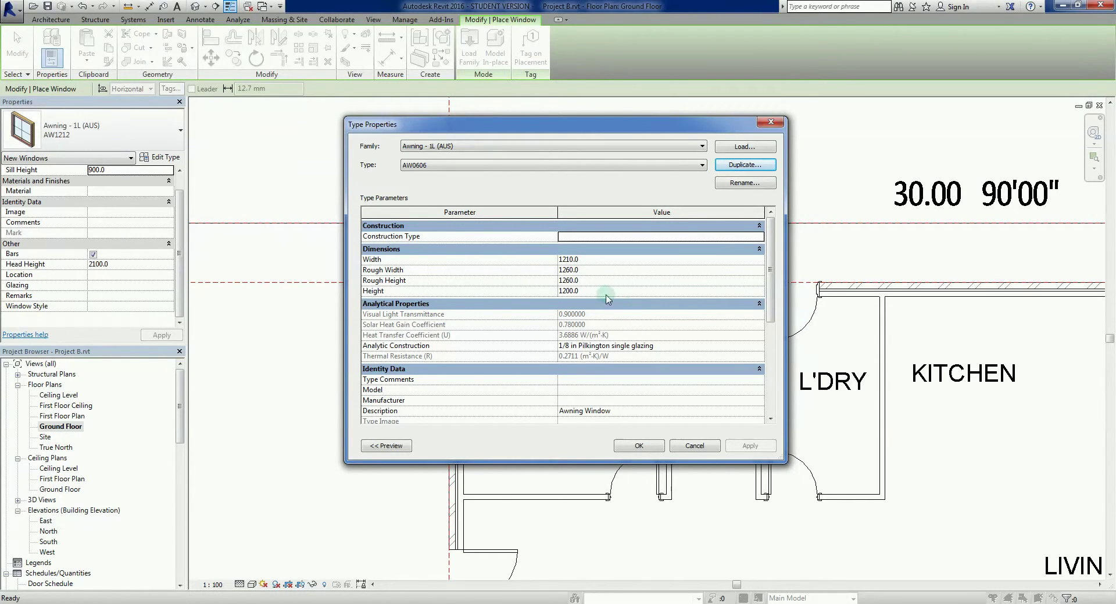
{"action": "left_click", "coordinate": [567, 261]}
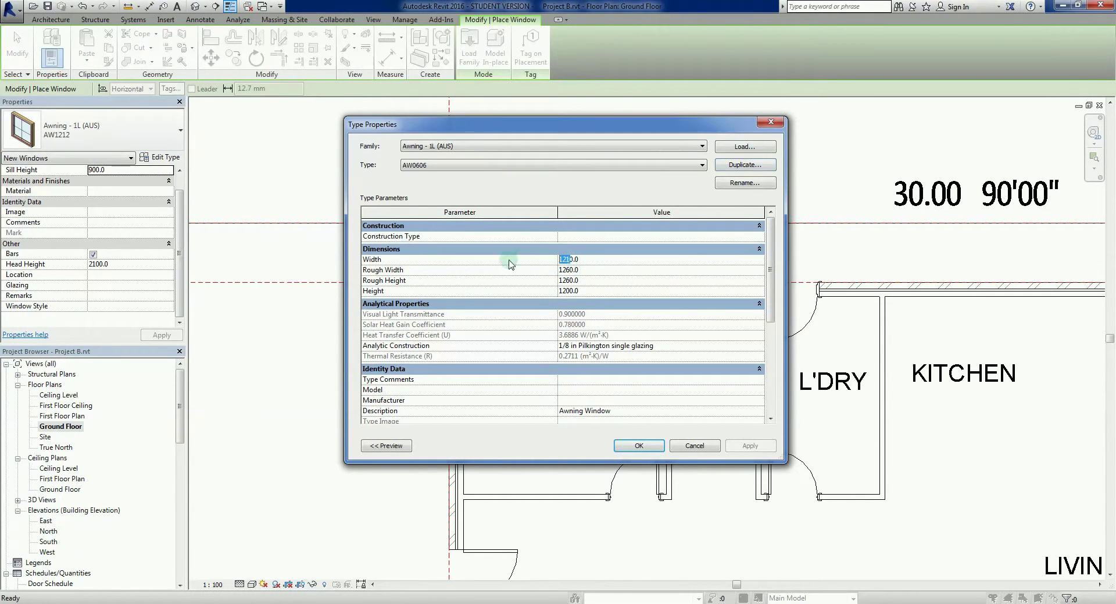
{"action": "type", "text": "60"}
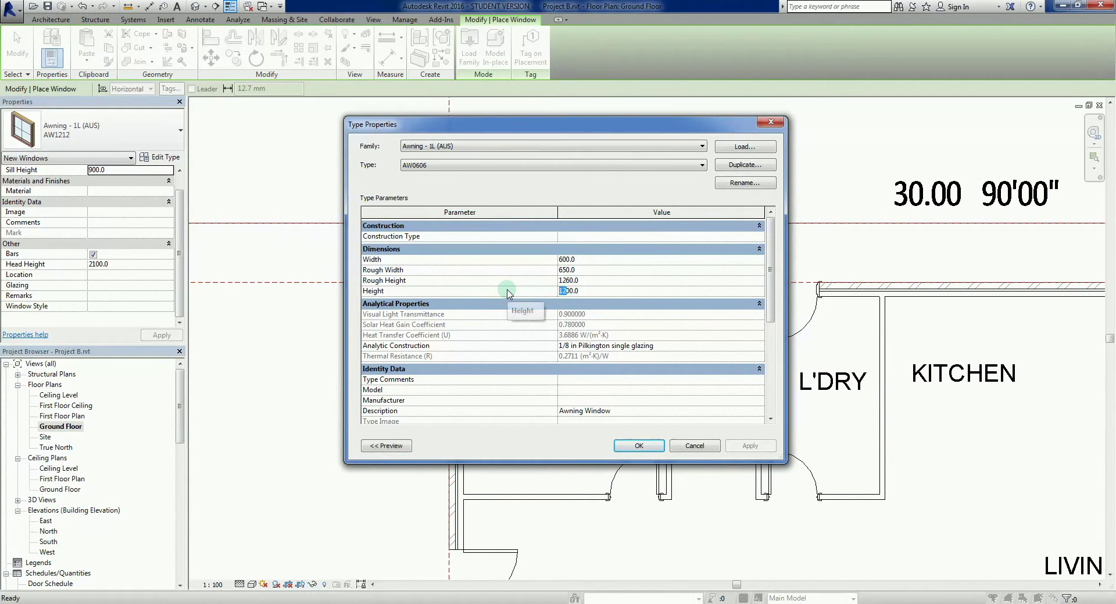
{"action": "type", "text": "60"}
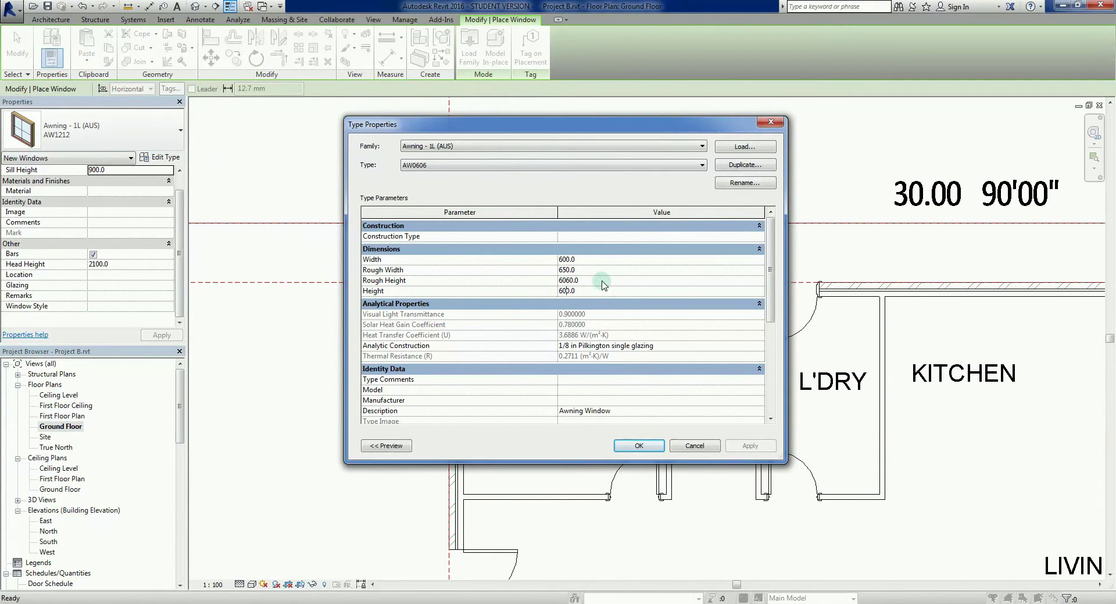
{"action": "type", "text": "660.0"}
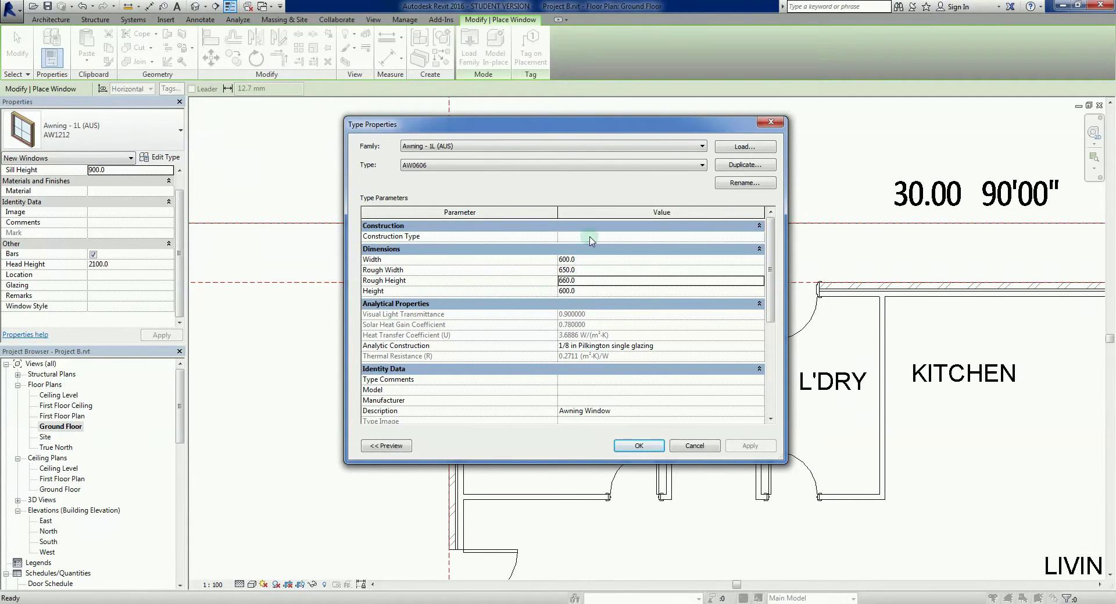
Confirm the AW0606 type and place one window in the PDR room's top wall.
{"action": "left_click", "coordinate": [640, 446]}
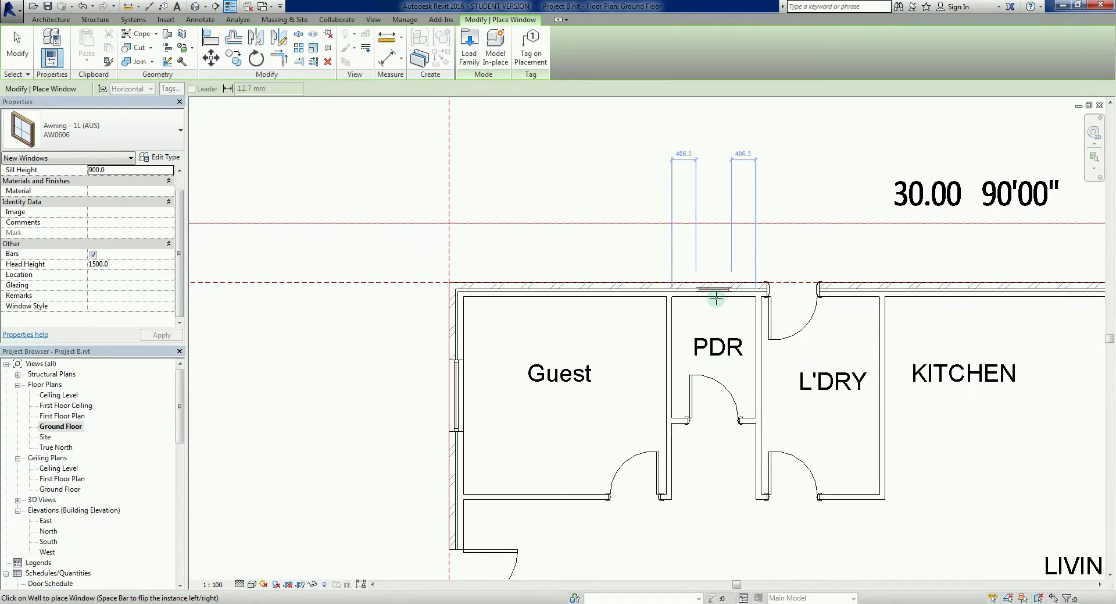
{"action": "scroll", "coordinate": [716, 298], "scroll_direction": "up", "scroll_amount": 2}
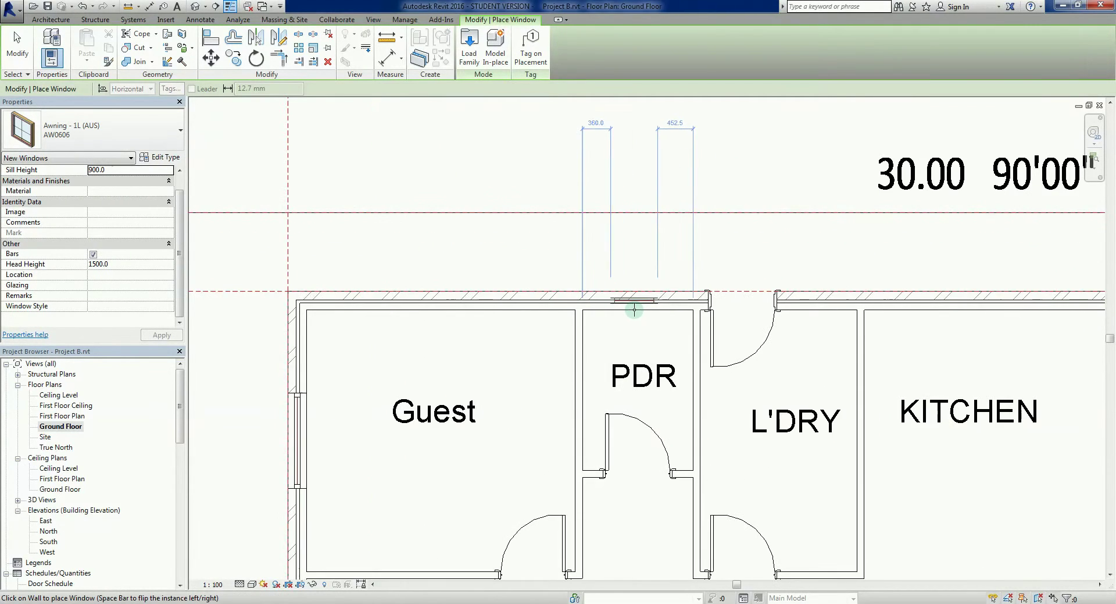
{"action": "left_click", "coordinate": [636, 308]}
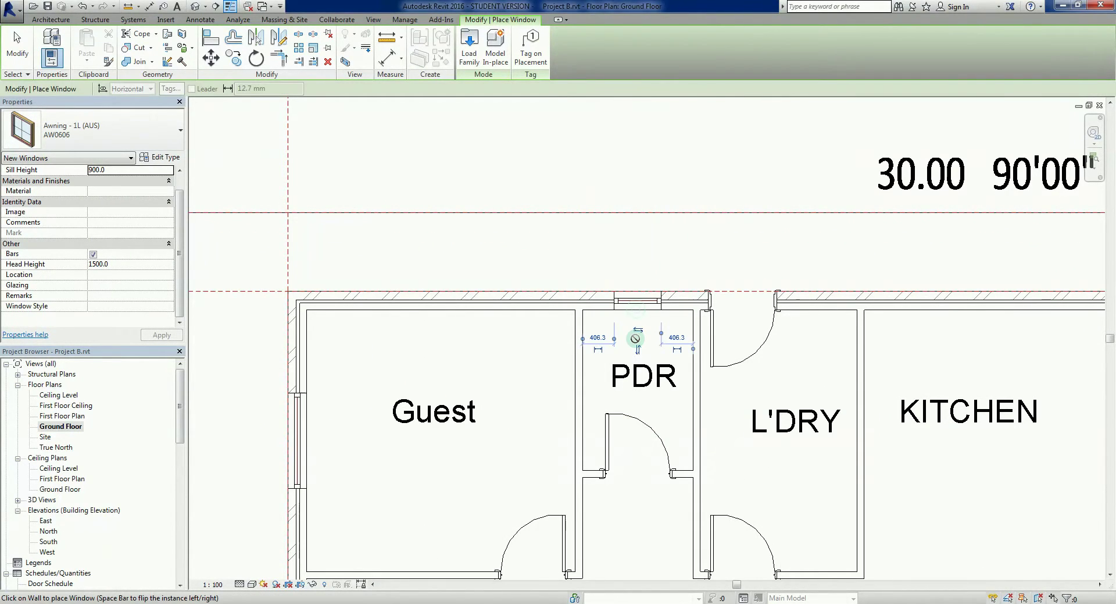
{"action": "key", "text": "Escape"}
{"action": "key", "text": "Escape"}
Place a second AW0606 window in the L'DRY room's top wall using WN.
{"action": "scroll", "coordinate": [636, 342], "scroll_direction": "down", "scroll_amount": 2}
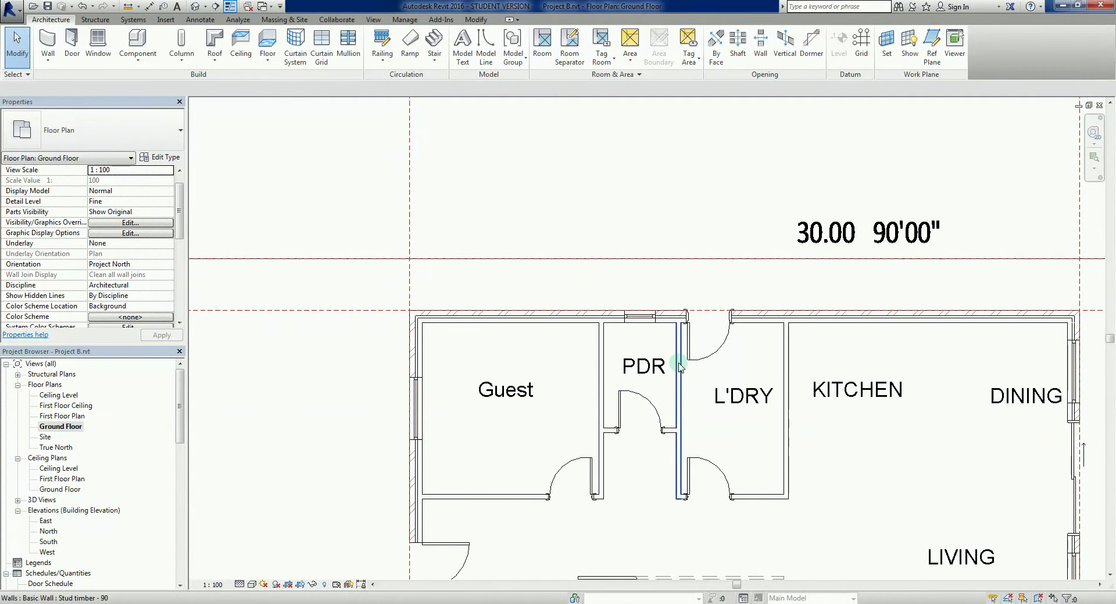
{"action": "key", "text": "w"}
{"action": "key", "text": "n"}
{"action": "scroll", "coordinate": [763, 338], "scroll_direction": "up", "scroll_amount": 1}
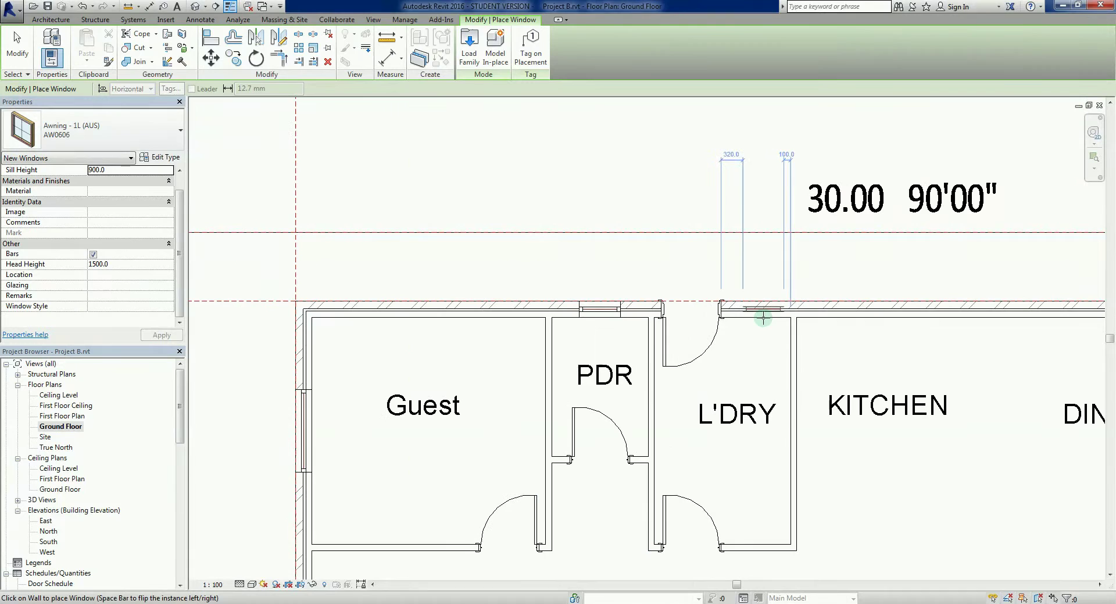
{"action": "left_click", "coordinate": [754, 314]}
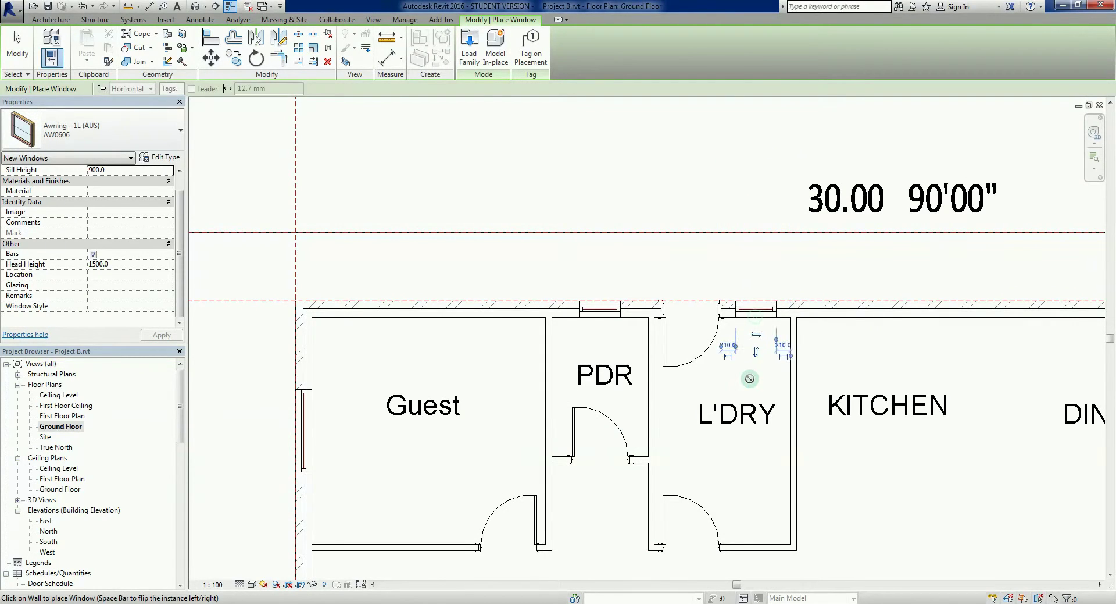
{"action": "key", "text": "Escape"}
{"action": "key", "text": "Escape"}
{"action": "scroll", "coordinate": [753, 385], "scroll_direction": "down", "scroll_amount": 1}
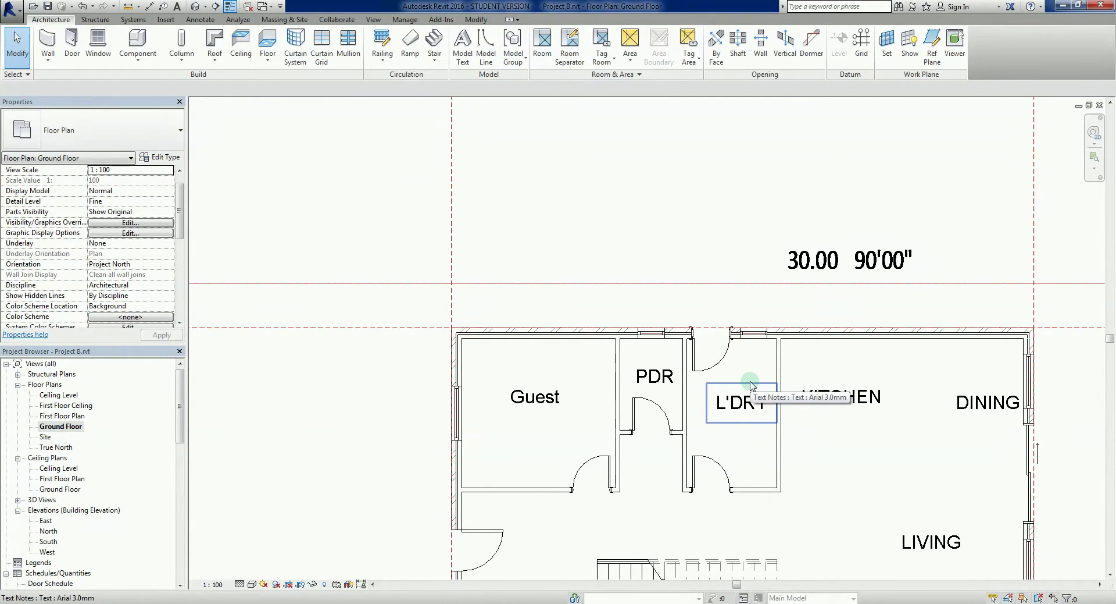
{"action": "scroll", "coordinate": [750, 385], "scroll_direction": "down", "scroll_amount": 3}
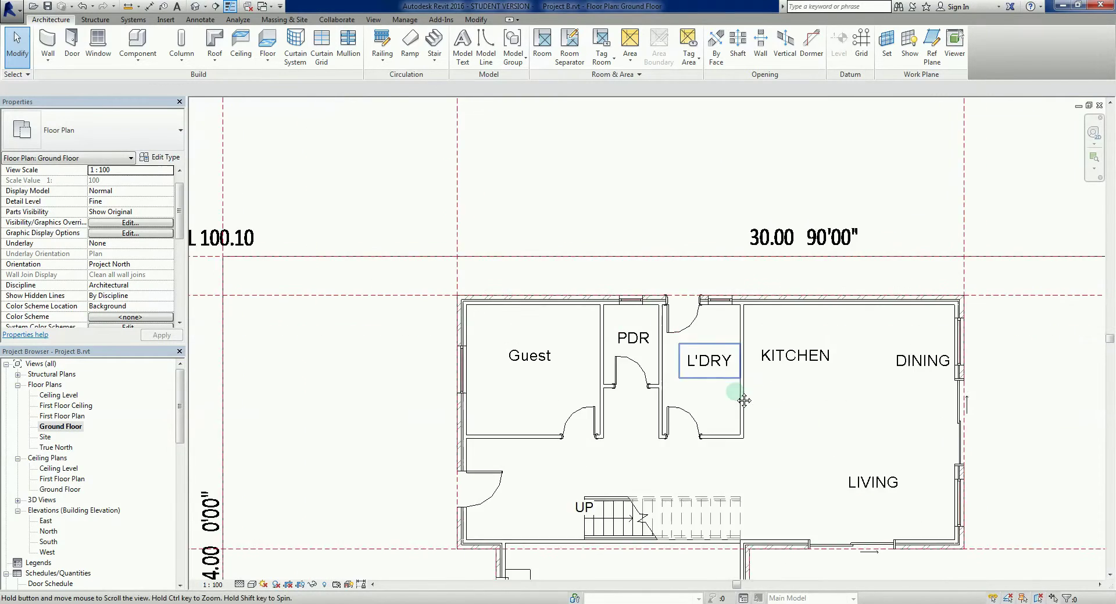
{"action": "middle_click_drag", "start_coordinate": [791, 363], "coordinate": [673, 260]}
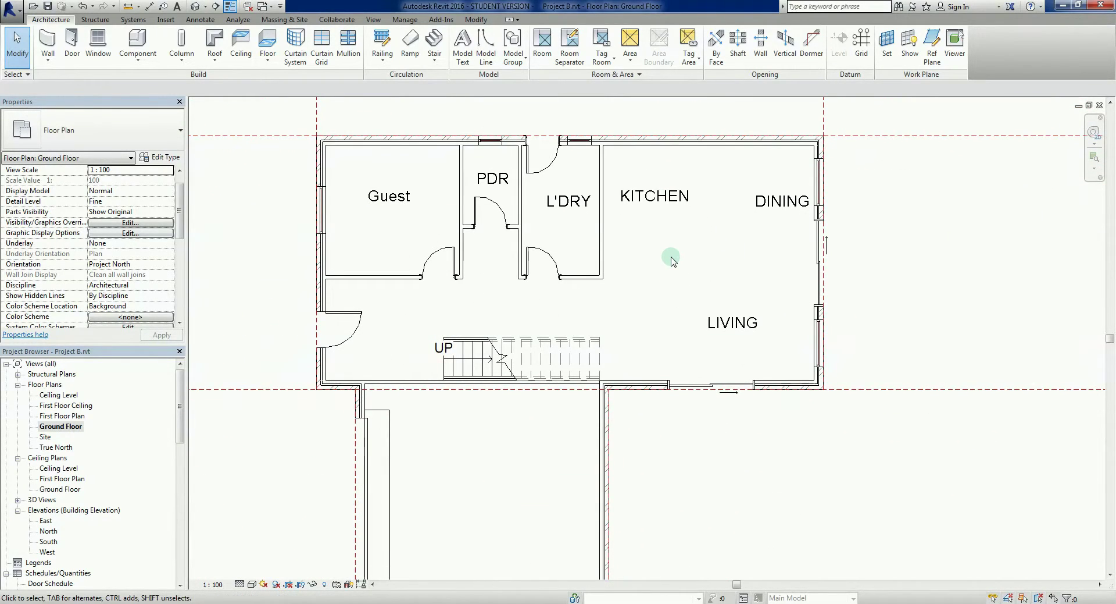
Place two Awning - 1LT (AUS) AW1812 windows in the Living room's lower wall.
{"action": "key", "text": "n"}
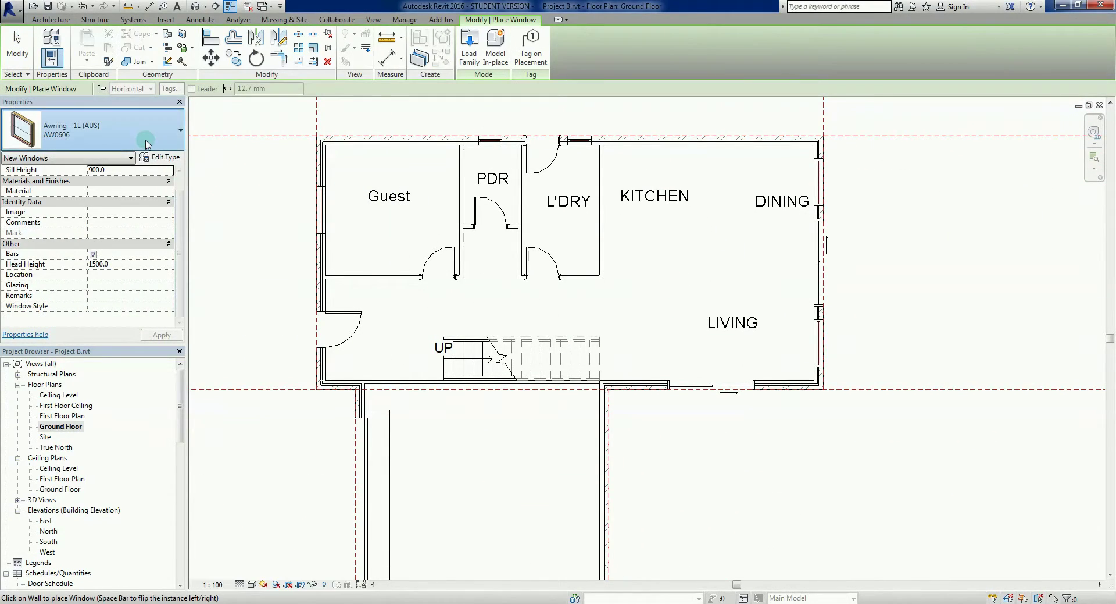
{"action": "left_click", "coordinate": [94, 130]}
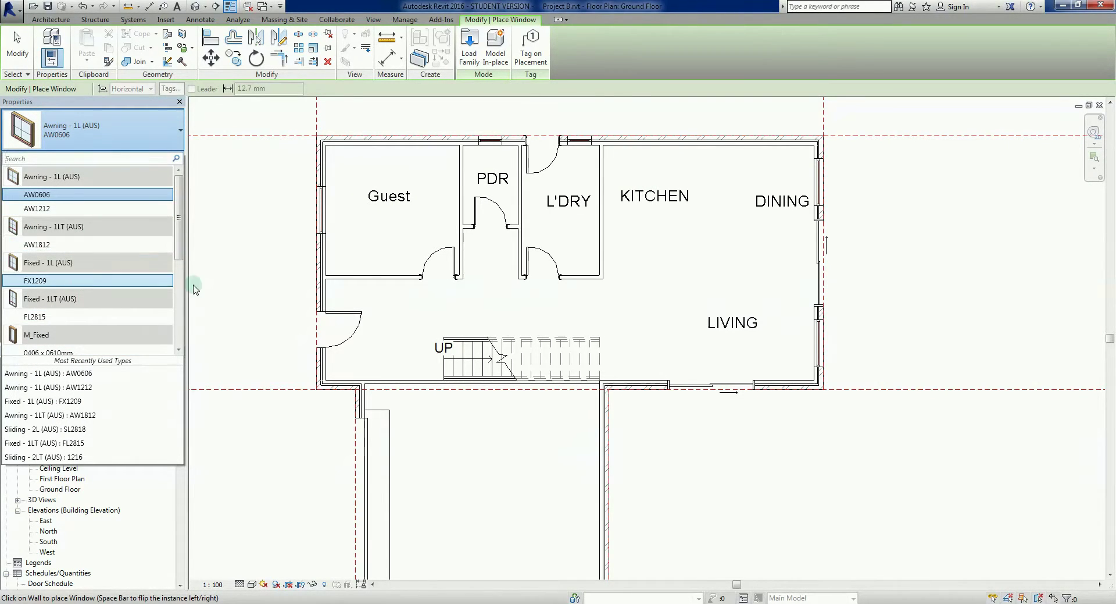
{"action": "left_click", "coordinate": [81, 244]}
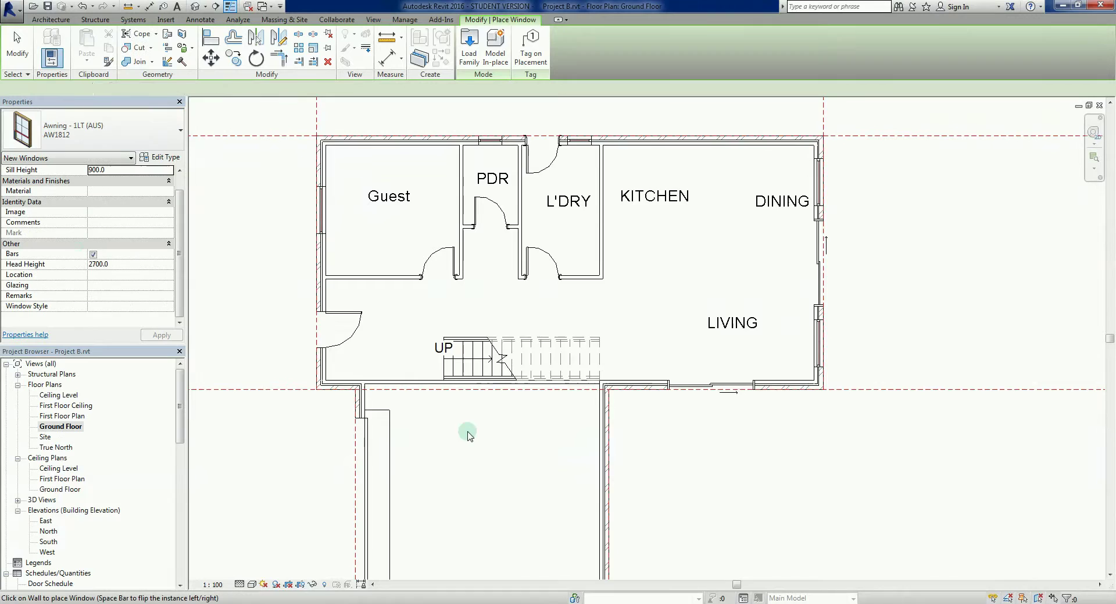
{"action": "scroll", "coordinate": [468, 435], "scroll_direction": "up", "scroll_amount": 3}
{"action": "scroll", "coordinate": [611, 378], "scroll_direction": "up", "scroll_amount": 1}
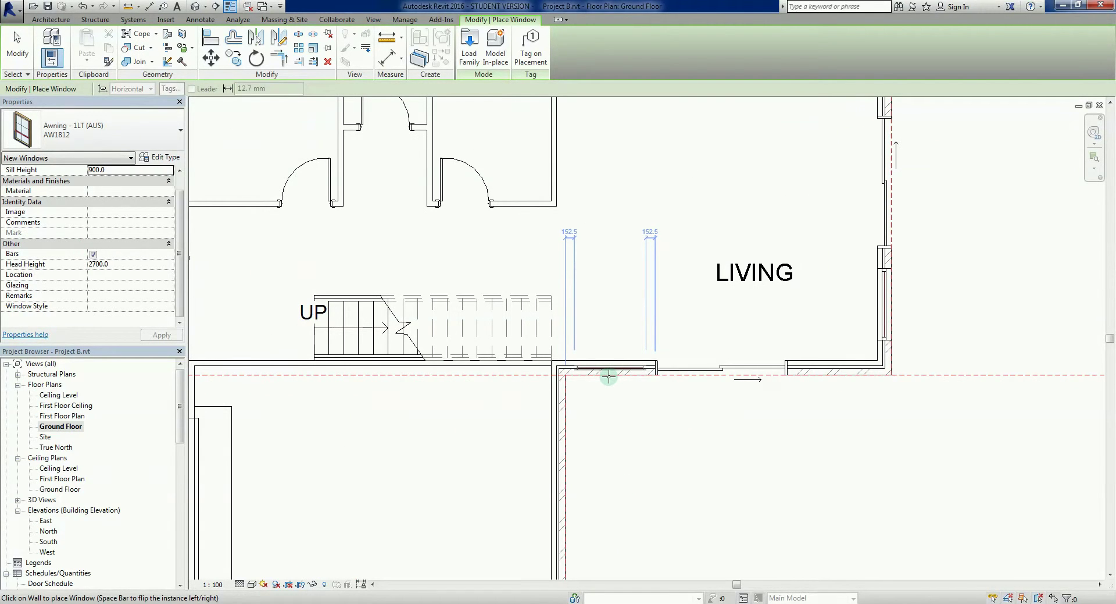
{"action": "left_click", "coordinate": [609, 377]}
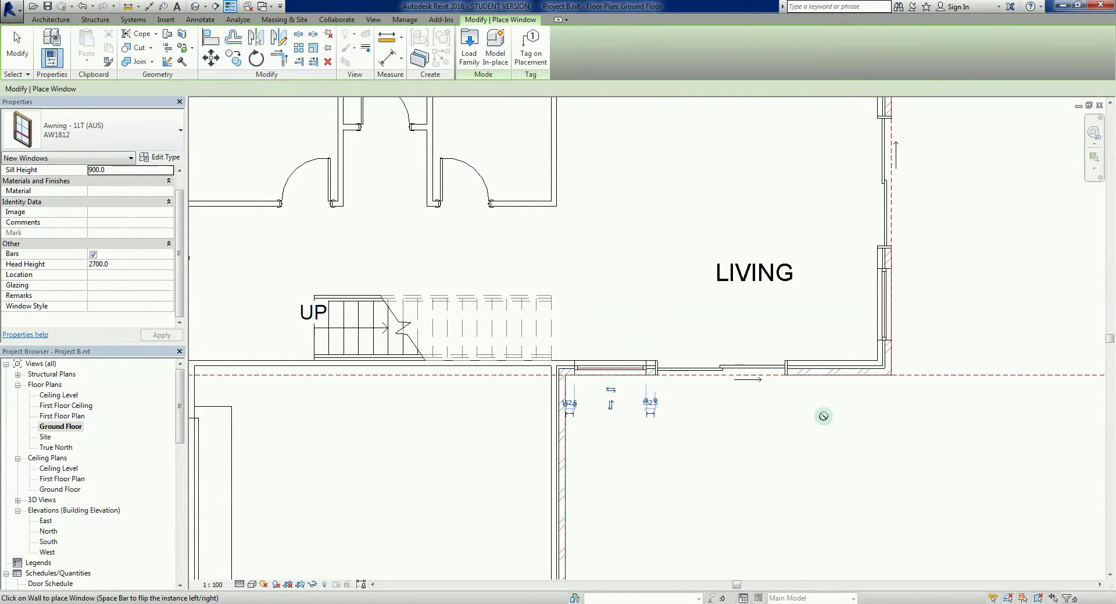
{"action": "left_click", "coordinate": [834, 371]}
{"action": "key", "text": "Escape"}
{"action": "key", "text": "Escape"}
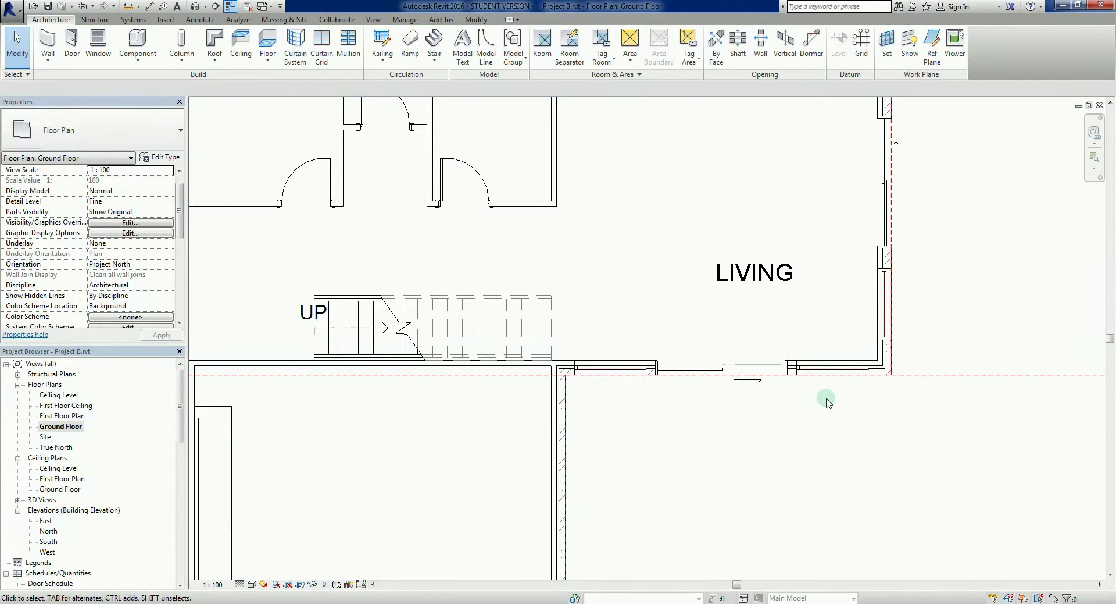
Select both AW1812 windows, turn off Bars and begin replacing the 2700 head height.
{"action": "scroll", "coordinate": [823, 394], "scroll_direction": "down", "scroll_amount": 1}
{"action": "left_click", "coordinate": [672, 377]}
{"action": "left_click", "coordinate": [643, 428]}
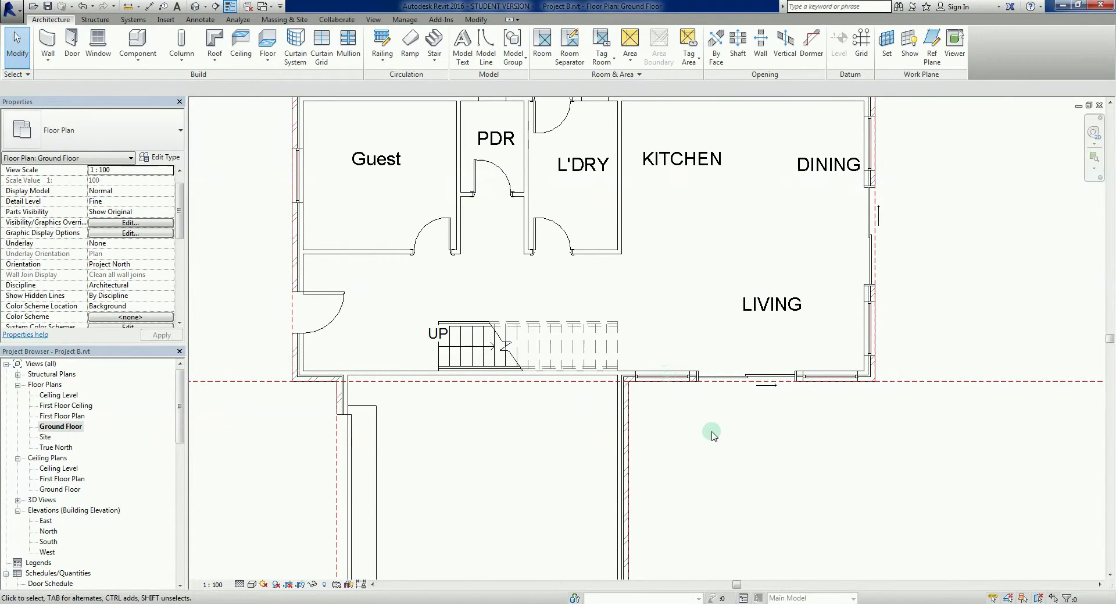
{"action": "left_click", "coordinate": [662, 377]}
{"action": "left_click", "coordinate": [843, 377], "text": "ctrl"}
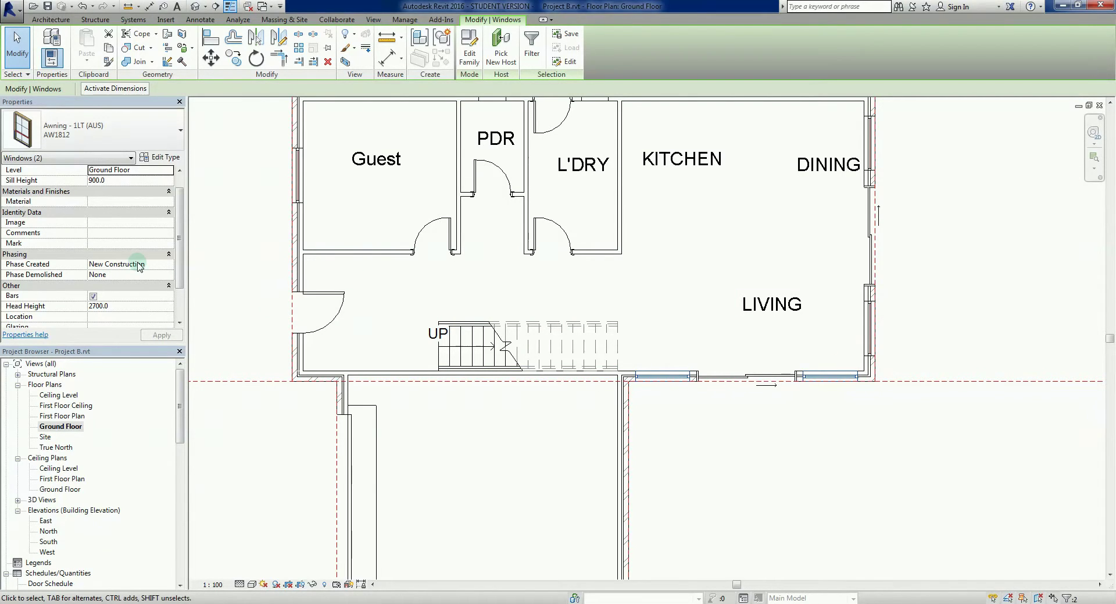
{"action": "left_click", "coordinate": [92, 297]}
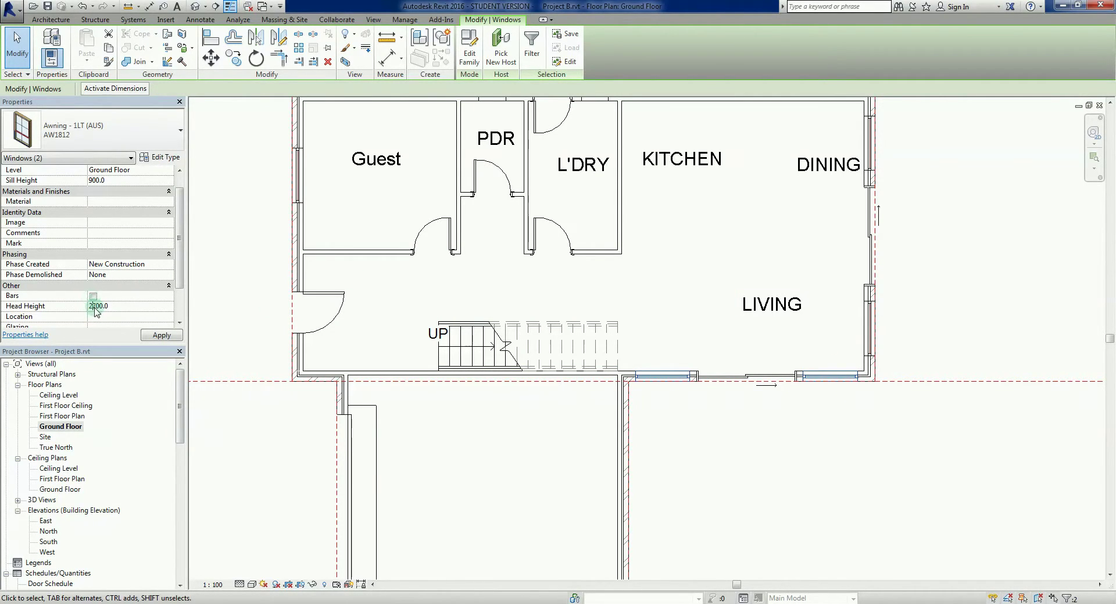
{"action": "left_click_drag", "start_coordinate": [97, 306], "coordinate": [73, 309]}
Set the head height to 2100 and apply the changes to both AW1812 windows.
{"action": "type", "text": "21"}
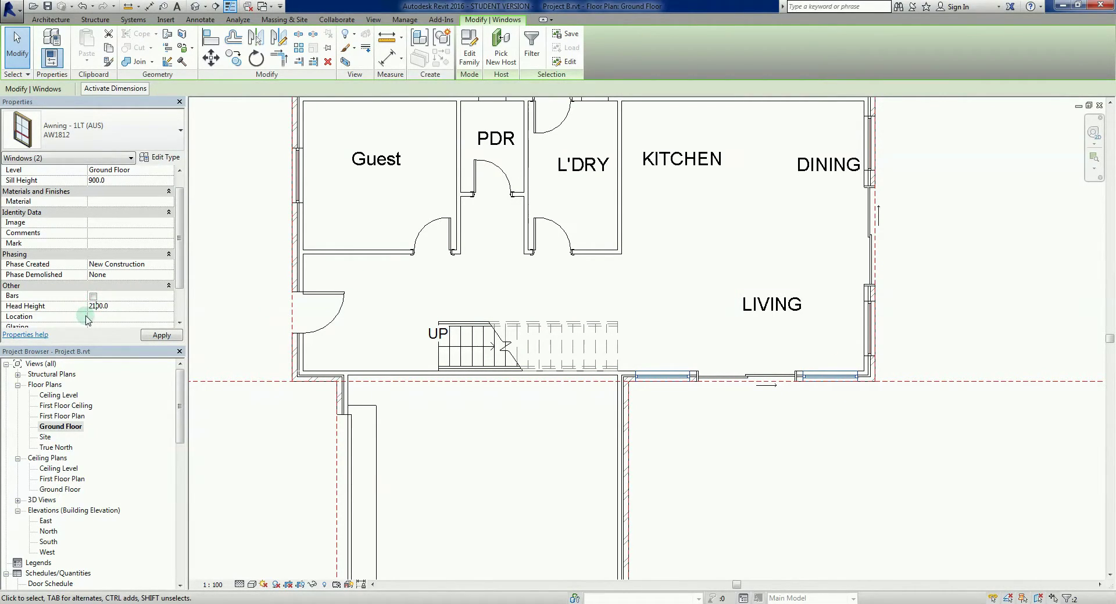
{"action": "left_click", "coordinate": [157, 340]}
{"action": "left_click", "coordinate": [742, 451]}
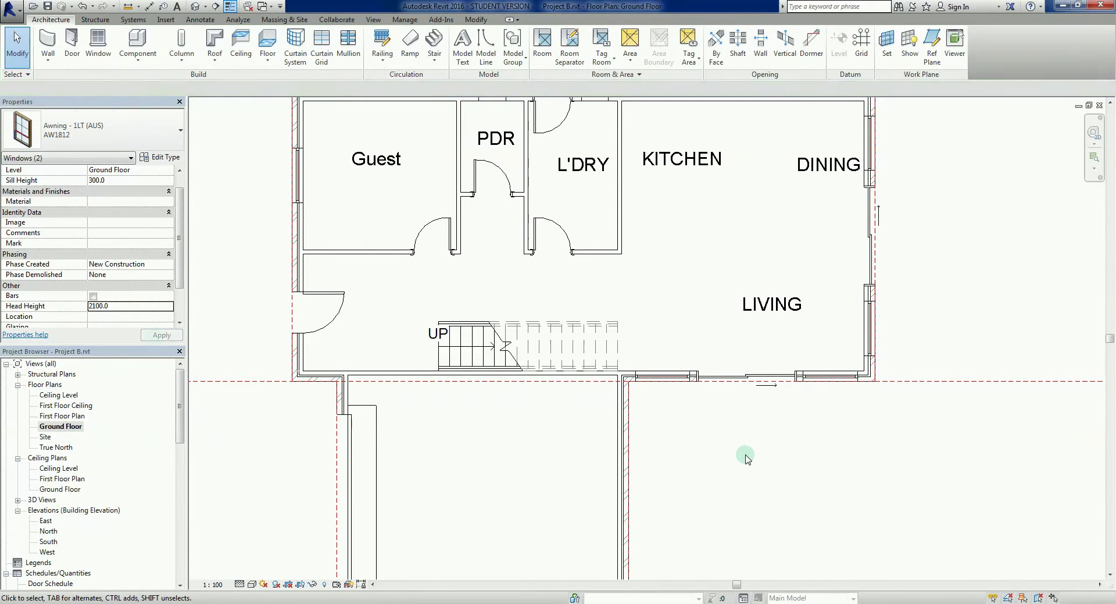
Open the default 3D view and orbit to the brick wing's small windows beside the door.
{"action": "scroll", "coordinate": [747, 453], "scroll_direction": "down", "scroll_amount": 2}
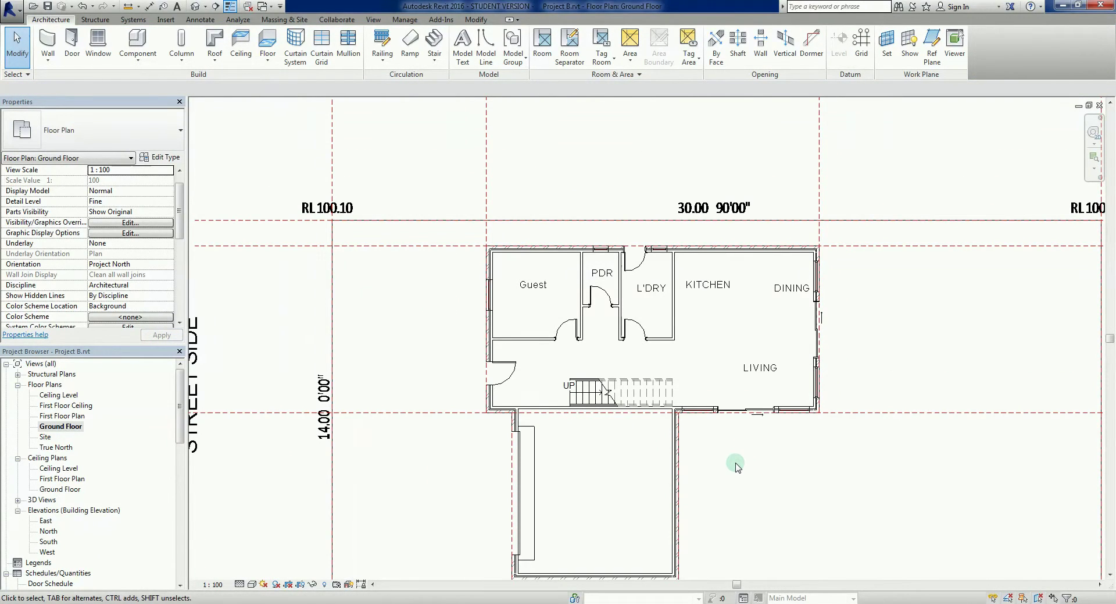
{"action": "left_click", "coordinate": [202, 9]}
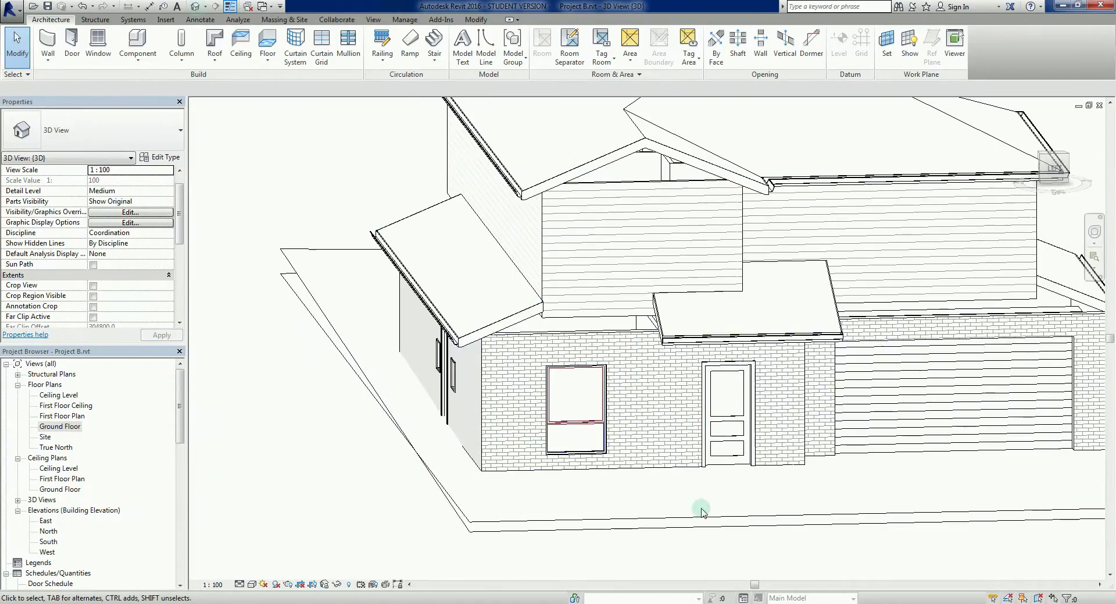
{"action": "scroll", "coordinate": [737, 535], "scroll_direction": "up", "scroll_amount": 3}
{"action": "middle_click_drag", "start_coordinate": [737, 535], "coordinate": [796, 508], "text": "shift"}
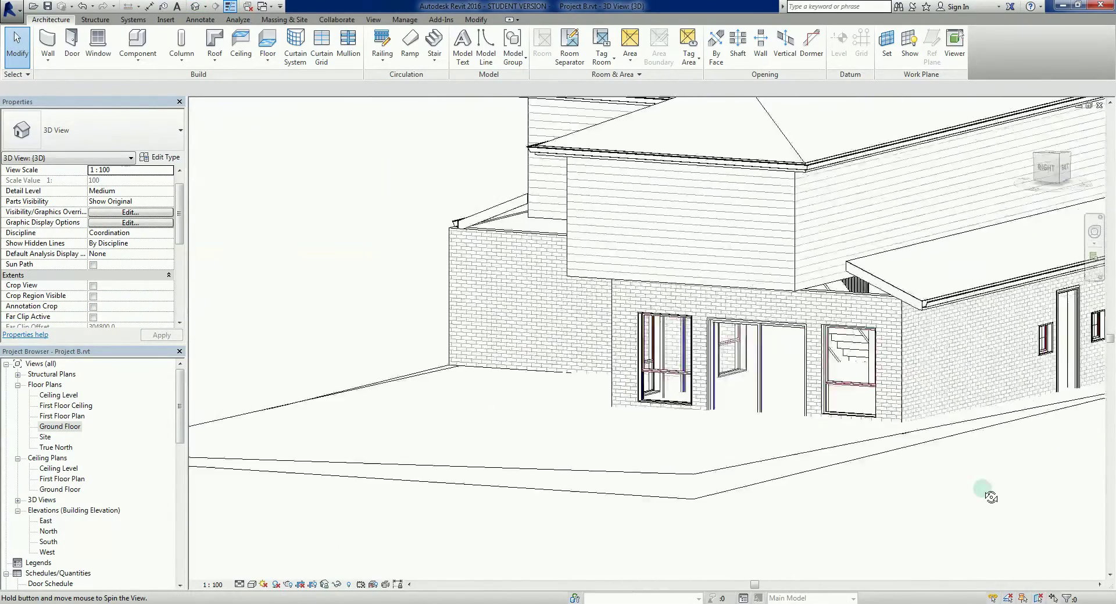
{"action": "middle_click_drag", "start_coordinate": [991, 497], "coordinate": [940, 486], "text": "shift"}
{"action": "scroll", "coordinate": [756, 461], "scroll_direction": "down", "scroll_amount": 3}
{"action": "middle_click_drag", "start_coordinate": [756, 461], "coordinate": [892, 498], "text": "shift"}
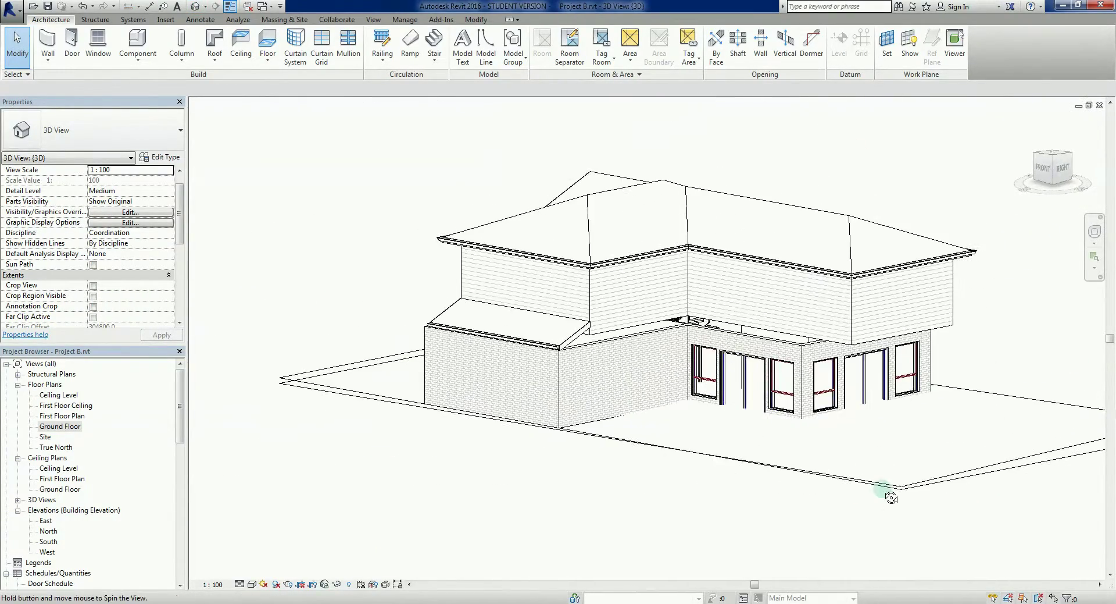
{"action": "middle_click_drag", "start_coordinate": [840, 455], "coordinate": [391, 464], "text": "shift"}
{"action": "scroll", "coordinate": [763, 410], "scroll_direction": "up", "scroll_amount": 5}
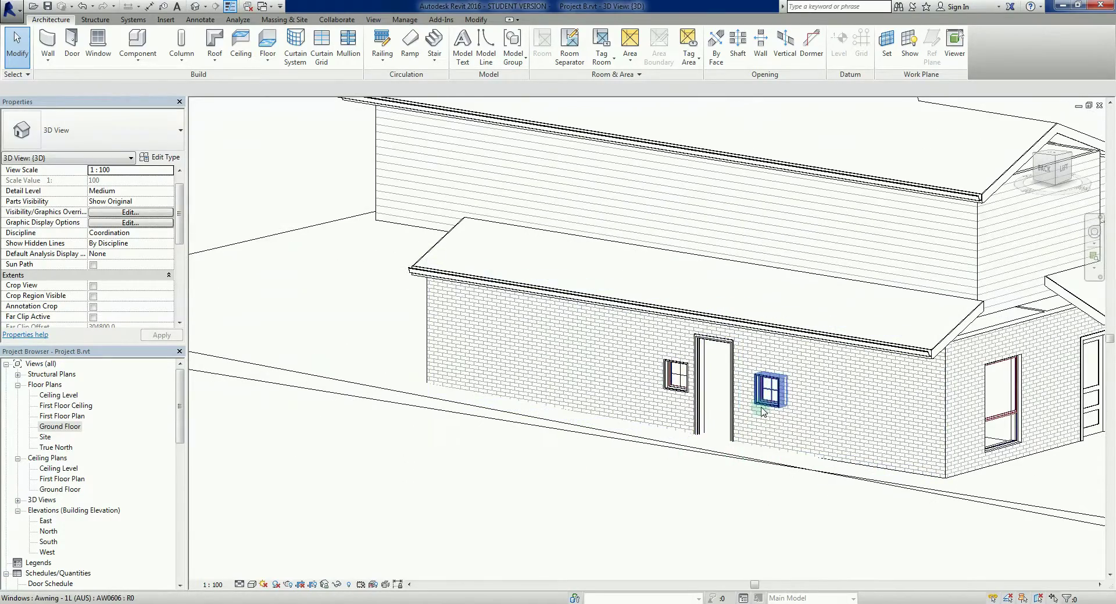
{"action": "scroll", "coordinate": [681, 388], "scroll_direction": "up", "scroll_amount": 4}
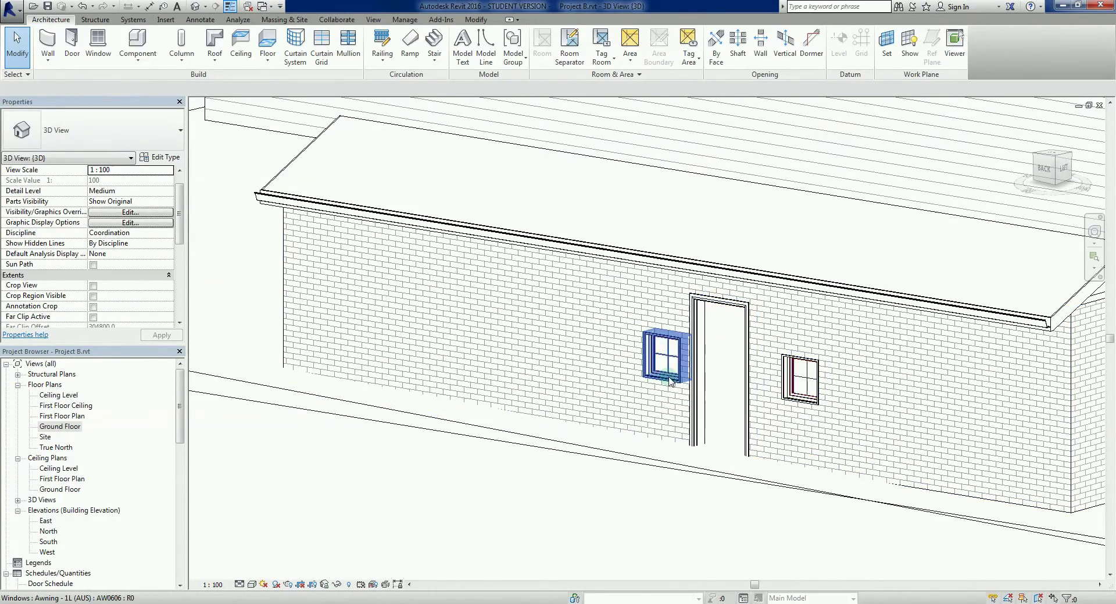
Select both small AW0606 windows beside the door and switch off their bars.
{"action": "left_click", "coordinate": [671, 381]}
{"action": "middle_click_drag", "start_coordinate": [709, 512], "coordinate": [694, 456]}
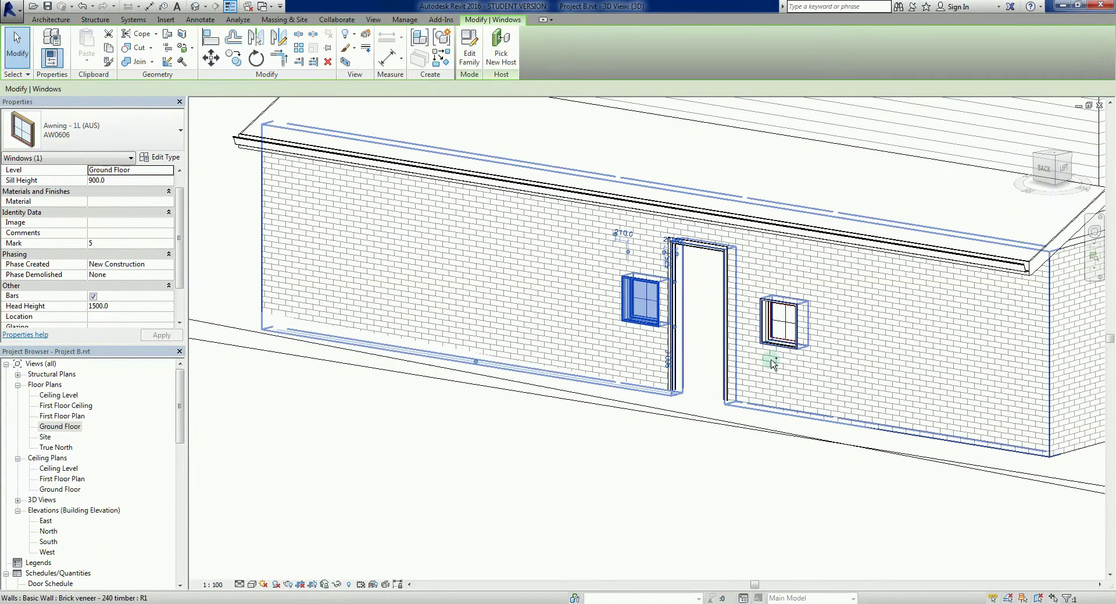
{"action": "left_click", "coordinate": [778, 343], "text": "ctrl"}
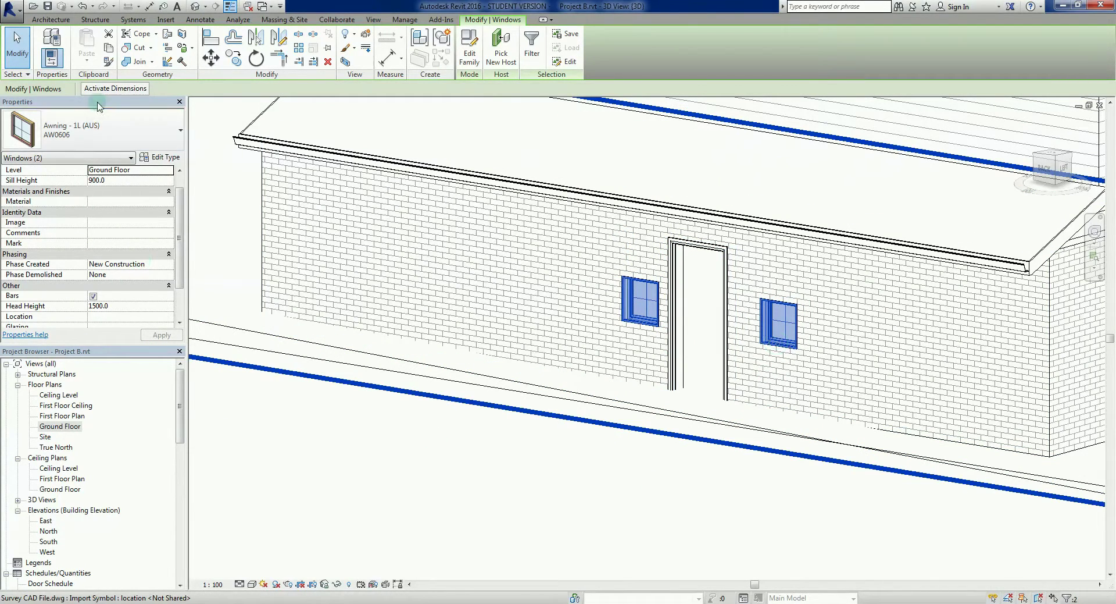
{"action": "left_click", "coordinate": [92, 296]}
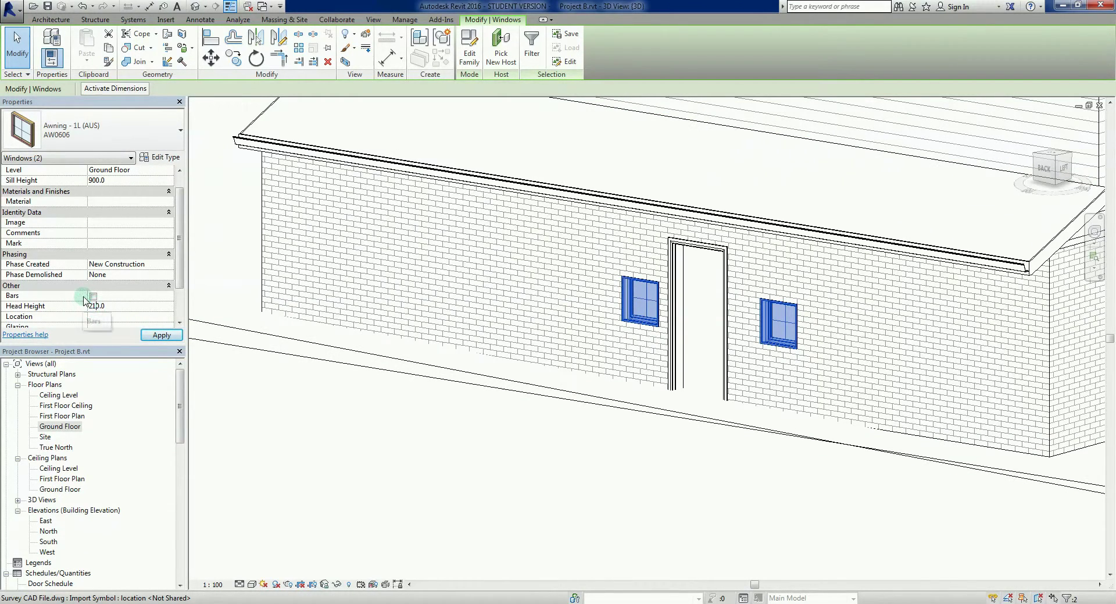
{"action": "left_click", "coordinate": [163, 335]}
{"action": "left_click", "coordinate": [400, 452]}
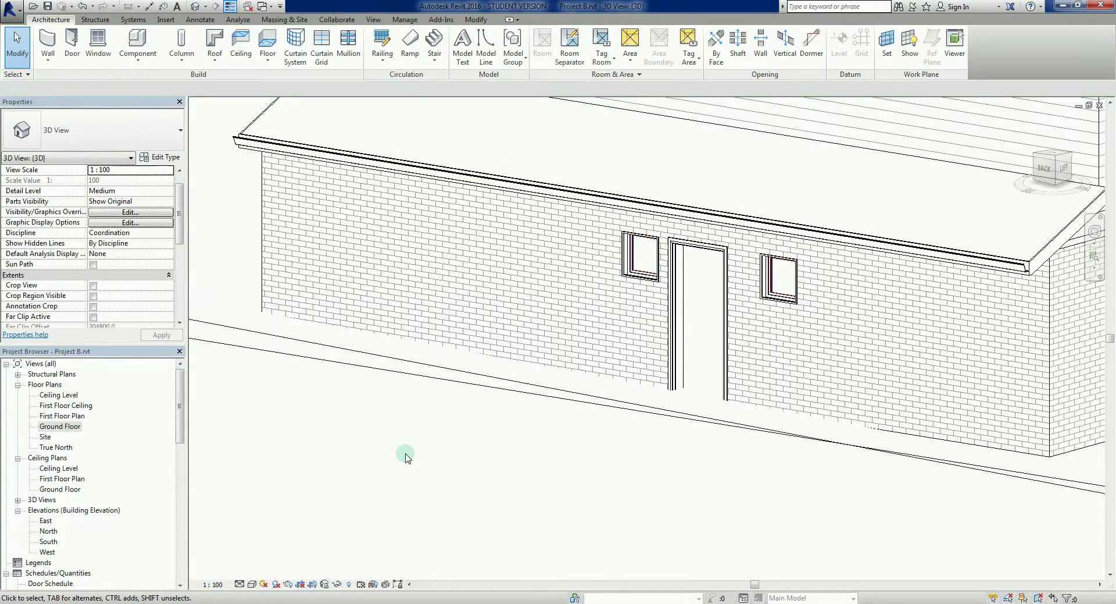
Open the Ground Floor plan and zoom and pan to frame the whole ground floor layout.
{"action": "double_click", "coordinate": [59, 428]}
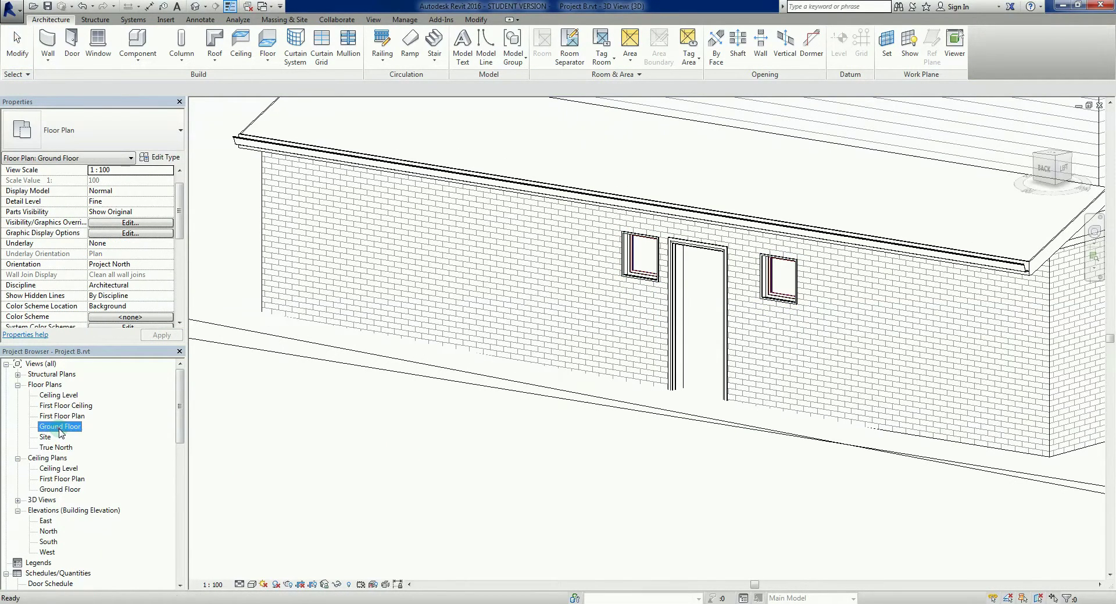
{"action": "scroll", "coordinate": [626, 281], "scroll_direction": "up", "scroll_amount": 4}
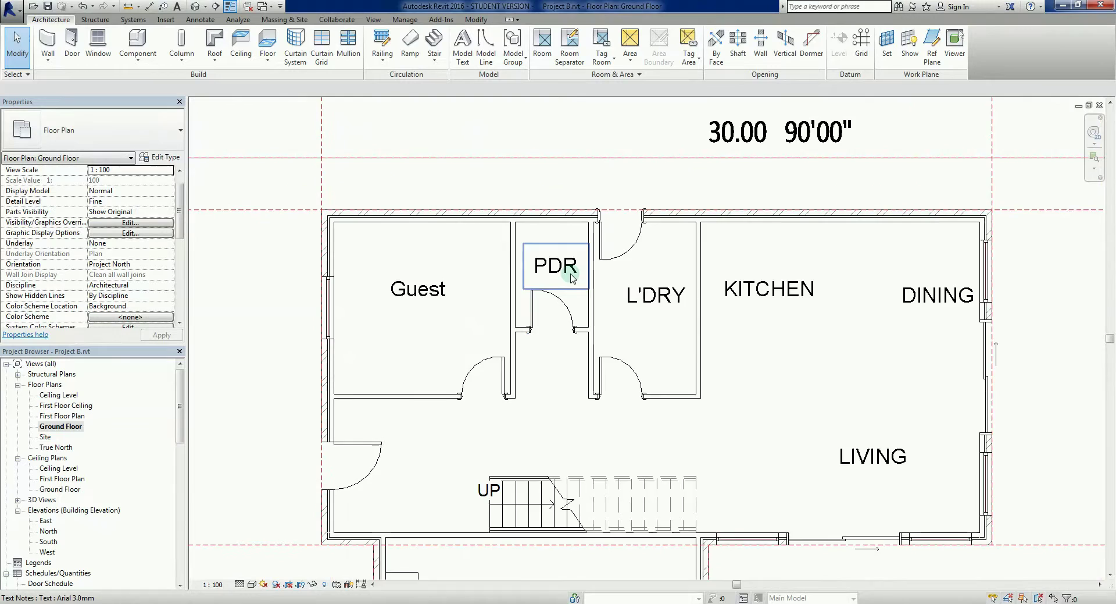
{"action": "scroll", "coordinate": [650, 330], "scroll_direction": "down", "scroll_amount": 1}
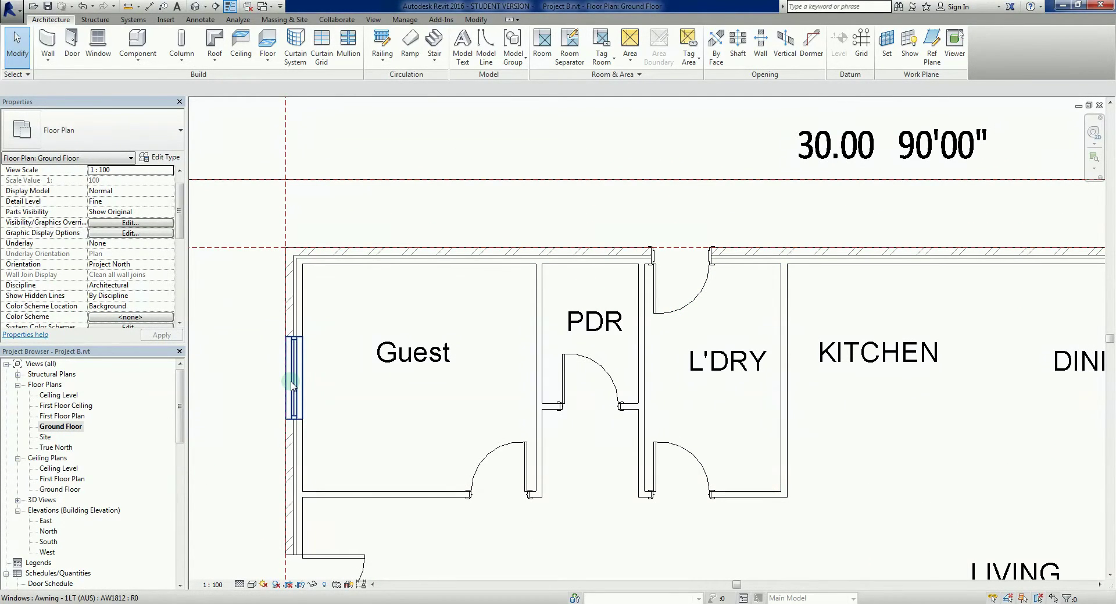
{"action": "middle_click_drag", "start_coordinate": [273, 392], "coordinate": [307, 328]}
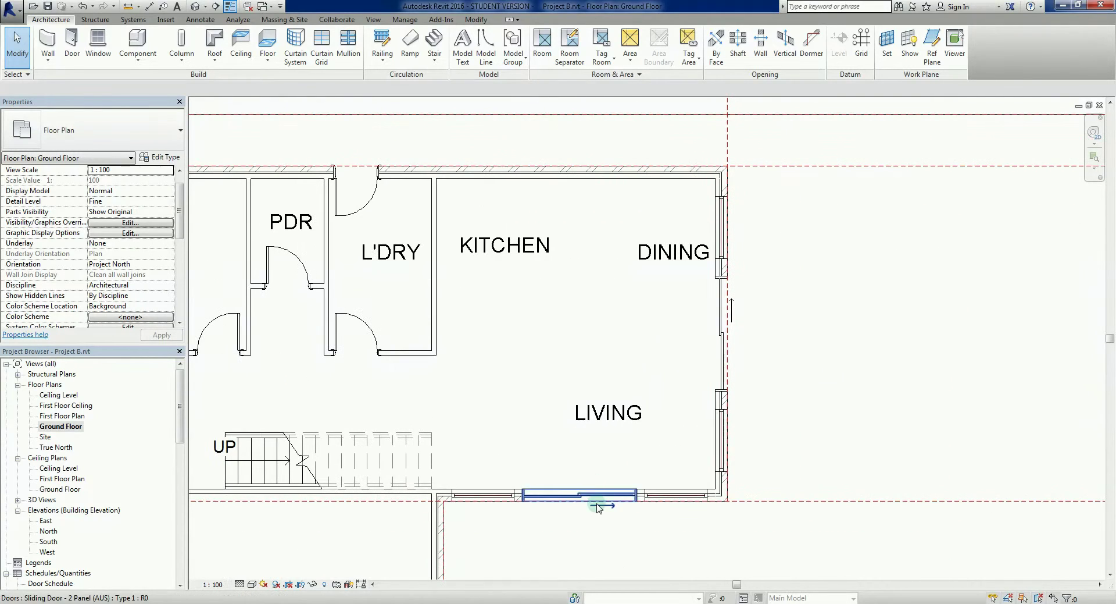
{"action": "left_click", "coordinate": [606, 248]}
{"action": "scroll", "coordinate": [607, 248], "scroll_direction": "up", "scroll_amount": 2}
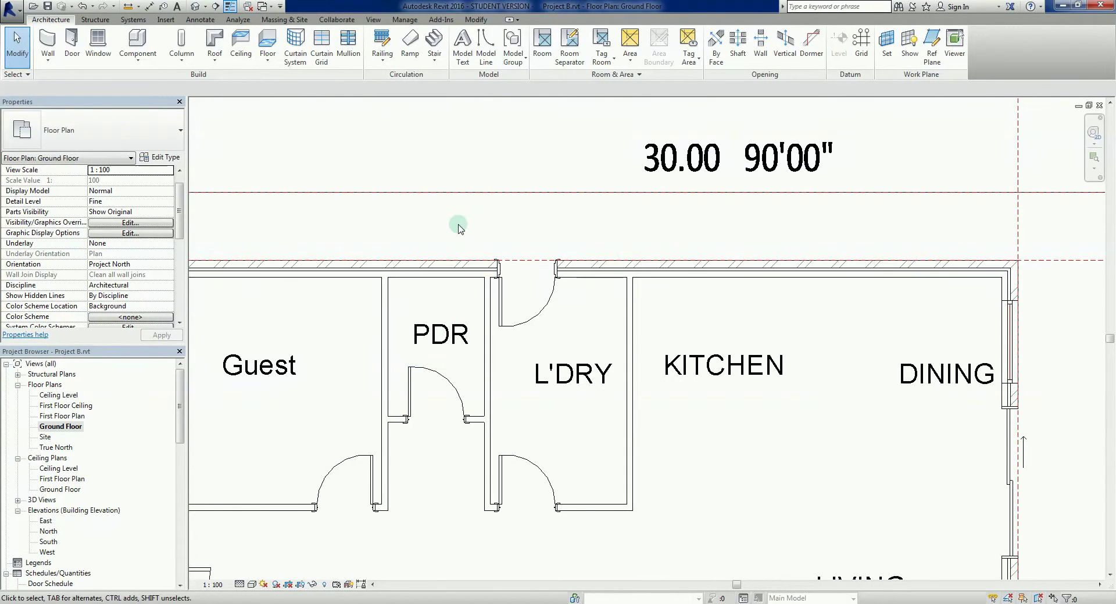
{"action": "scroll", "coordinate": [460, 260], "scroll_direction": "down", "scroll_amount": 2}
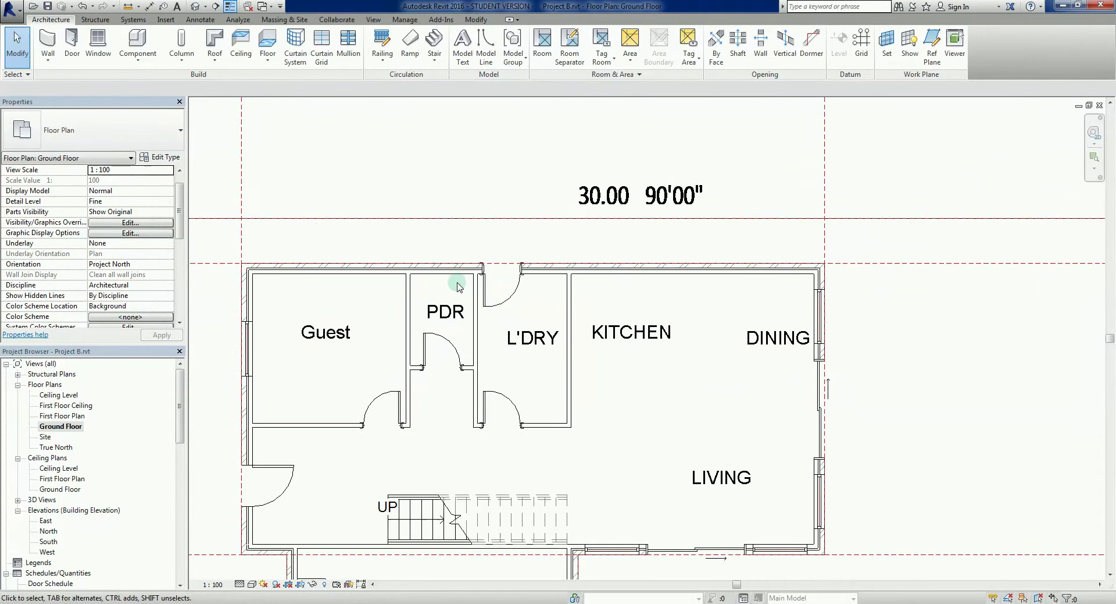
{"action": "scroll", "coordinate": [465, 267], "scroll_direction": "up", "scroll_amount": 4}
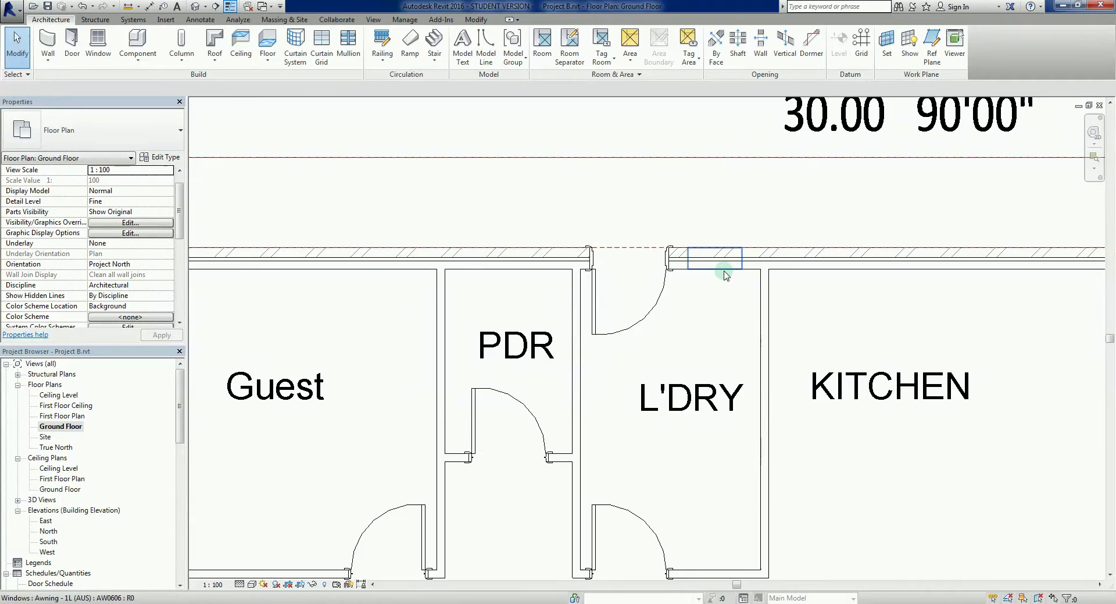
{"action": "scroll", "coordinate": [766, 305], "scroll_direction": "down", "scroll_amount": 5}
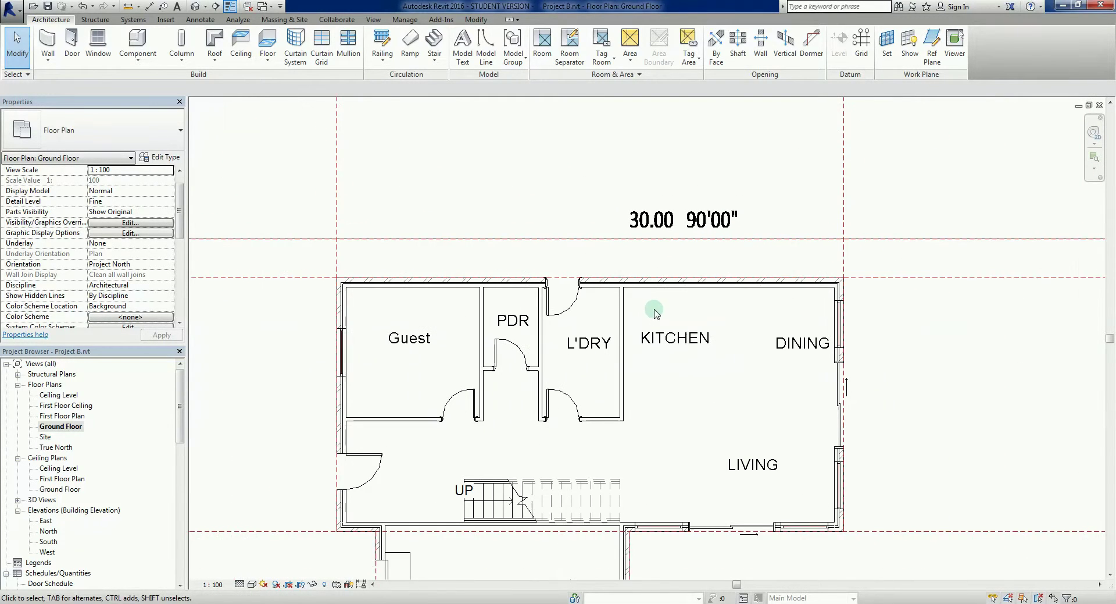
{"action": "scroll", "coordinate": [669, 362], "scroll_direction": "up", "scroll_amount": 2}
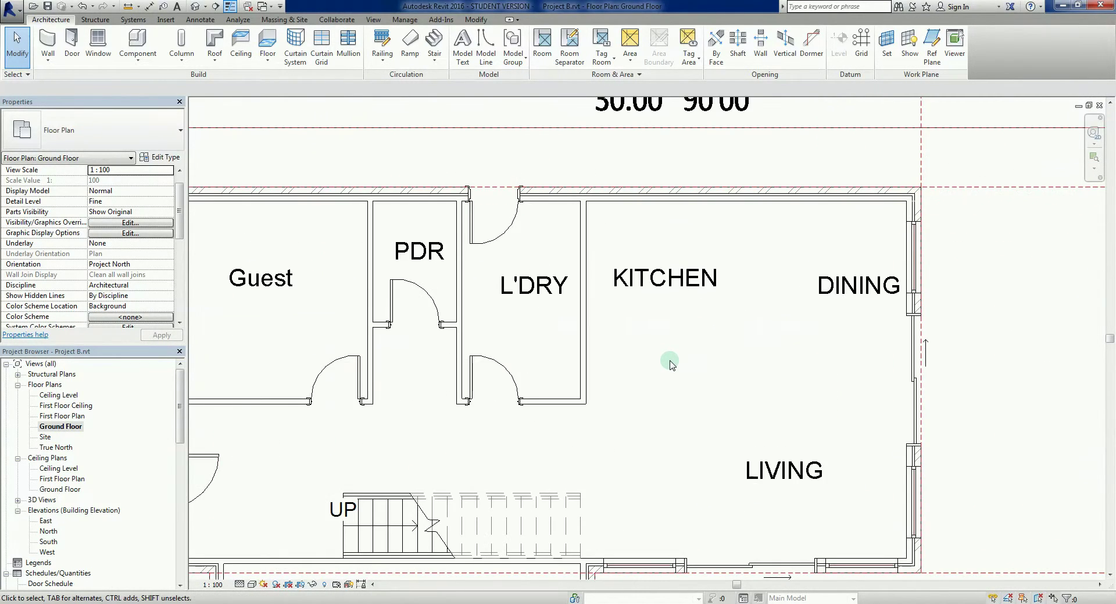
{"action": "middle_click_drag", "start_coordinate": [670, 363], "coordinate": [751, 380]}
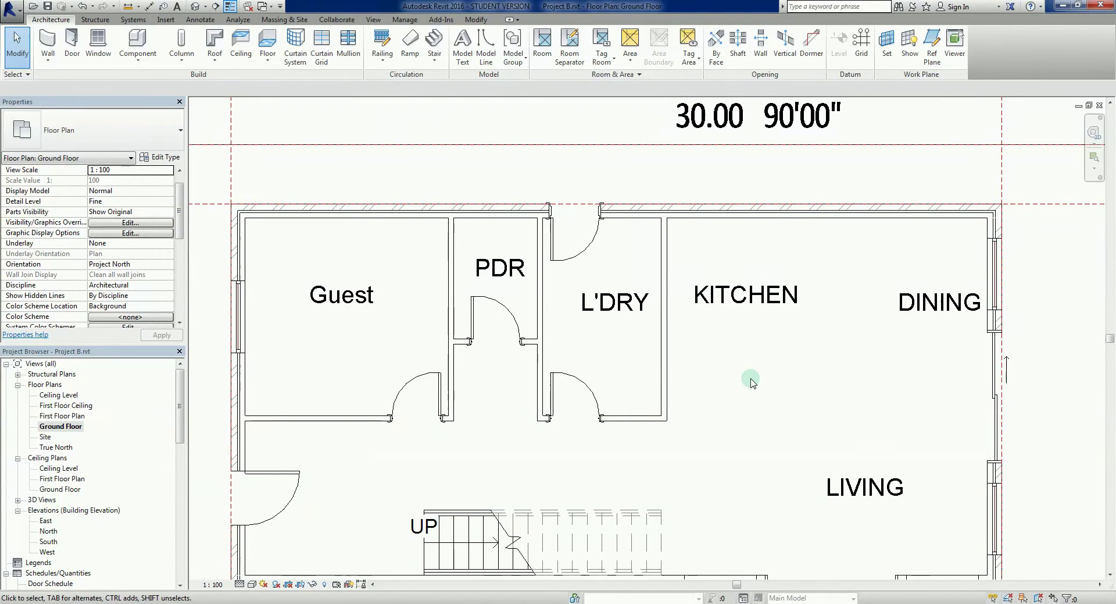
{"action": "scroll", "coordinate": [753, 380], "scroll_direction": "down", "scroll_amount": 2}
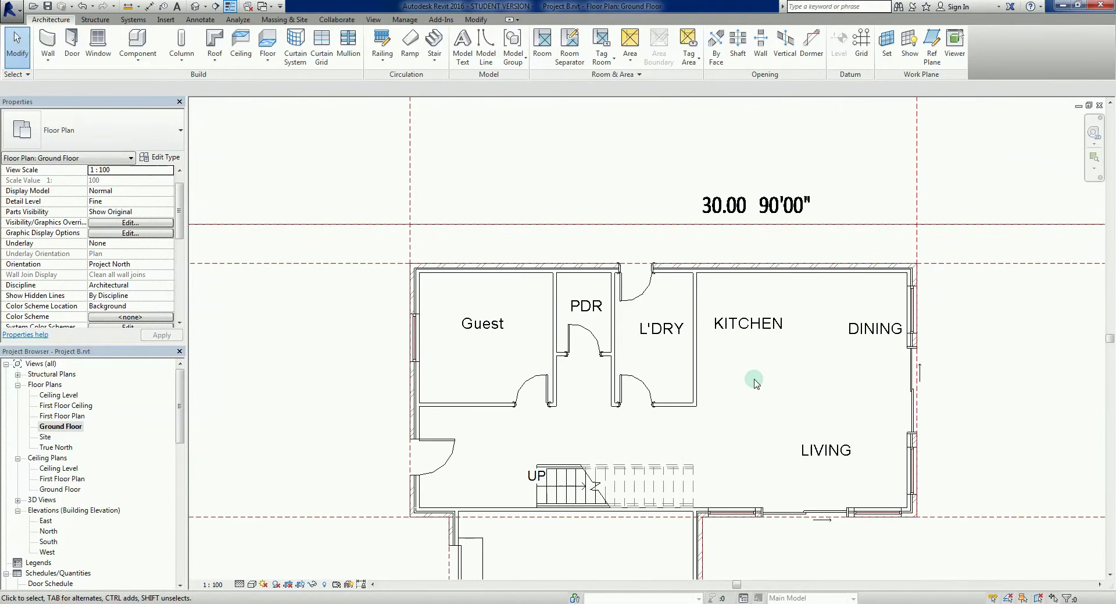
{"action": "middle_click_drag", "start_coordinate": [754, 381], "coordinate": [697, 260]}
{"action": "scroll", "coordinate": [713, 347], "scroll_direction": "down", "scroll_amount": 1}
{"action": "middle_click_drag", "start_coordinate": [713, 346], "coordinate": [720, 325]}
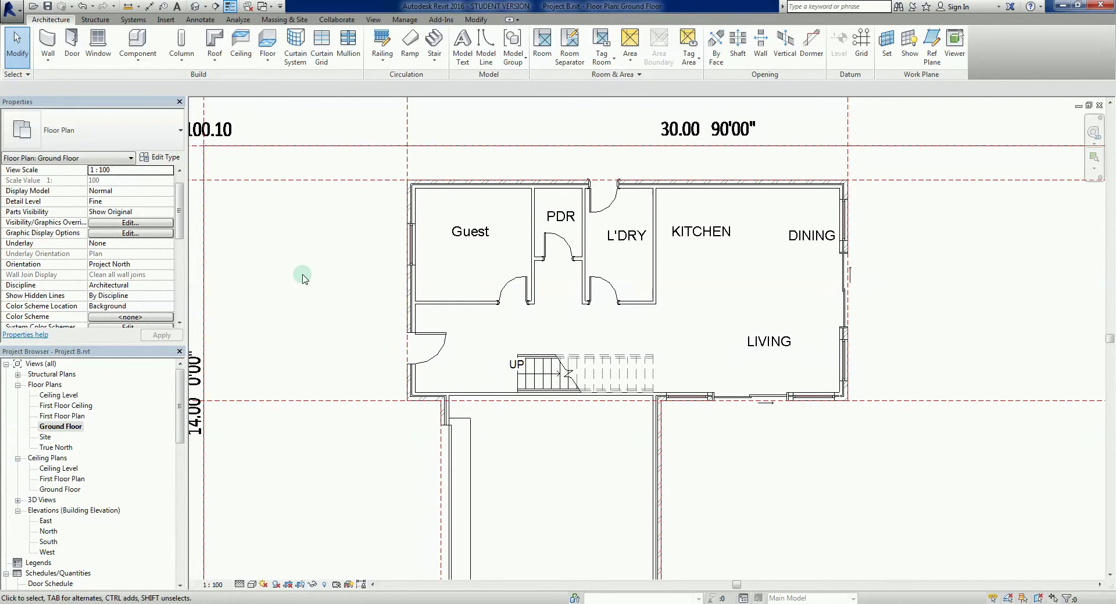
{"action": "scroll", "coordinate": [182, 194], "scroll_direction": "up", "scroll_amount": 1}
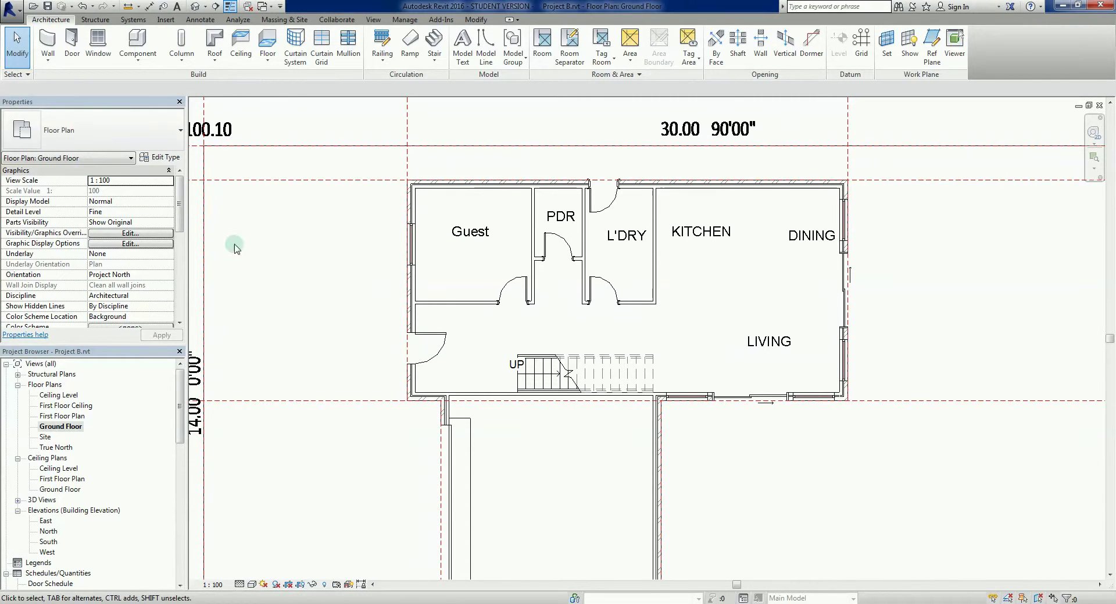
Open the Ground Floor plan's View Range settings from the Properties palette.
{"action": "left_click", "coordinate": [295, 250]}
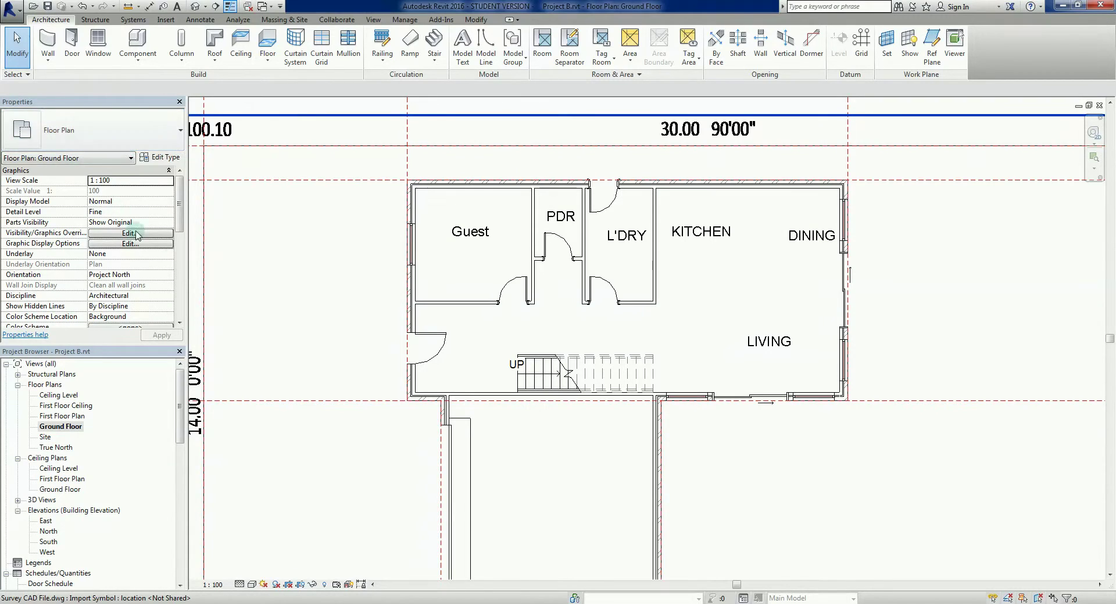
{"action": "left_click_drag", "start_coordinate": [180, 197], "coordinate": [182, 261]}
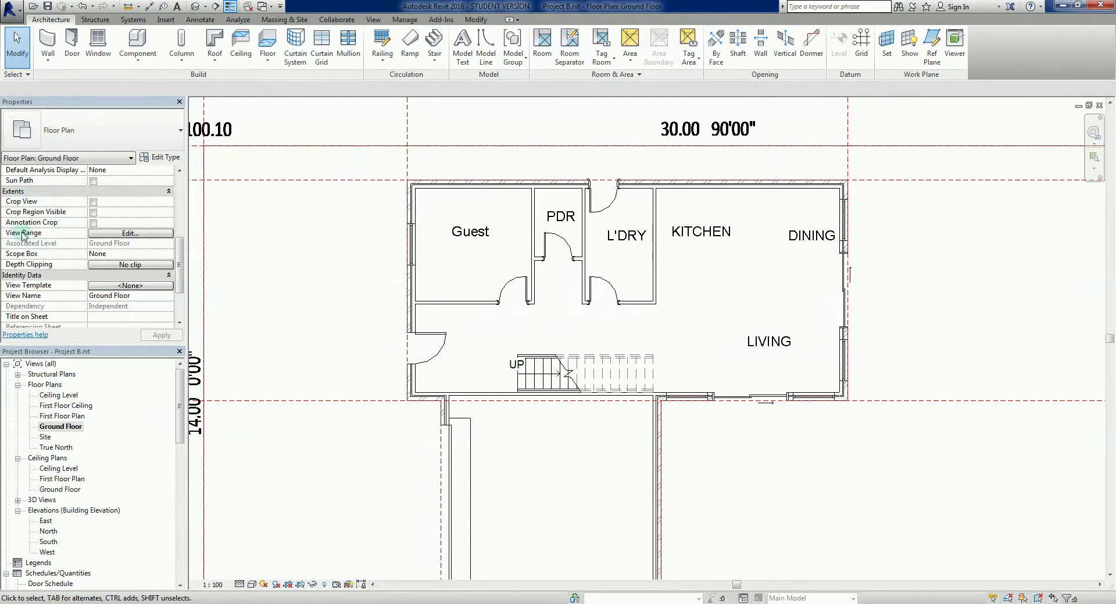
{"action": "left_click", "coordinate": [109, 235]}
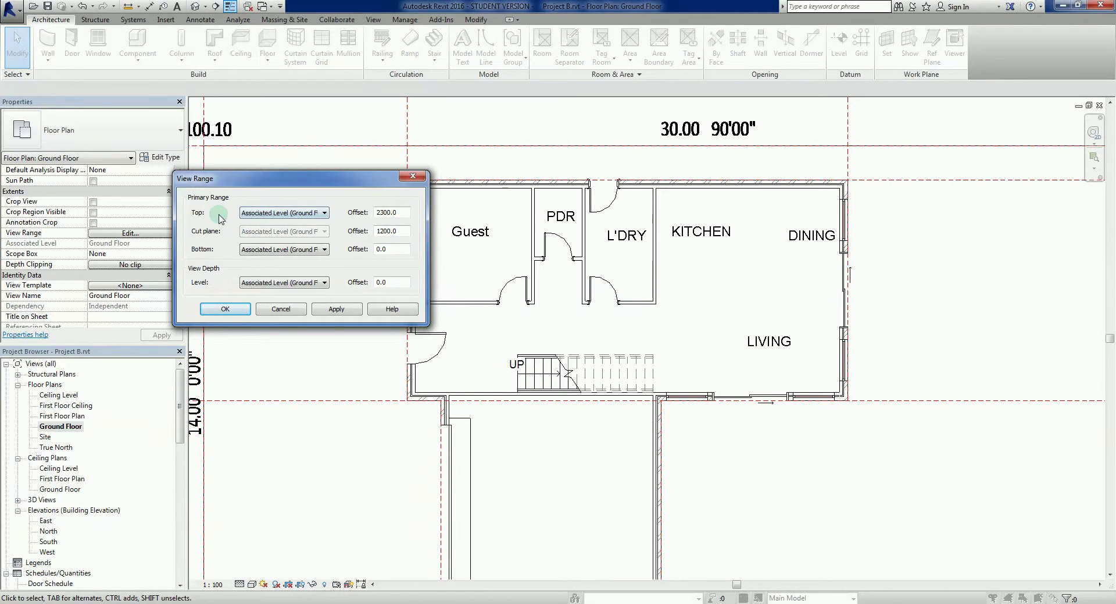
Change the cut plane offset from 1200.0 to 1700.0 and apply it.
{"action": "left_click_drag", "start_coordinate": [260, 185], "coordinate": [225, 191]}
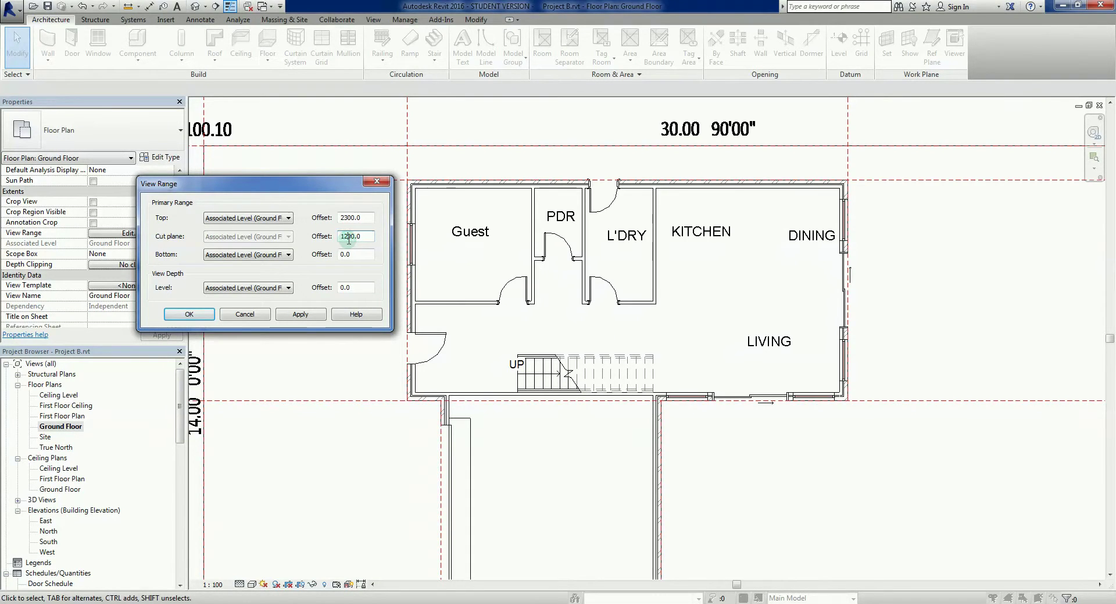
{"action": "left_click_drag", "start_coordinate": [349, 237], "coordinate": [323, 237]}
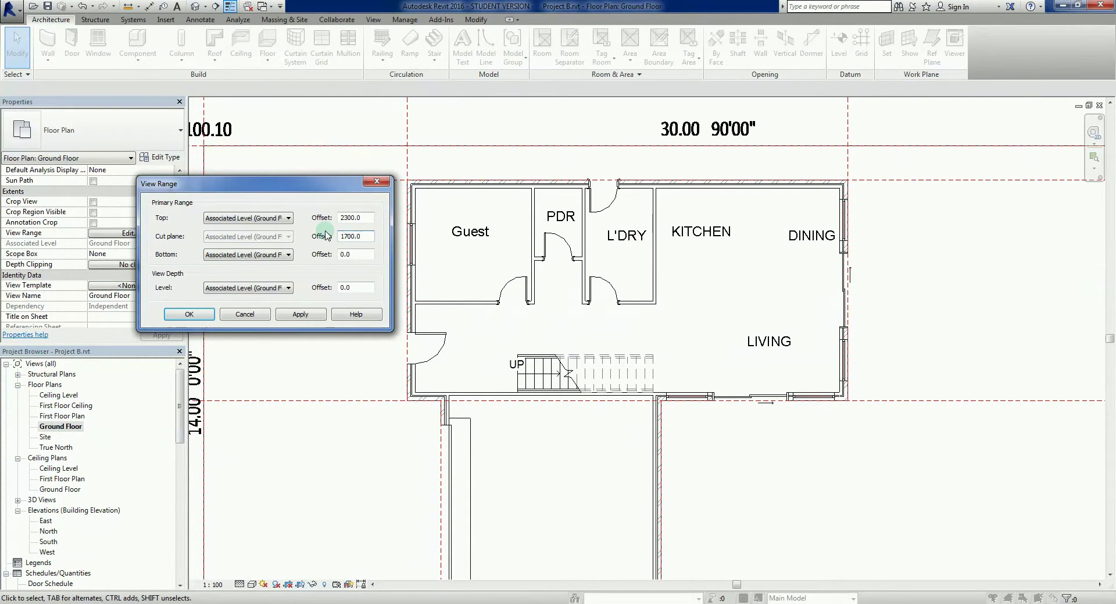
{"action": "left_click", "coordinate": [317, 317]}
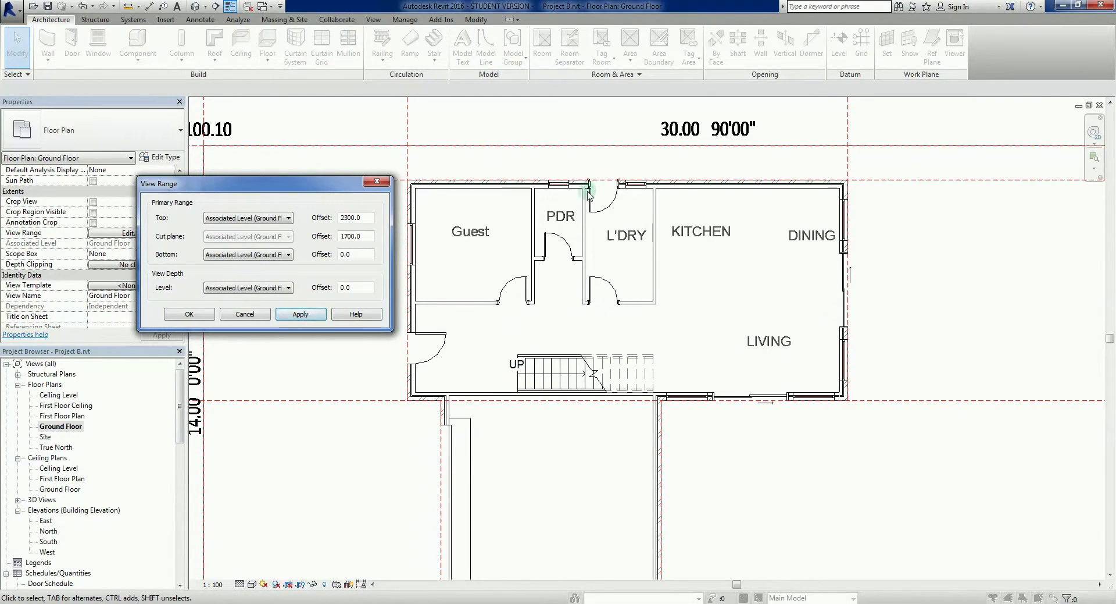
Confirm the View Range dialog and reframe the Ground Floor plan.
{"action": "left_click", "coordinate": [205, 315]}
{"action": "scroll", "coordinate": [582, 194], "scroll_direction": "up", "scroll_amount": 4}
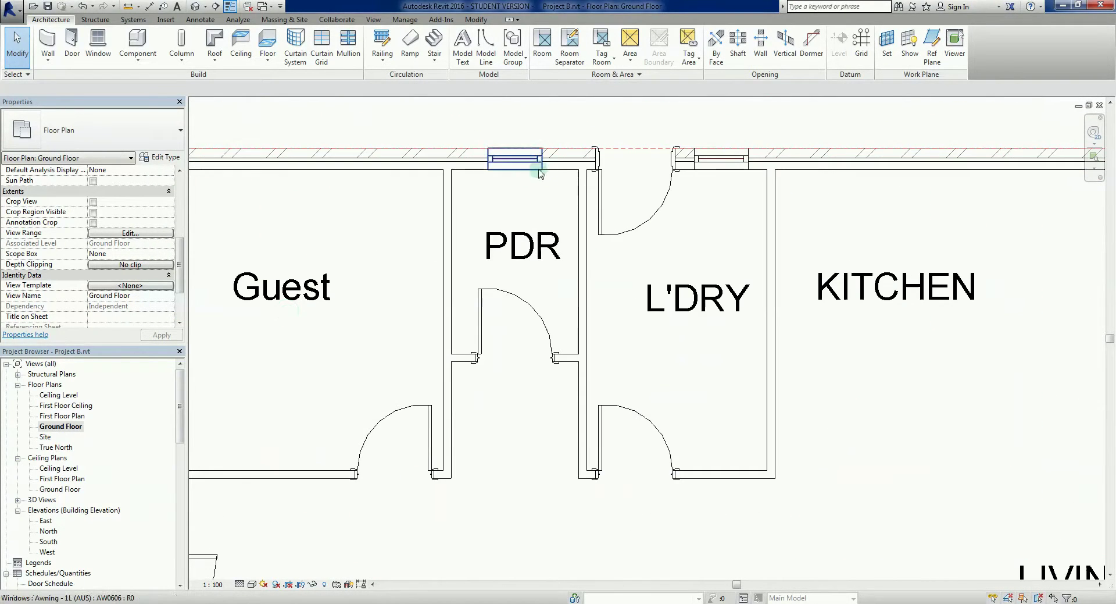
{"action": "scroll", "coordinate": [668, 172], "scroll_direction": "down", "scroll_amount": 3}
{"action": "middle_click_drag", "start_coordinate": [547, 453], "coordinate": [536, 416]}
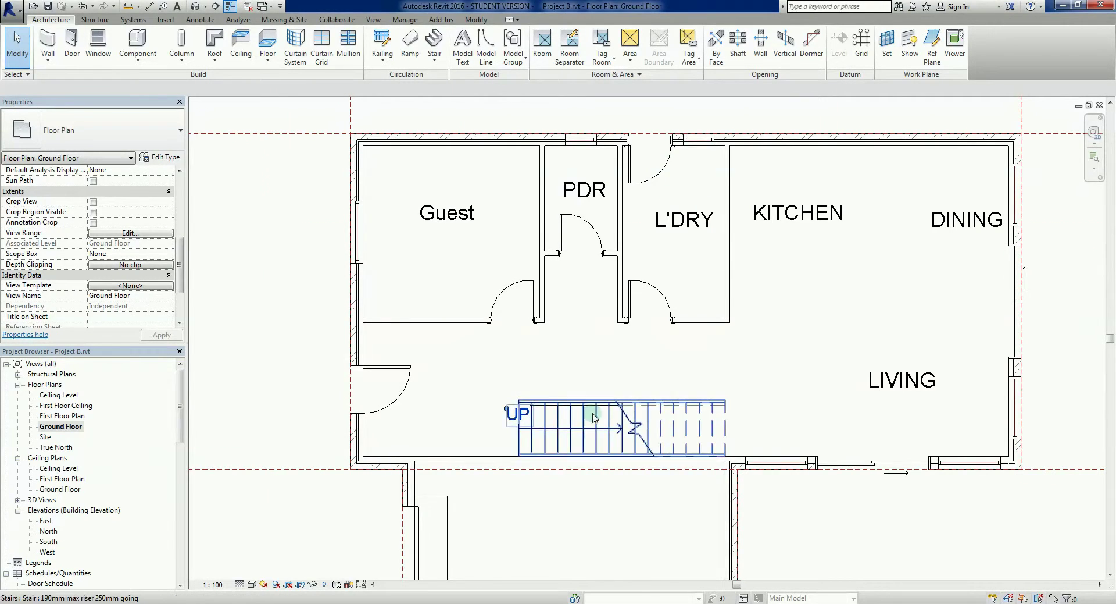
{"action": "scroll", "coordinate": [593, 417], "scroll_direction": "down", "scroll_amount": 2}
{"action": "middle_click_drag", "start_coordinate": [646, 391], "coordinate": [707, 306]}
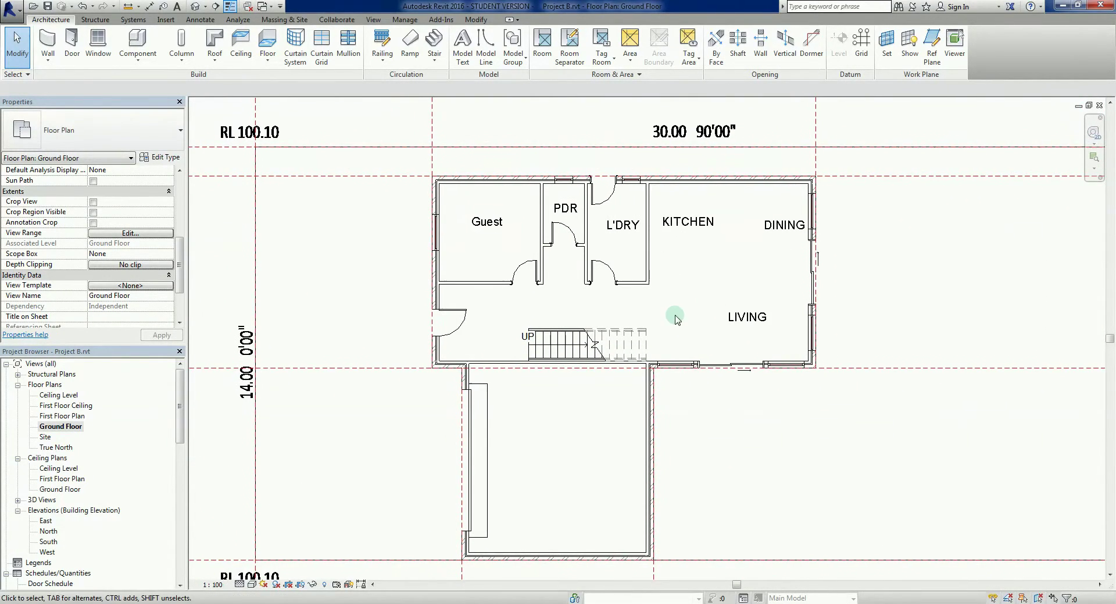
Open the First Floor Plan, zoom in, and start the Window tool with WN.
{"action": "double_click", "coordinate": [61, 415]}
{"action": "middle_click_drag", "start_coordinate": [515, 360], "coordinate": [558, 392]}
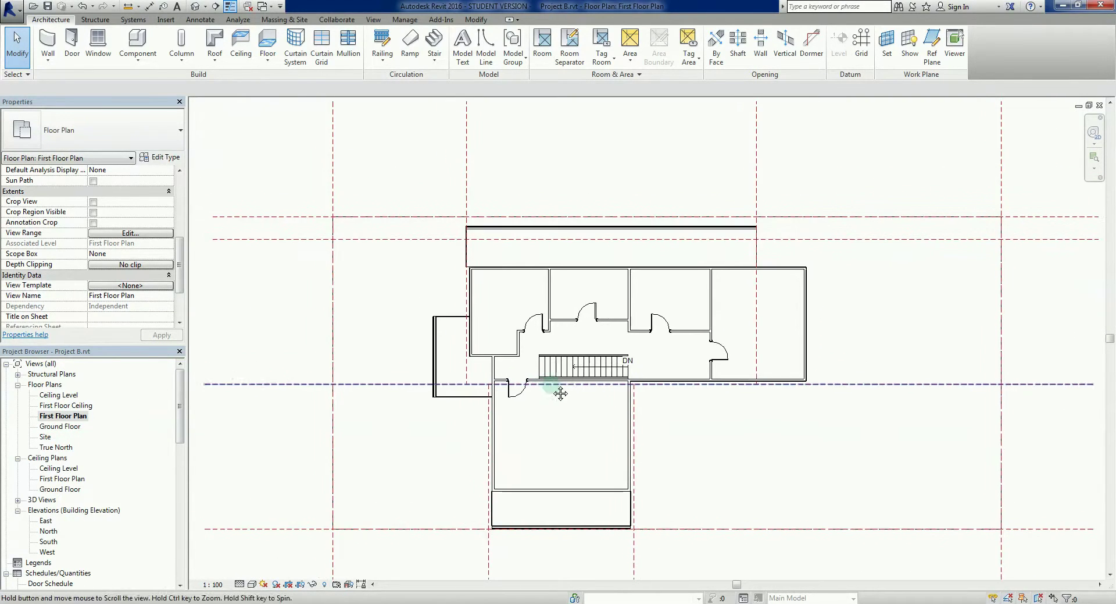
{"action": "scroll", "coordinate": [509, 291], "scroll_direction": "up", "scroll_amount": 4}
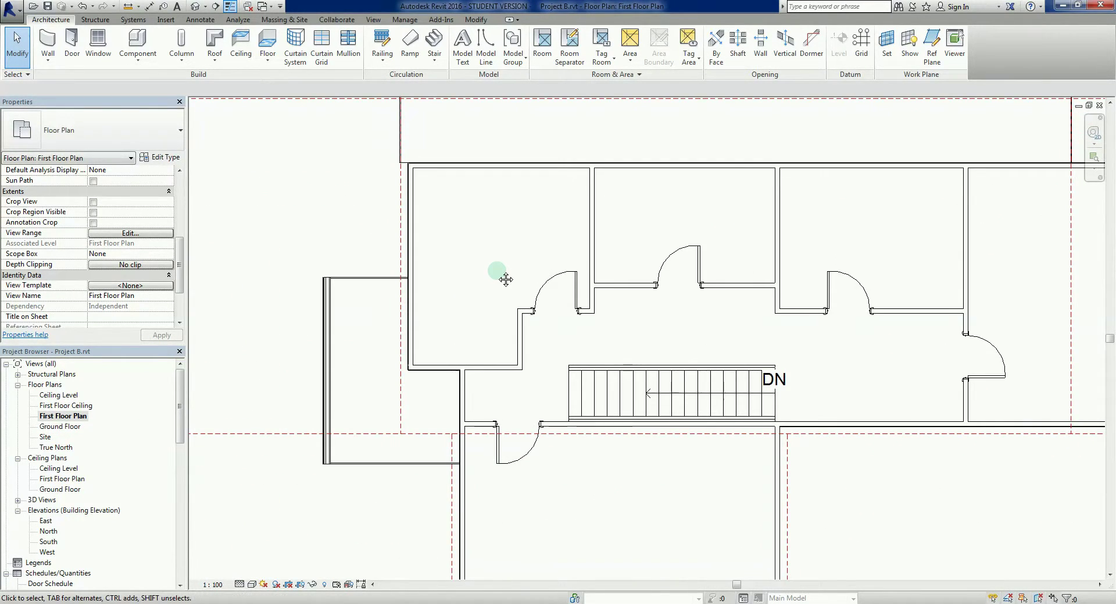
{"action": "key", "text": "w"}
{"action": "key", "text": "n"}
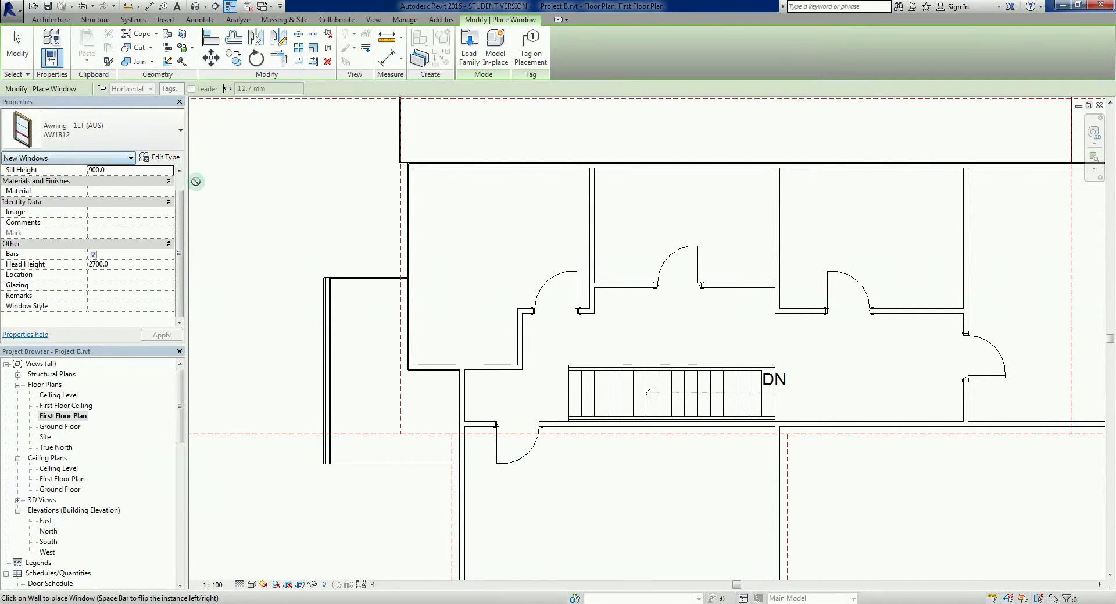
Browse the window type list through the Awning, Fixed and Sliding types.
{"action": "left_click", "coordinate": [139, 133]}
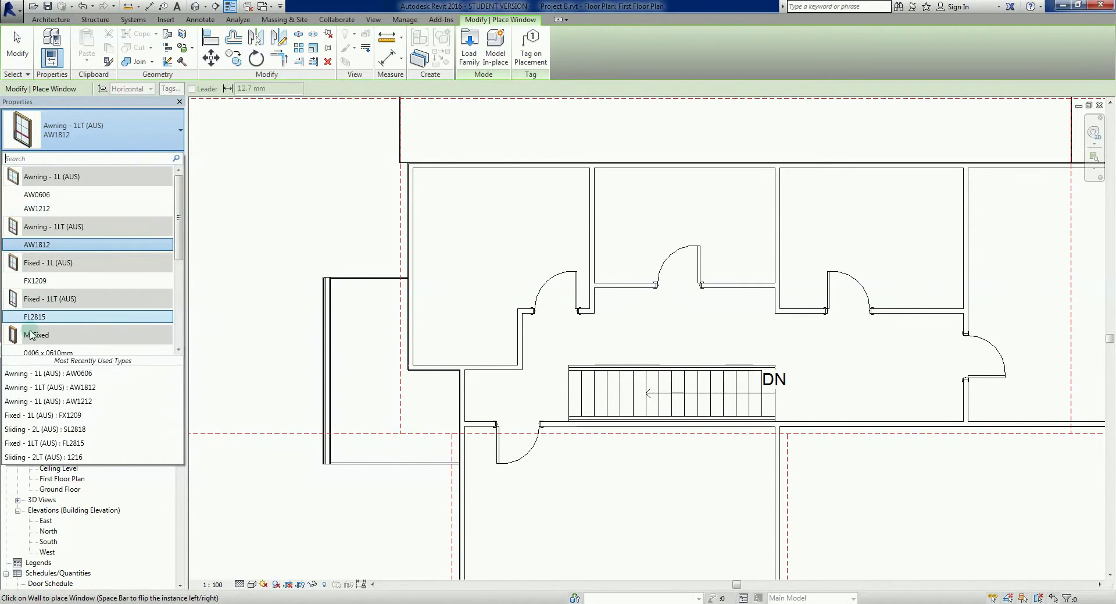
{"action": "scroll", "coordinate": [182, 235], "scroll_direction": "down", "scroll_amount": 1}
{"action": "mouse_move", "coordinate": [182, 234]}
{"action": "left_mouse_down"}
{"action": "mouse_move", "coordinate": [182, 321]}
{"action": "mouse_move", "coordinate": [182, 233]}
{"action": "left_mouse_up"}
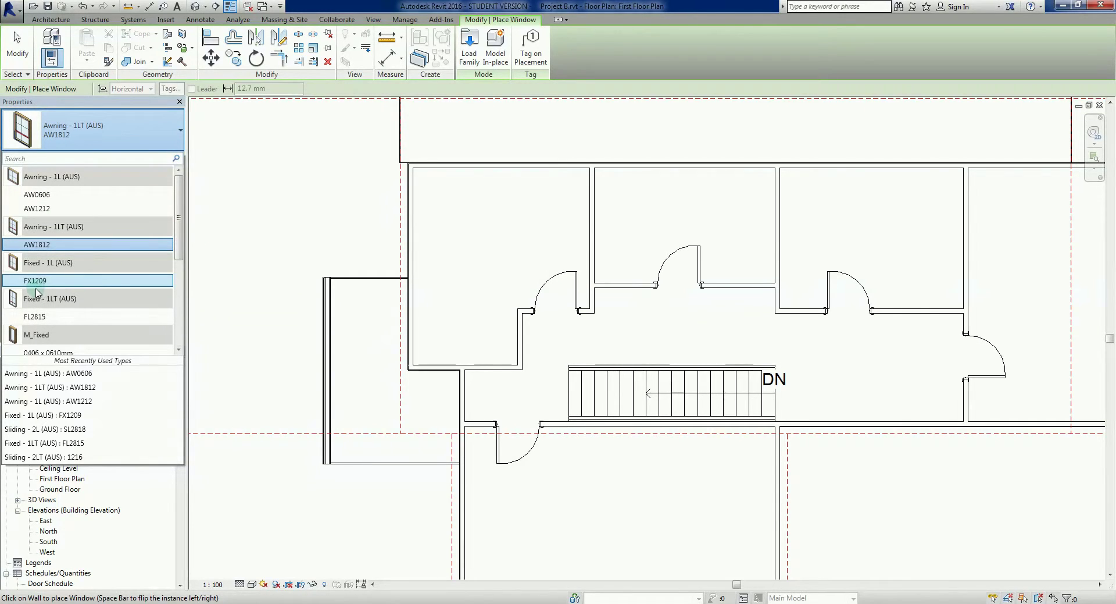
{"action": "mouse_move", "coordinate": [68, 252]}
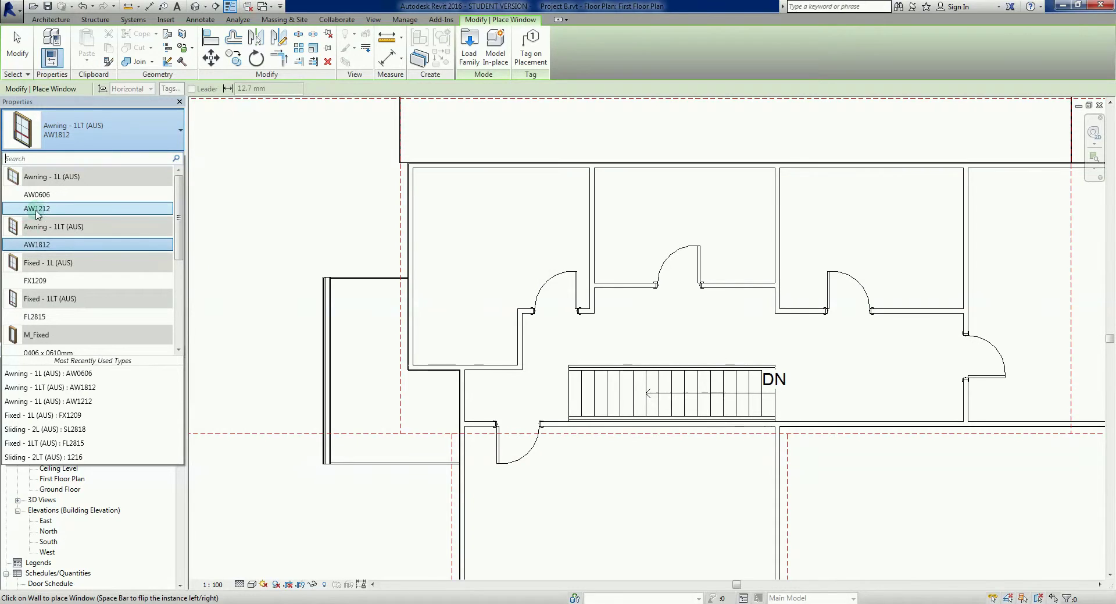
Duplicate the Awning - 1L AW1212 type as AW1810, sized 1800 wide by 1000 high.
{"action": "mouse_move", "coordinate": [38, 211]}
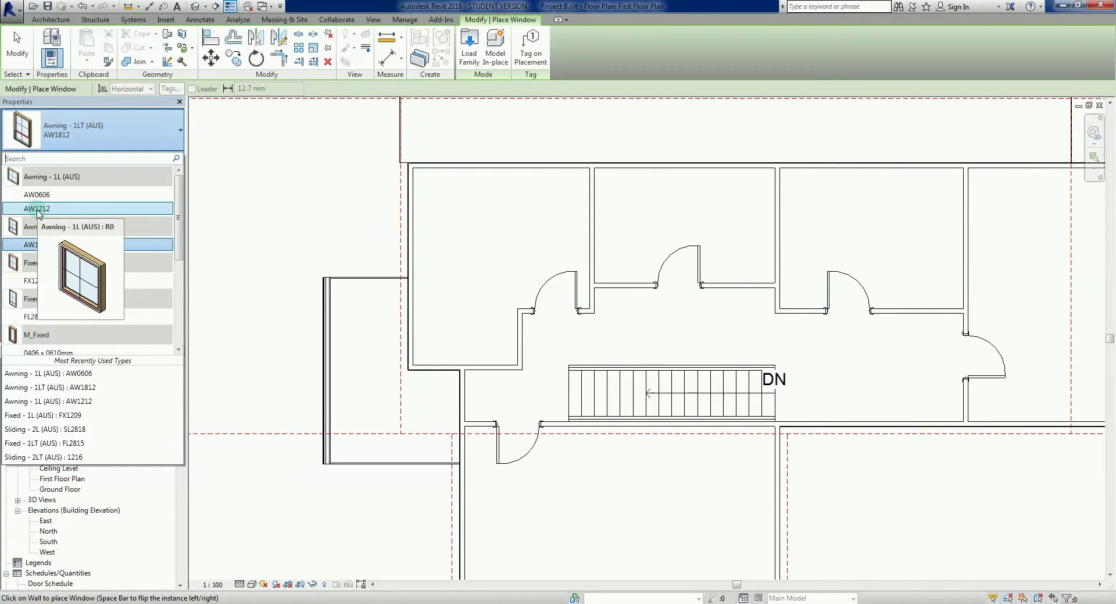
{"action": "left_click", "coordinate": [38, 210]}
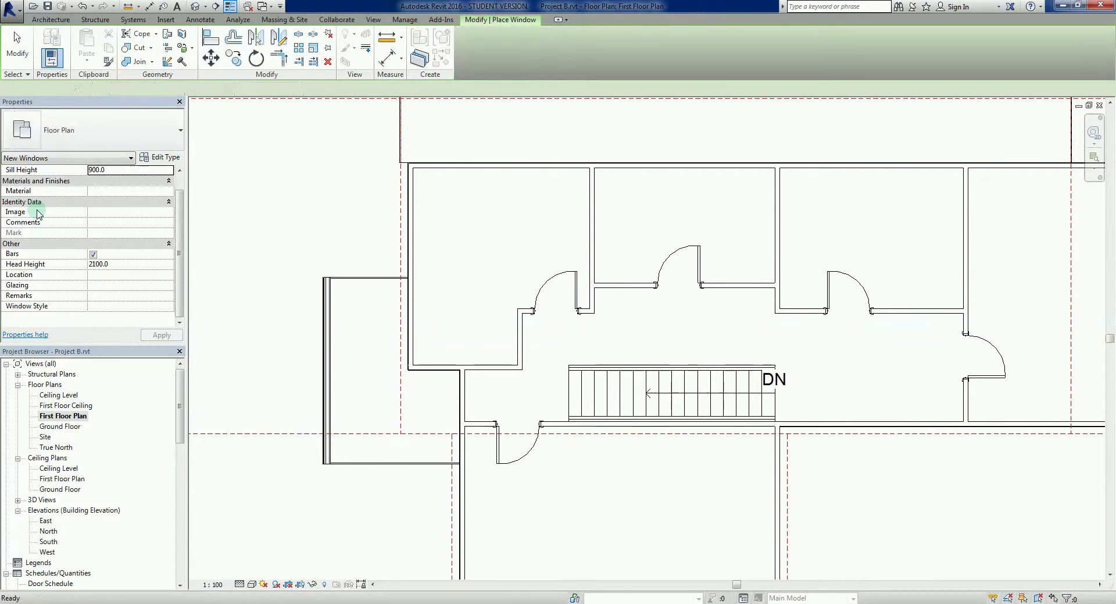
{"action": "left_click", "coordinate": [169, 157]}
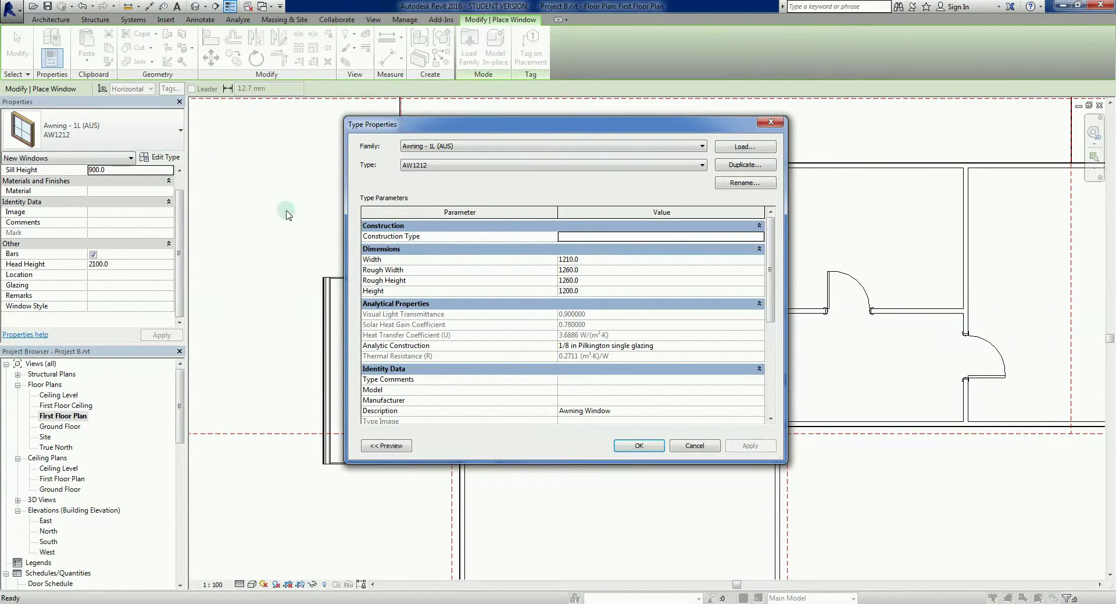
{"action": "left_click", "coordinate": [744, 165]}
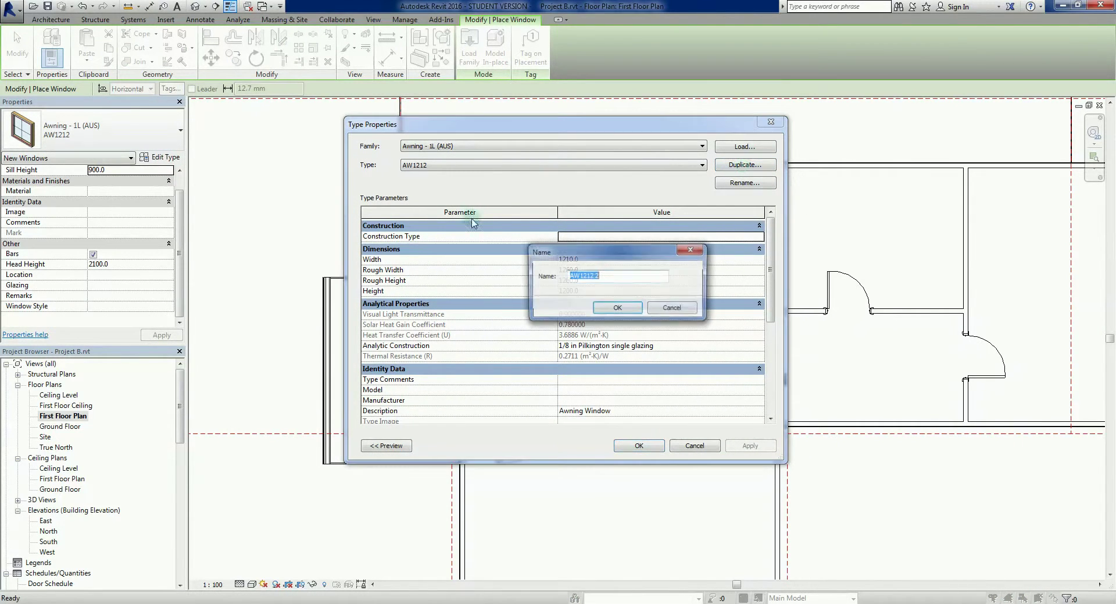
{"action": "left_click_drag", "start_coordinate": [581, 279], "coordinate": [645, 275]}
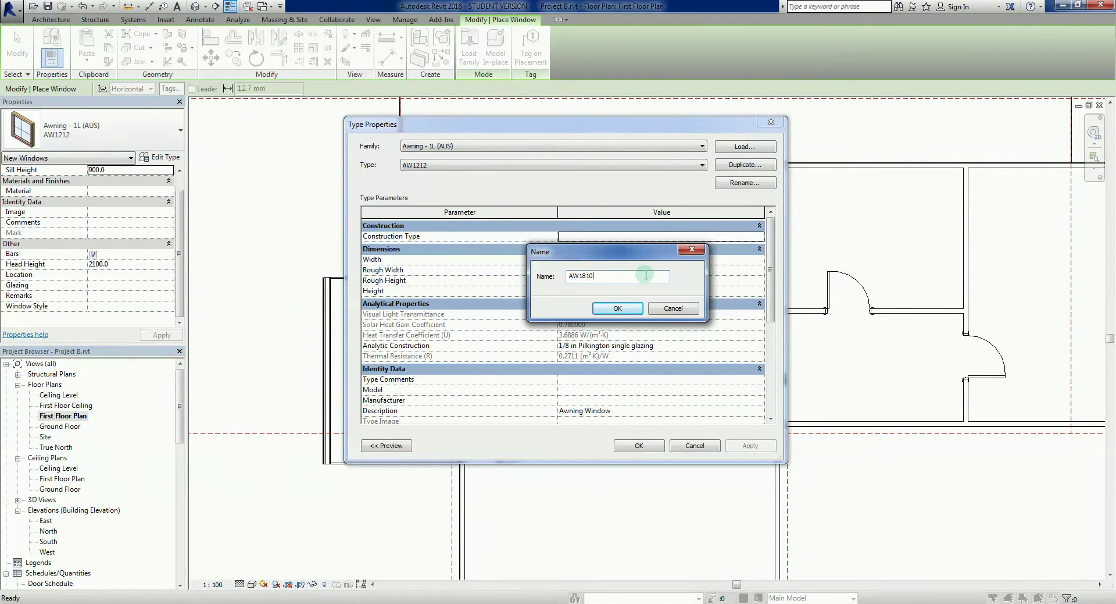
{"action": "left_click", "coordinate": [627, 309]}
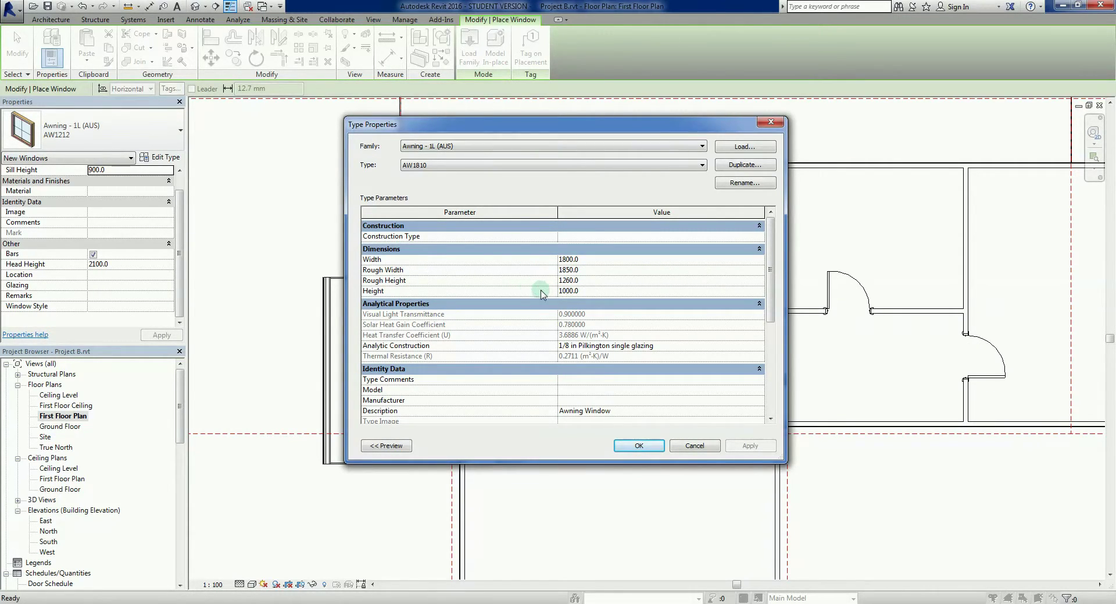
{"action": "left_click", "coordinate": [655, 281]}
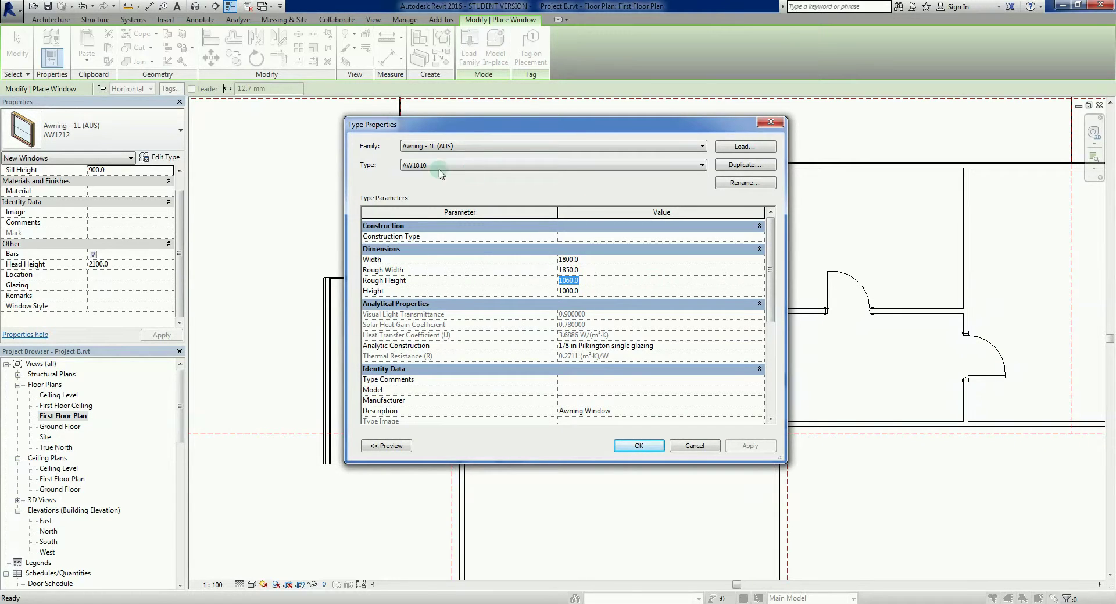
{"action": "left_click", "coordinate": [639, 445]}
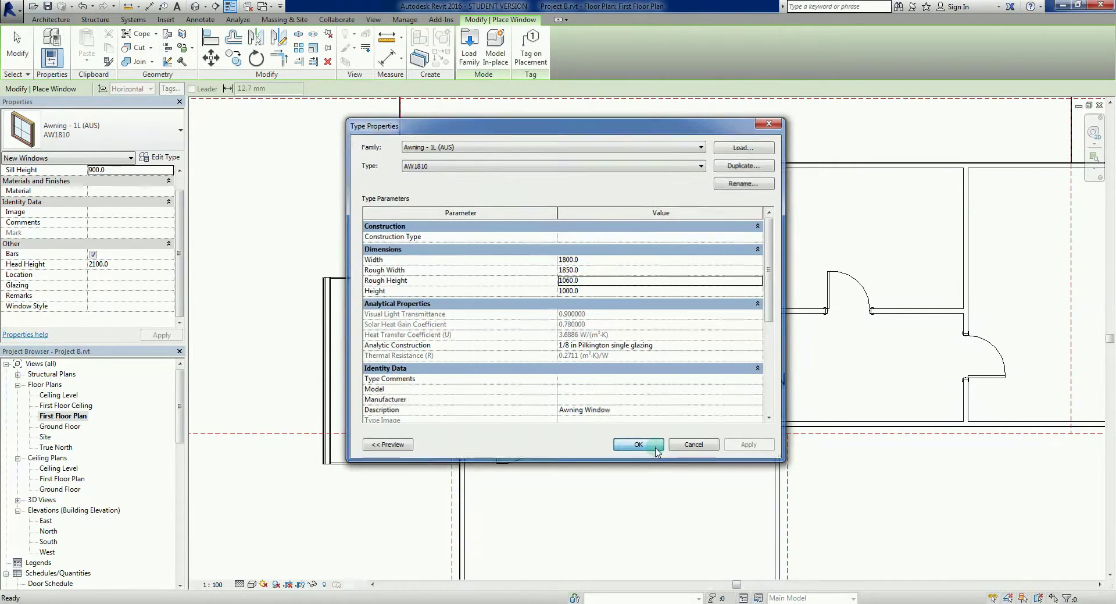
Place AW1810 awning windows in the left, upper, upper-right and lower-room right walls.
{"action": "scroll", "coordinate": [512, 198], "scroll_direction": "down", "scroll_amount": 2}
{"action": "middle_click_drag", "start_coordinate": [500, 177], "coordinate": [494, 281]}
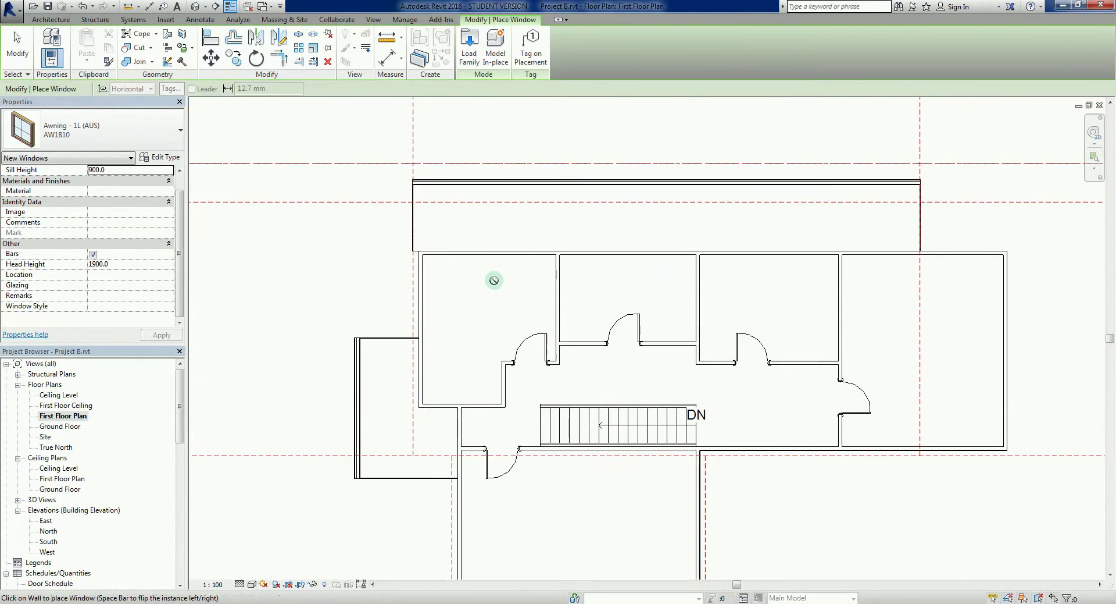
{"action": "left_click", "coordinate": [425, 327]}
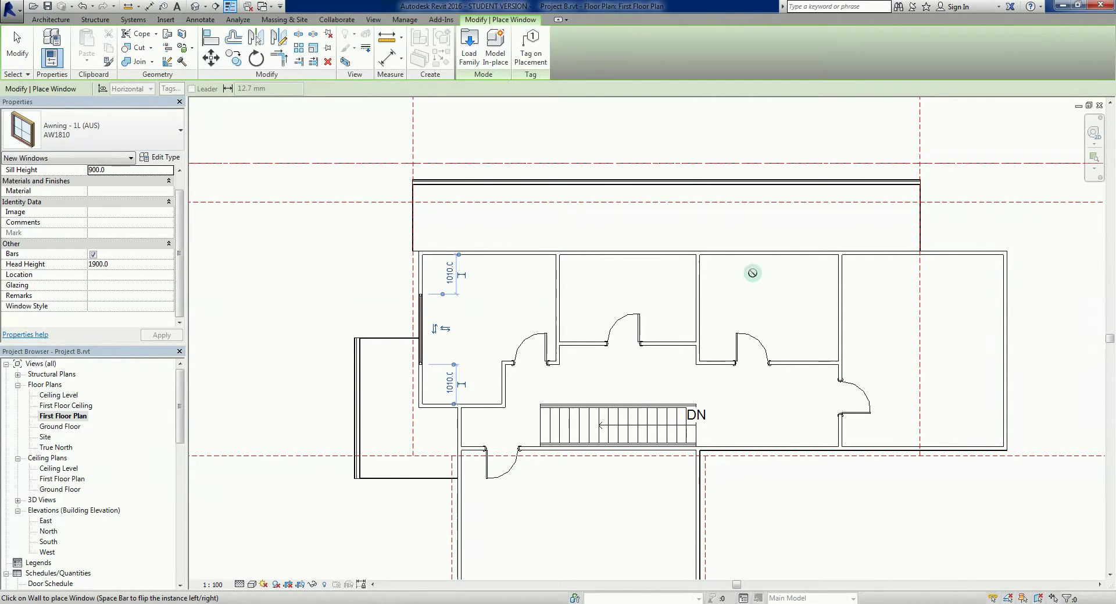
{"action": "left_click", "coordinate": [776, 257]}
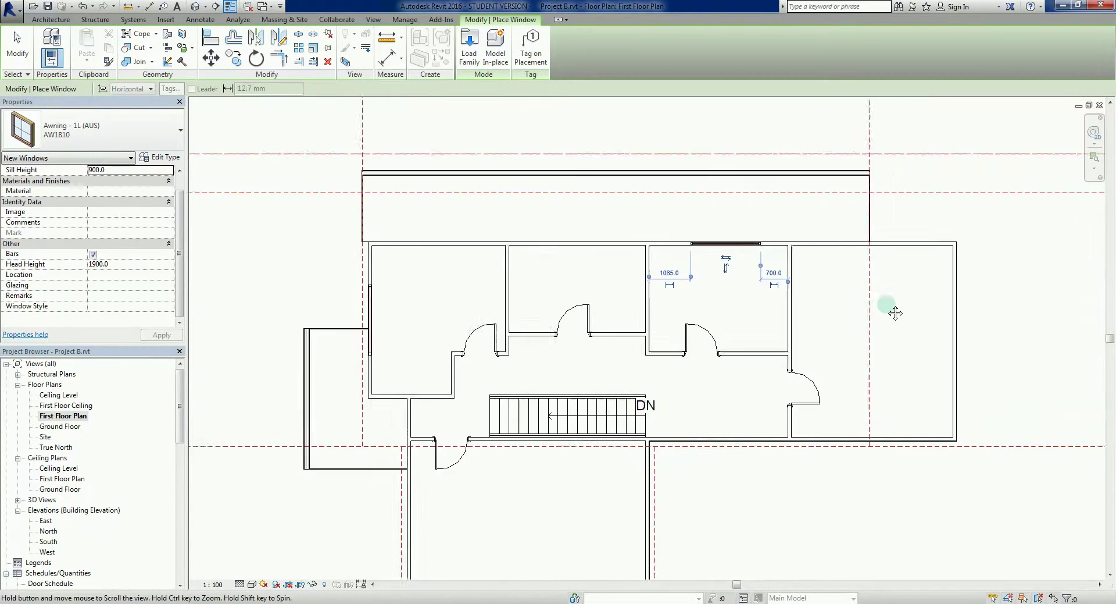
{"action": "middle_click_drag", "start_coordinate": [995, 299], "coordinate": [867, 267]}
{"action": "left_click", "coordinate": [876, 267]}
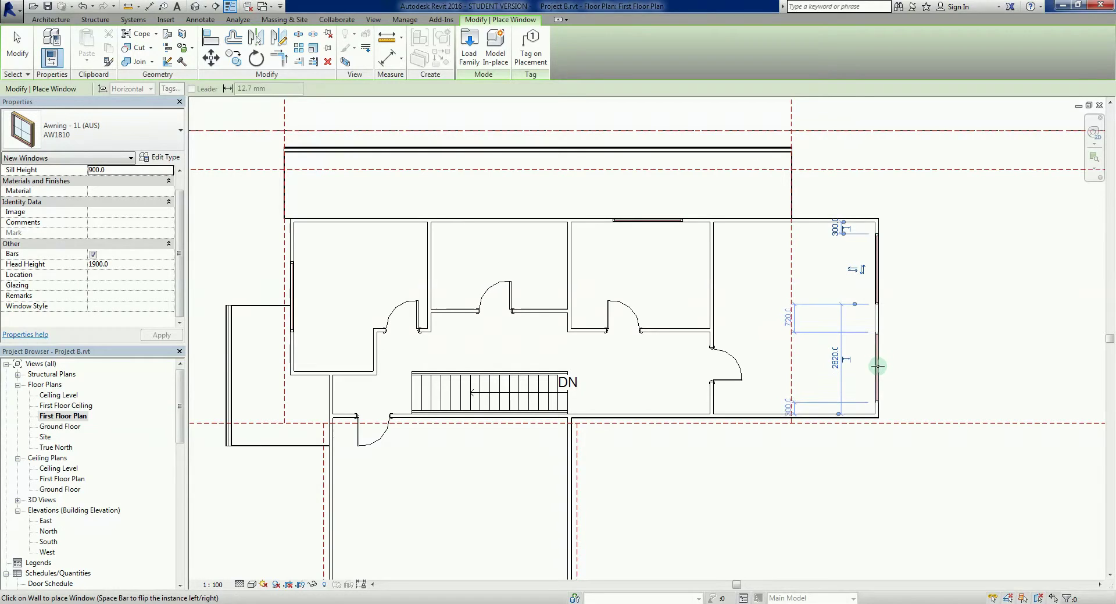
{"action": "scroll", "coordinate": [831, 294], "scroll_direction": "down", "scroll_amount": 2}
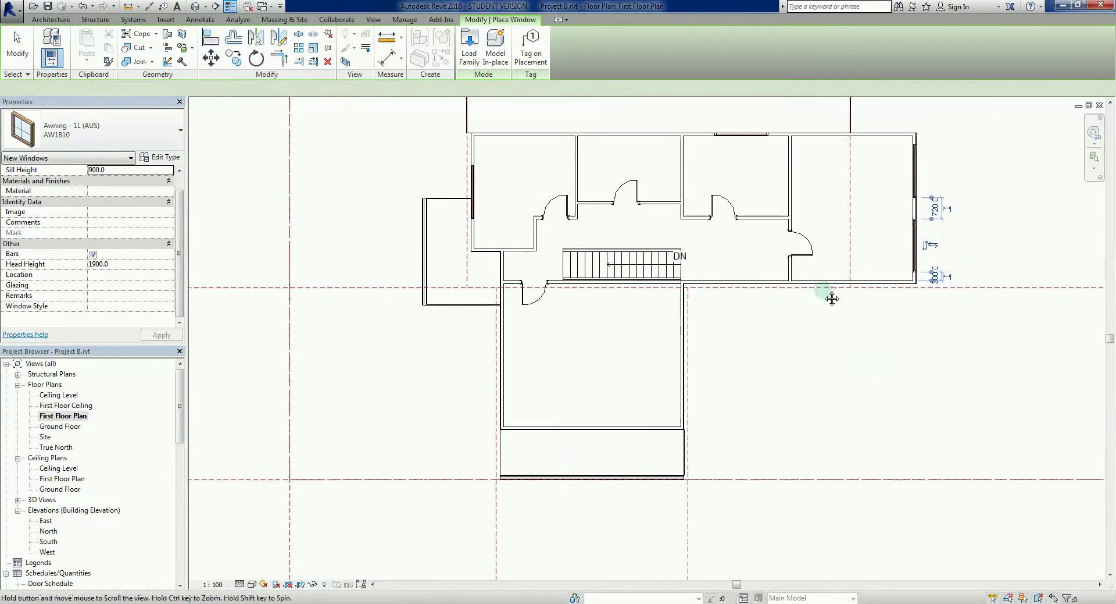
{"action": "scroll", "coordinate": [611, 349], "scroll_direction": "up", "scroll_amount": 3}
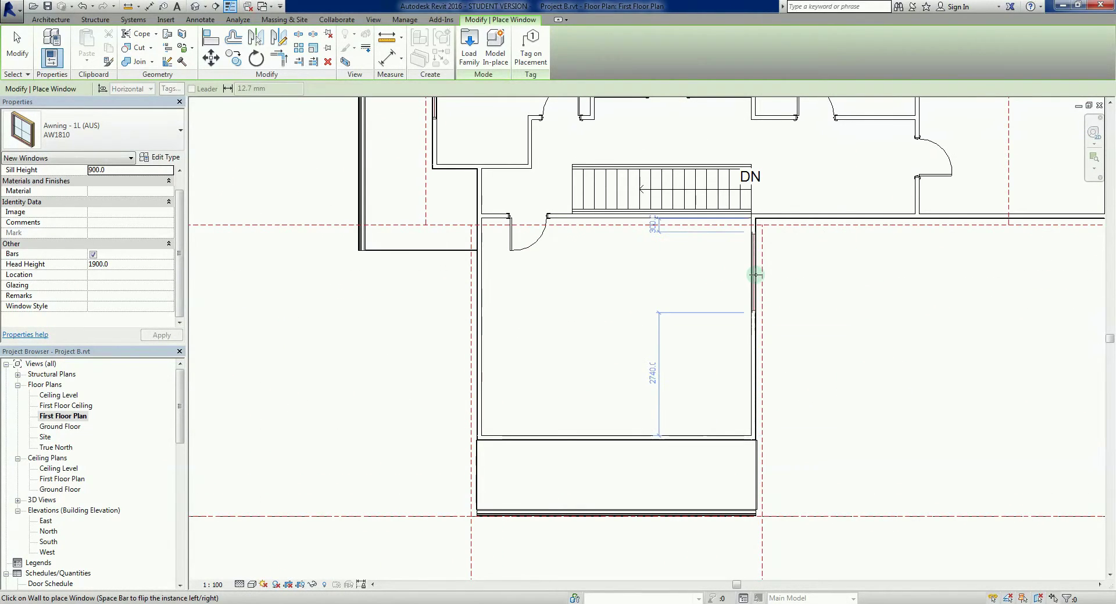
{"action": "left_click", "coordinate": [755, 275]}
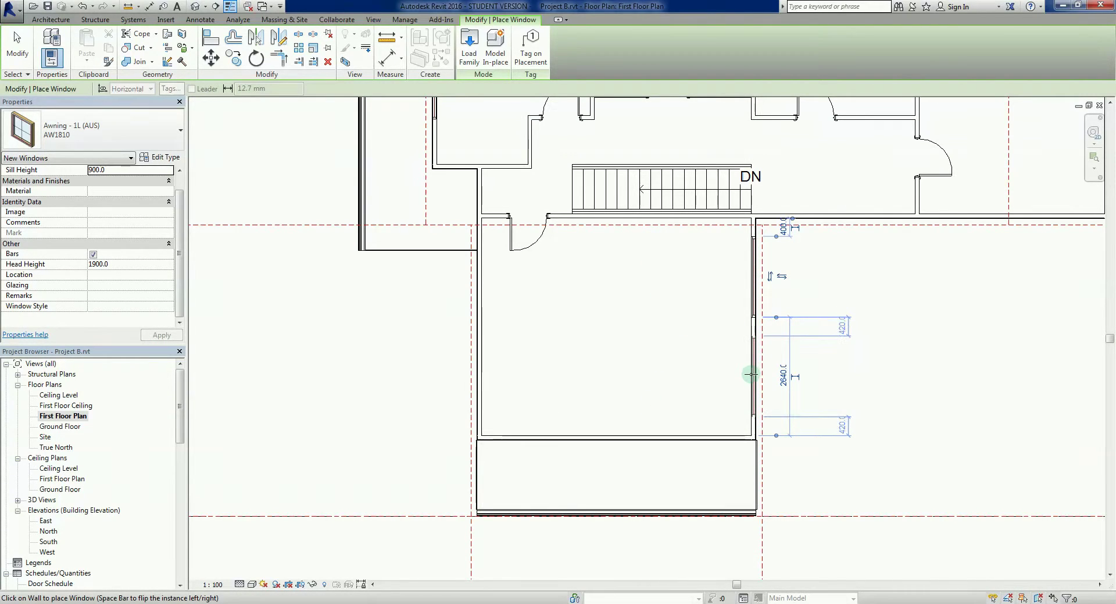
{"action": "left_click", "coordinate": [752, 377]}
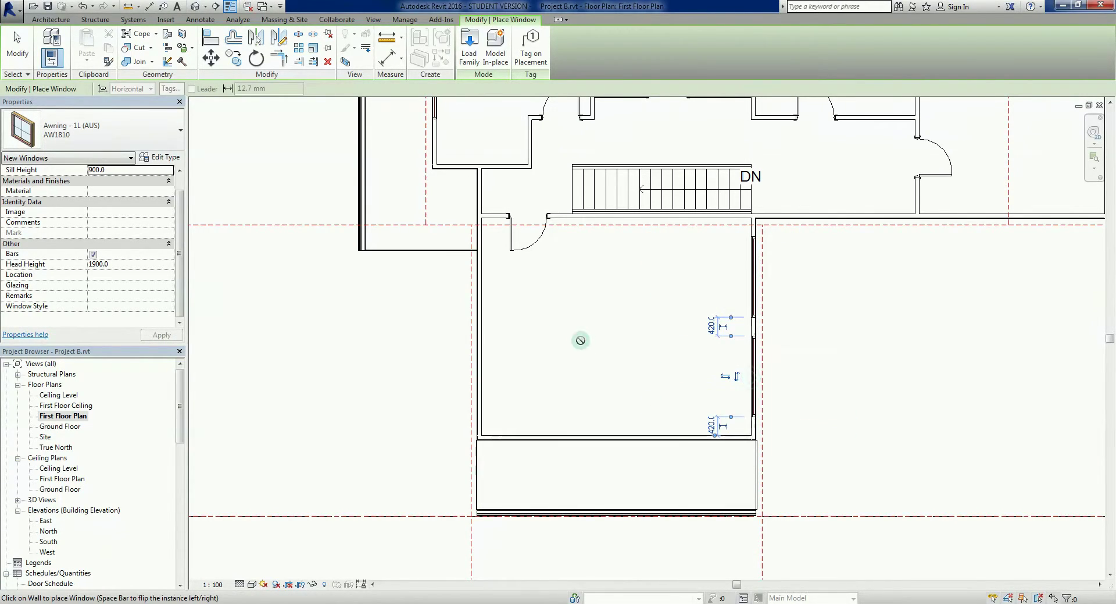
Place the final awning window in the left wall and finish placing windows.
{"action": "left_click", "coordinate": [482, 325]}
{"action": "key", "text": "Escape"}
{"action": "key", "text": "Escape"}
{"action": "scroll", "coordinate": [411, 341], "scroll_direction": "down", "scroll_amount": 3}
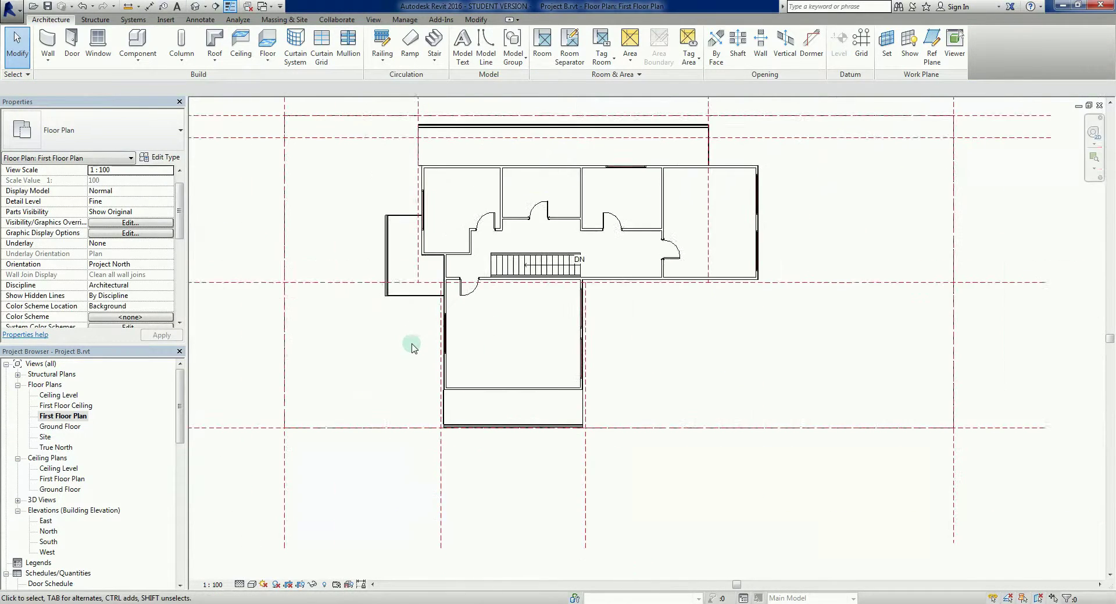
{"action": "scroll", "coordinate": [477, 370], "scroll_direction": "up", "scroll_amount": 2}
{"action": "scroll", "coordinate": [512, 370], "scroll_direction": "down", "scroll_amount": 3}
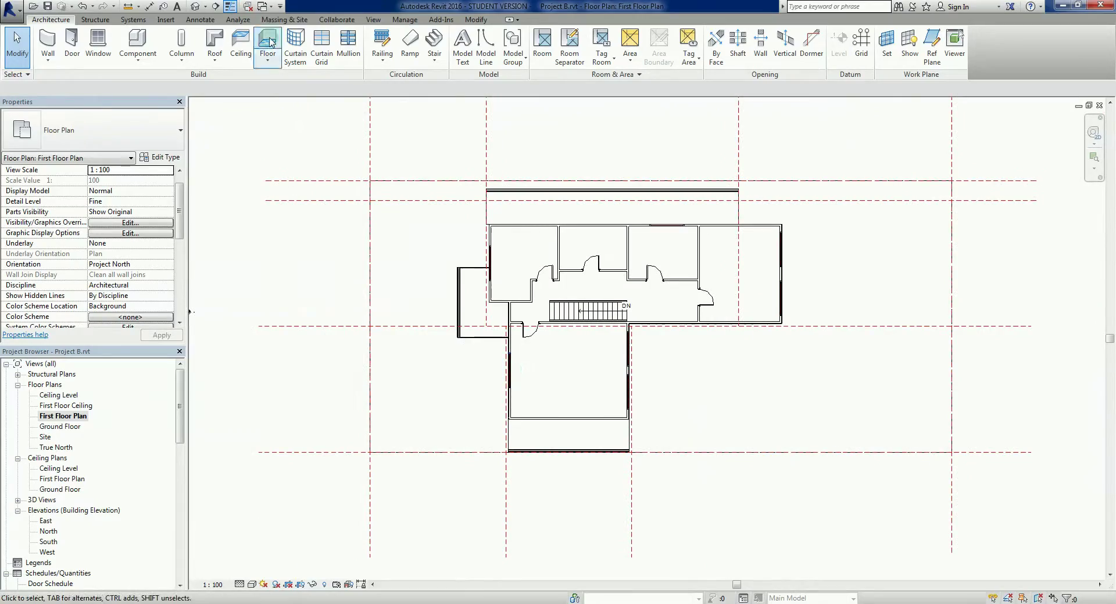
Open the default 3D view and orbit toward the front of the house.
{"action": "left_click", "coordinate": [195, 9]}
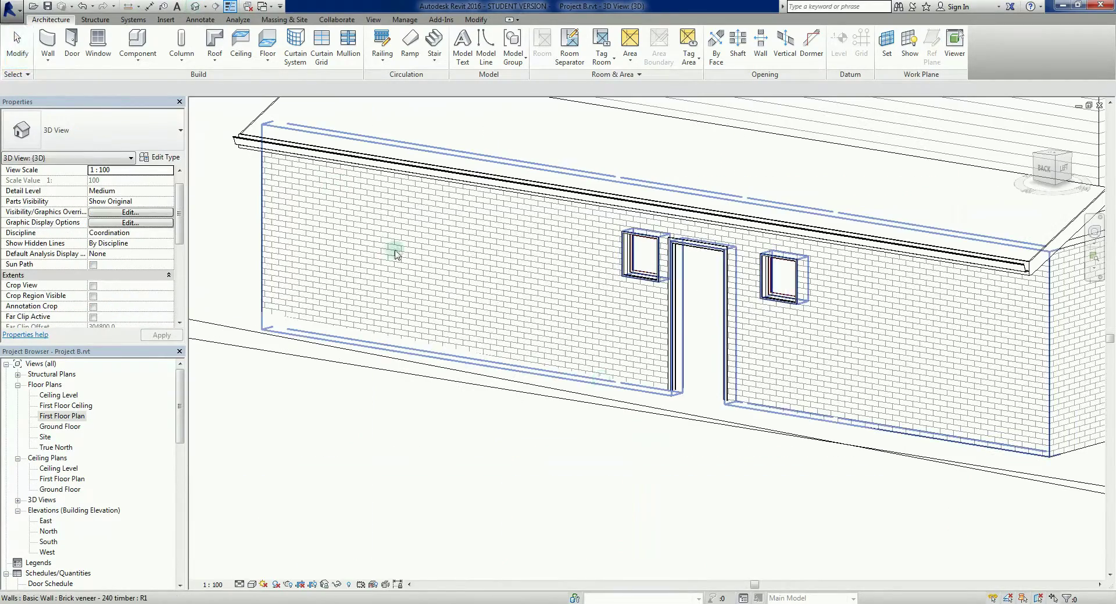
{"action": "scroll", "coordinate": [613, 399], "scroll_direction": "down", "scroll_amount": 4}
{"action": "middle_click_drag", "start_coordinate": [630, 422], "coordinate": [669, 401], "text": "shift"}
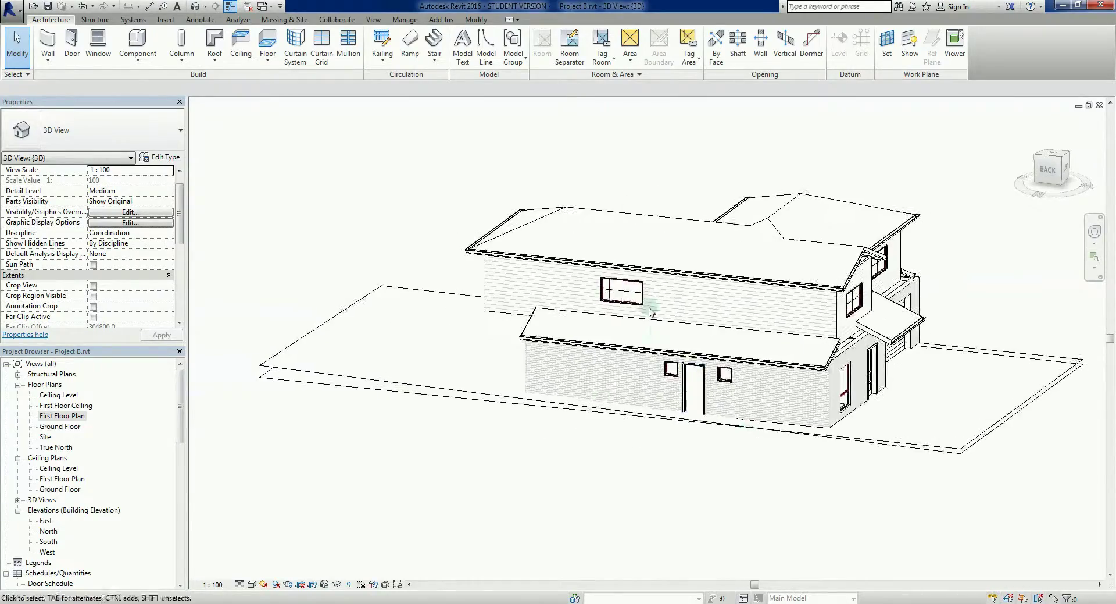
{"action": "scroll", "coordinate": [637, 306], "scroll_direction": "up", "scroll_amount": 3}
Select three upper-floor windows on the front and right sides.
{"action": "left_click", "coordinate": [636, 304]}
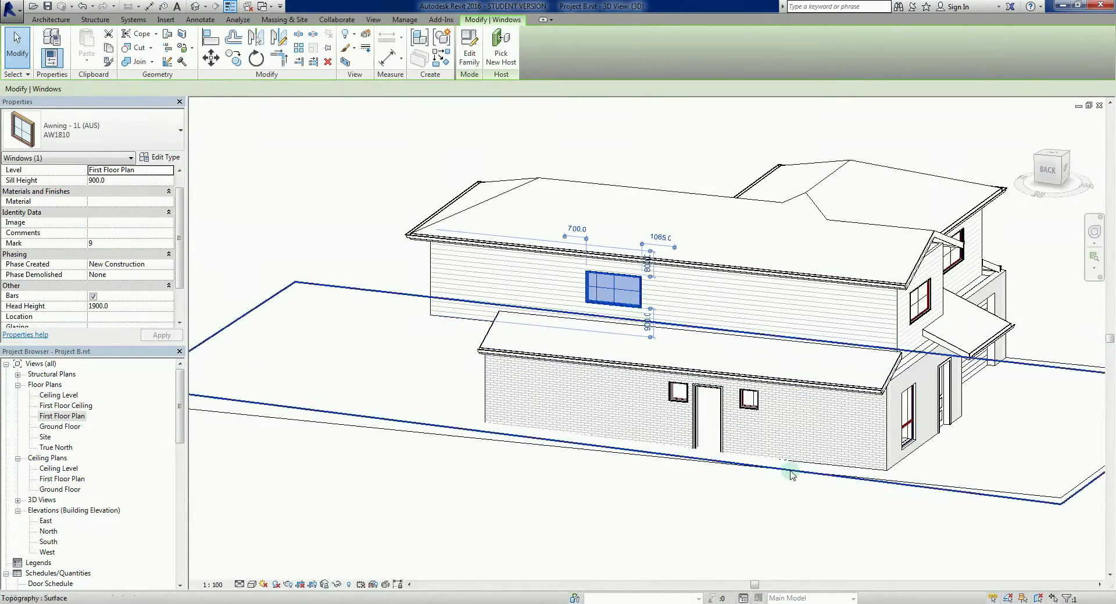
{"action": "middle_click_drag", "start_coordinate": [787, 469], "coordinate": [578, 424], "text": "shift"}
{"action": "left_click", "coordinate": [720, 269], "text": "ctrl"}
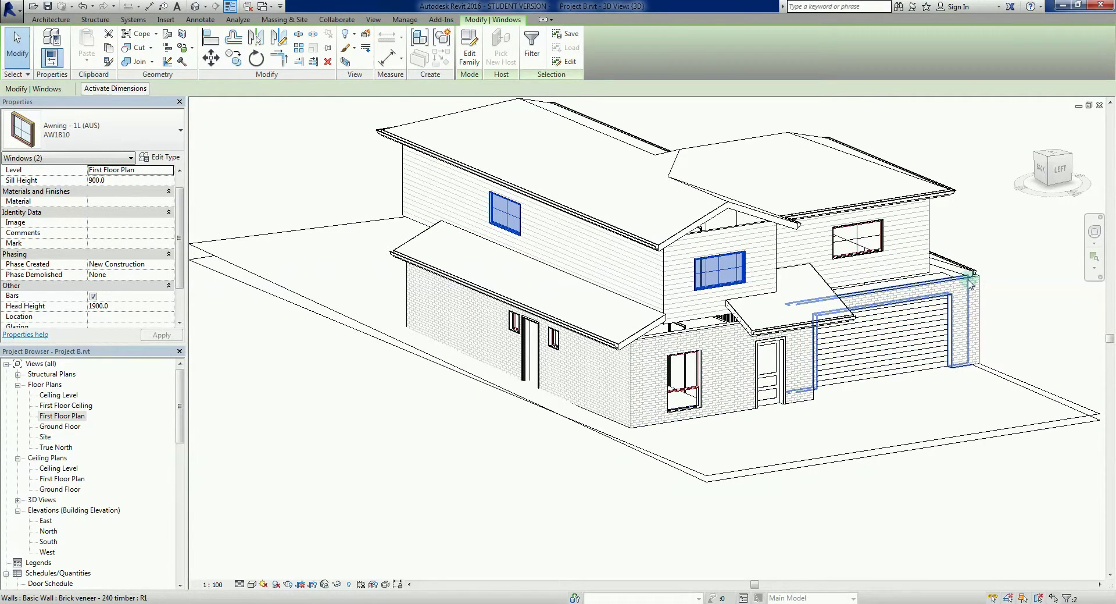
{"action": "left_click", "coordinate": [883, 247], "text": "ctrl"}
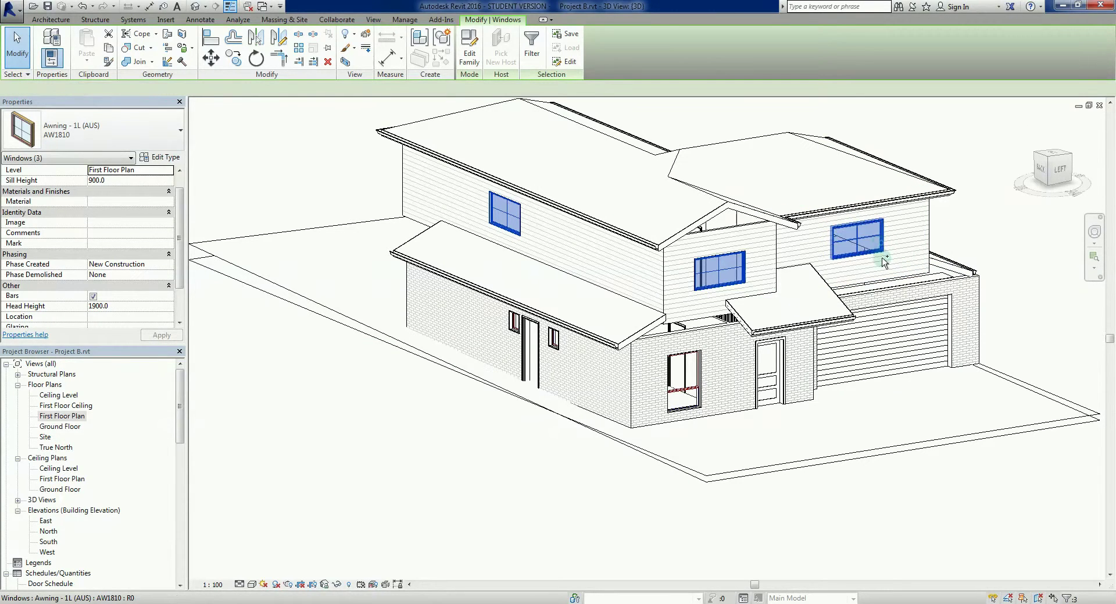
{"action": "scroll", "coordinate": [799, 343], "scroll_direction": "down", "scroll_amount": 2}
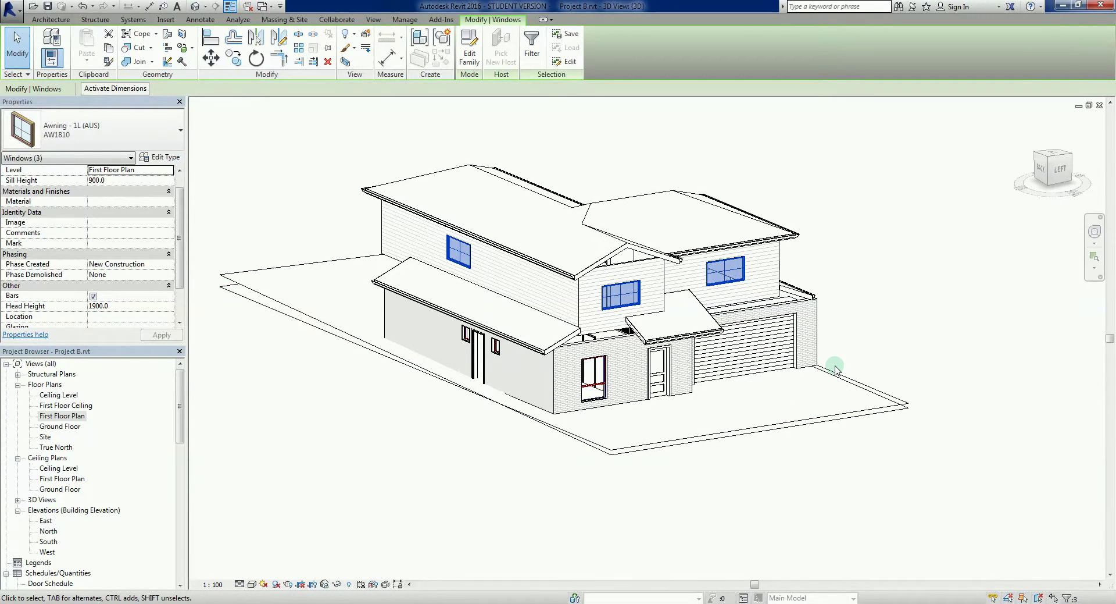
From the house's other side, add the remaining four upper-floor windows to the selection.
{"action": "middle_click_drag", "start_coordinate": [856, 337], "coordinate": [372, 330], "text": "shift"}
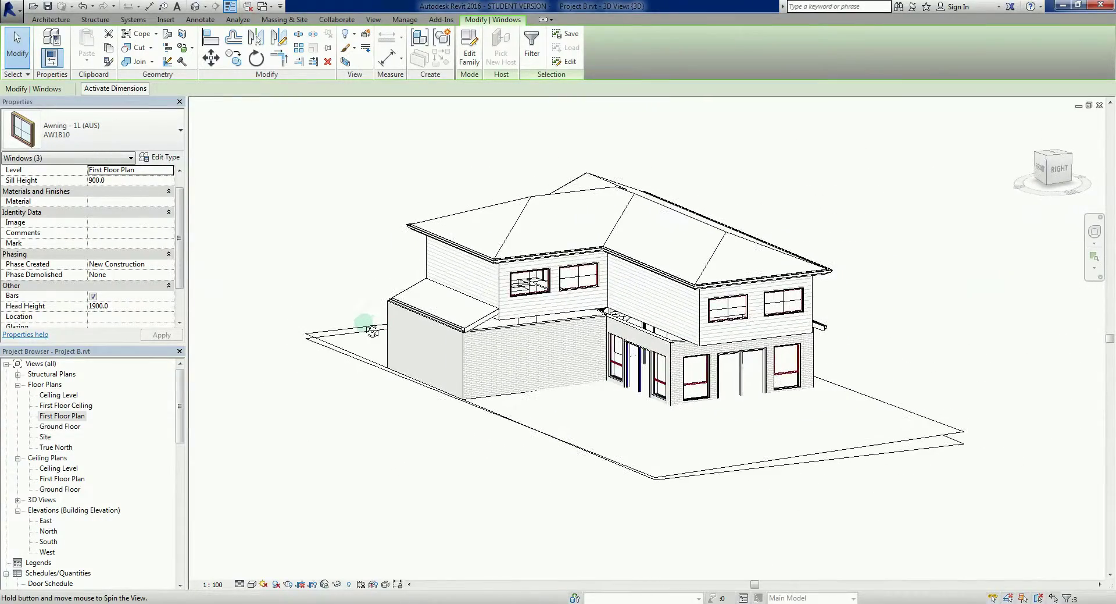
{"action": "scroll", "coordinate": [526, 288], "scroll_direction": "up", "scroll_amount": 2}
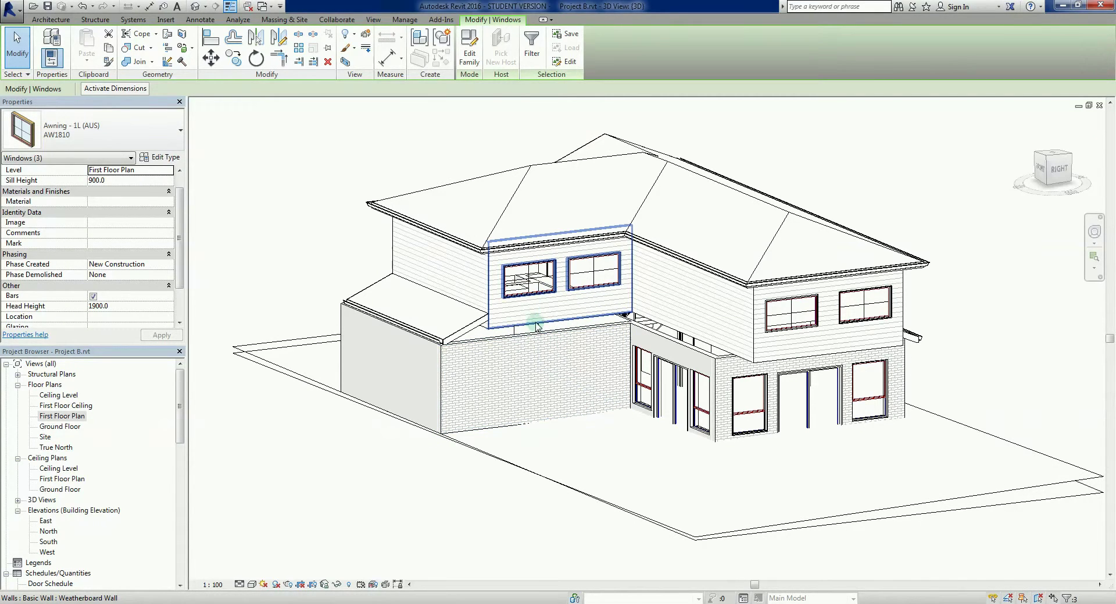
{"action": "left_click", "coordinate": [509, 299], "text": "ctrl"}
{"action": "left_click", "coordinate": [579, 292], "text": "ctrl"}
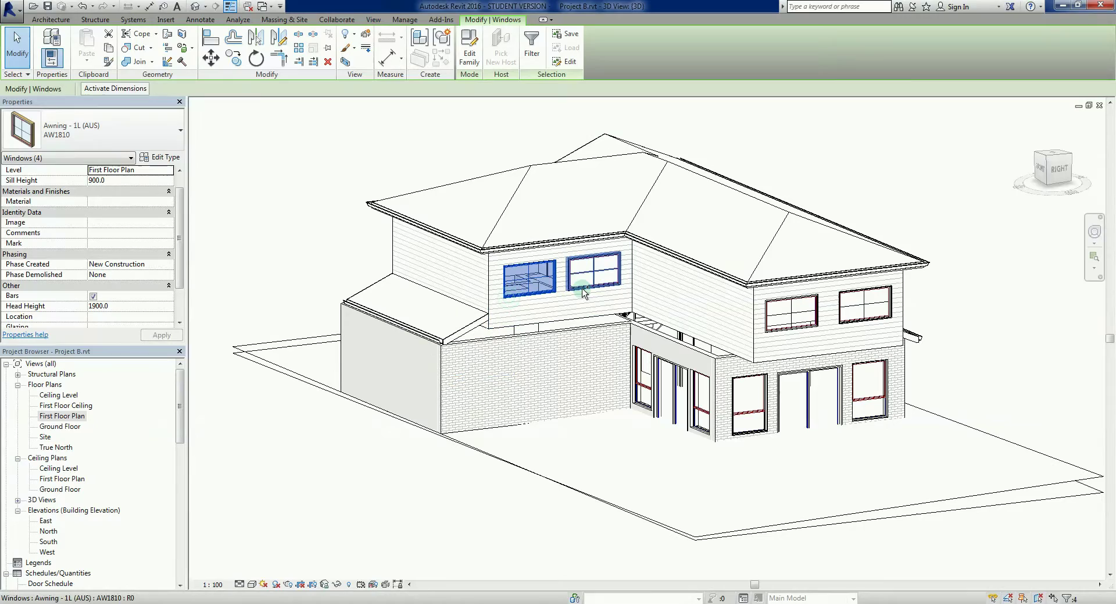
{"action": "left_click", "coordinate": [810, 331], "text": "ctrl"}
{"action": "left_click", "coordinate": [859, 311], "text": "ctrl"}
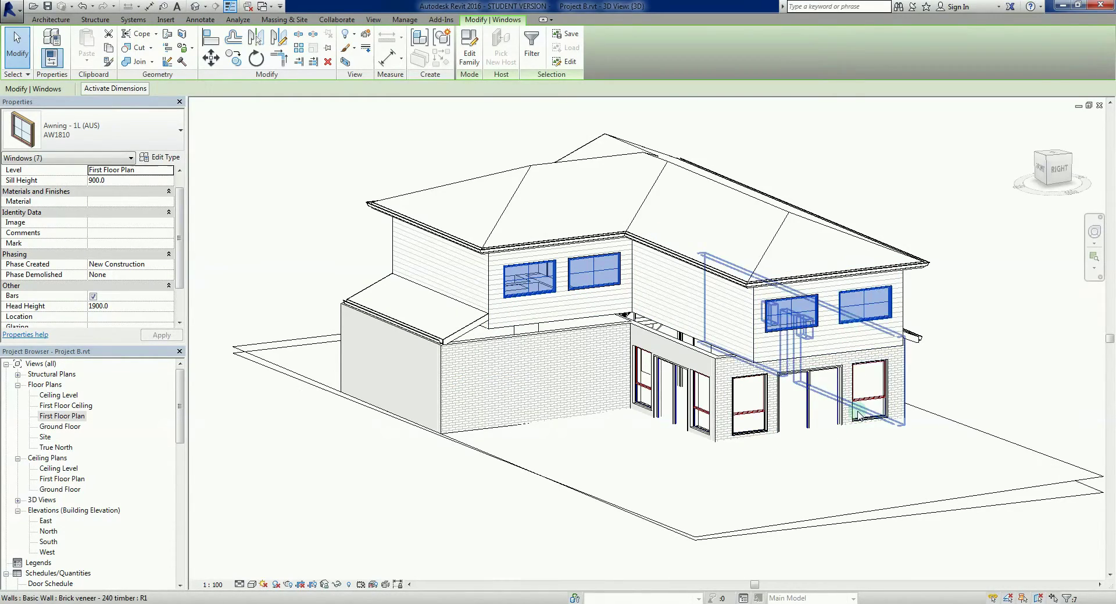
{"action": "scroll", "coordinate": [859, 414], "scroll_direction": "down", "scroll_amount": 3}
{"action": "middle_click_drag", "start_coordinate": [930, 426], "coordinate": [829, 527], "text": "shift"}
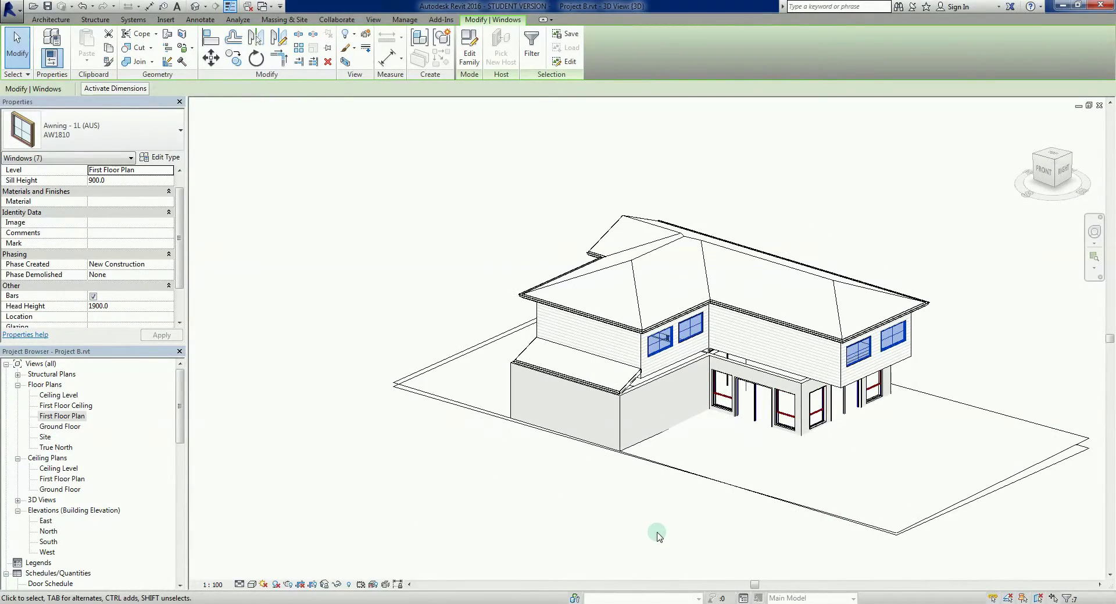
Turn off Bars and set 2100 head height on the selected windows, then deselect.
{"action": "left_click", "coordinate": [94, 296]}
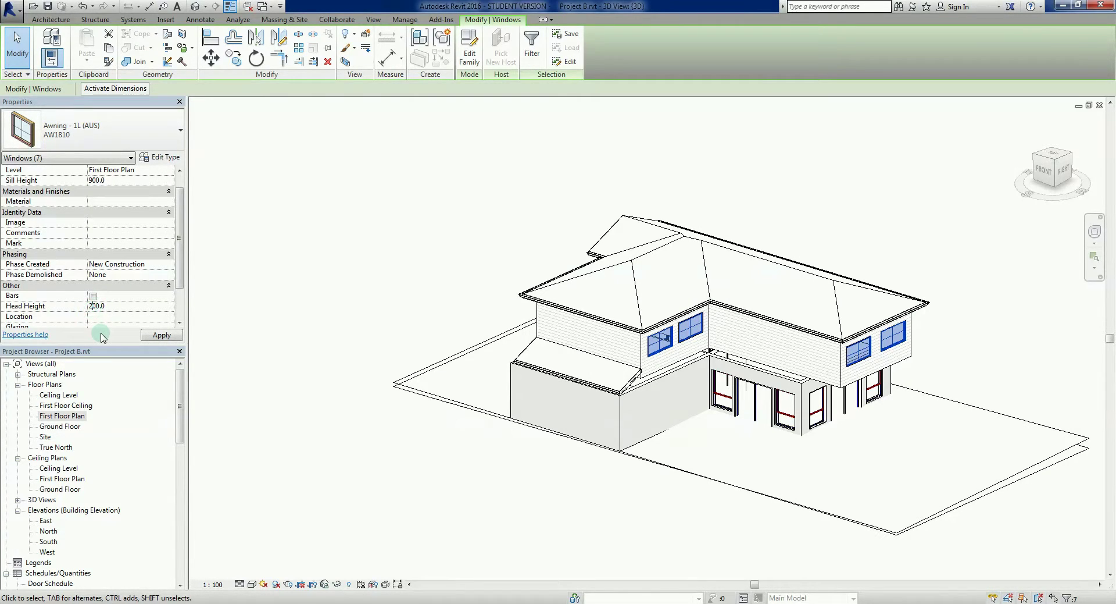
{"action": "key", "text": "Return"}
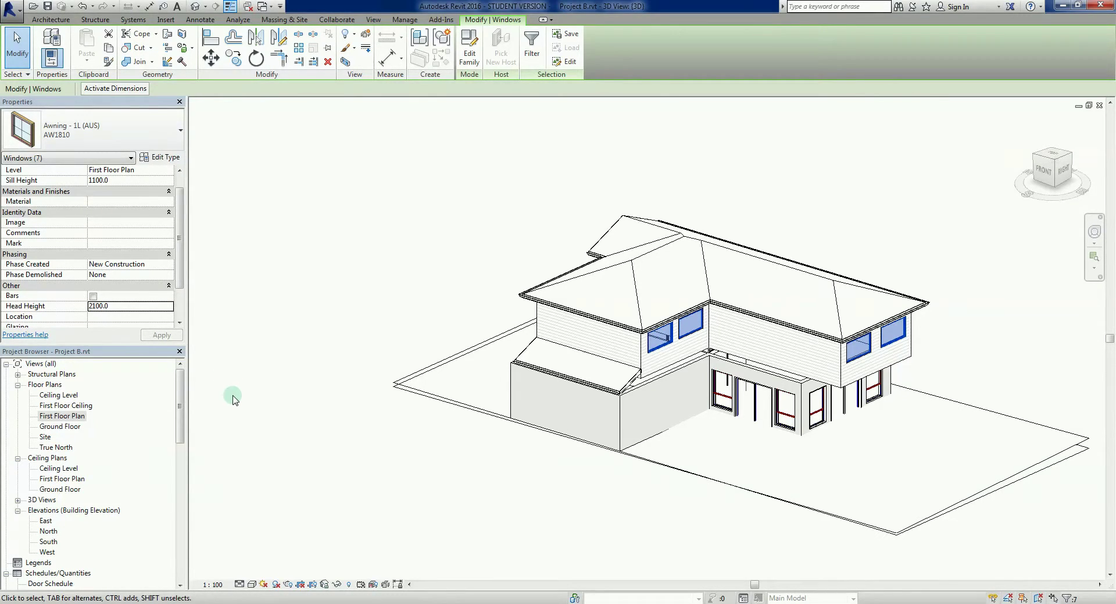
{"action": "left_click", "coordinate": [442, 454]}
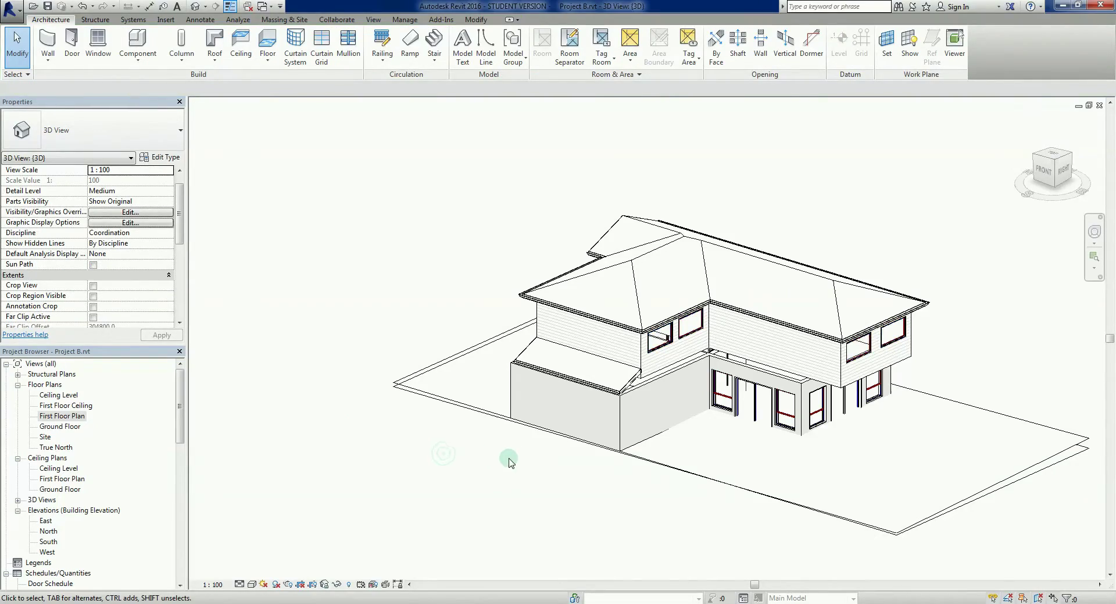
{"action": "middle_click_drag", "start_coordinate": [509, 462], "coordinate": [827, 506], "text": "shift"}
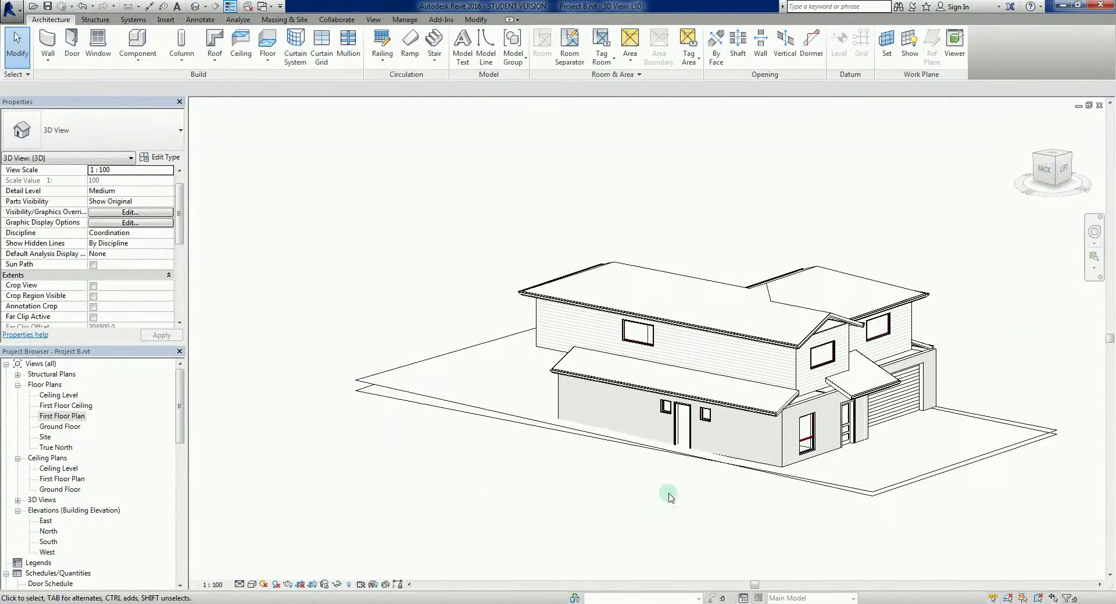
{"action": "middle_click_drag", "start_coordinate": [670, 496], "coordinate": [299, 501], "text": "shift"}
{"action": "middle_click_drag", "start_coordinate": [598, 538], "coordinate": [482, 520], "text": "shift"}
{"action": "mouse_move", "coordinate": [863, 515]}
{"action": "middle_mouse_down", "text": "shift"}
{"action": "mouse_move", "coordinate": [668, 473]}
{"action": "mouse_move", "coordinate": [413, 518]}
{"action": "mouse_move", "coordinate": [908, 523]}
{"action": "mouse_move", "coordinate": [787, 528]}
{"action": "mouse_move", "coordinate": [718, 508]}
{"action": "mouse_move", "coordinate": [842, 508]}
{"action": "mouse_move", "coordinate": [844, 522]}
{"action": "middle_mouse_up", "text": "shift"}
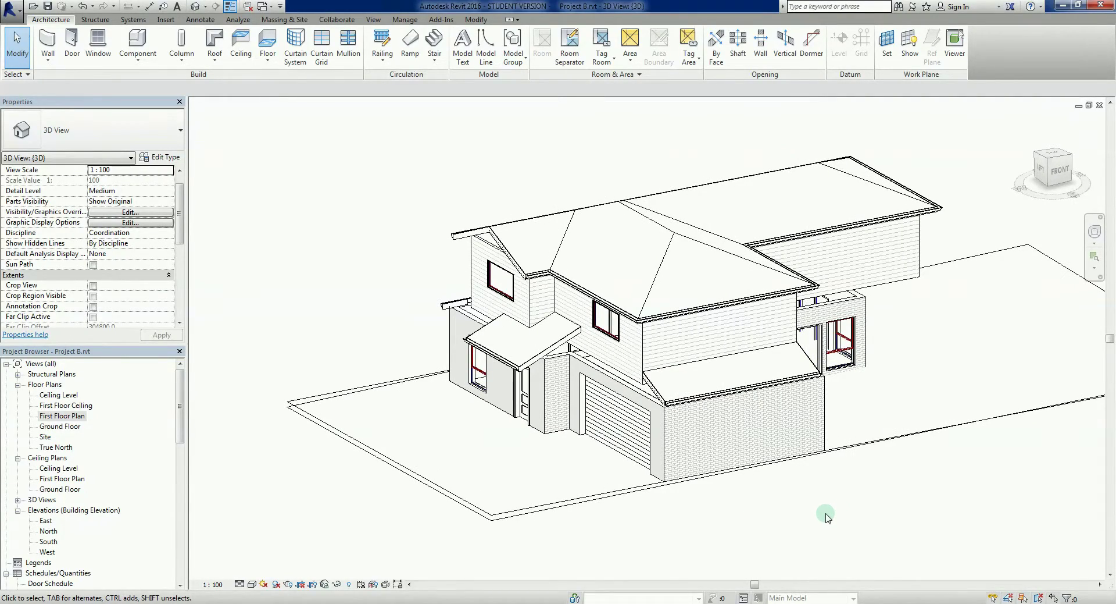
{"action": "middle_click_drag", "start_coordinate": [827, 517], "coordinate": [782, 514], "text": "shift"}
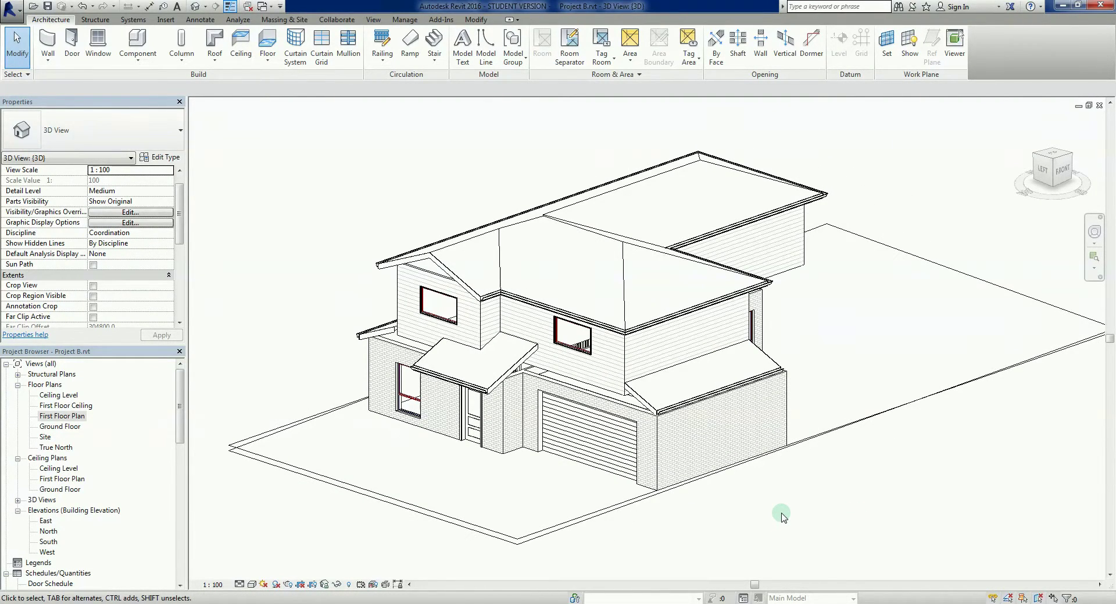
{"action": "middle_click_drag", "start_coordinate": [783, 517], "coordinate": [779, 511], "text": "shift"}
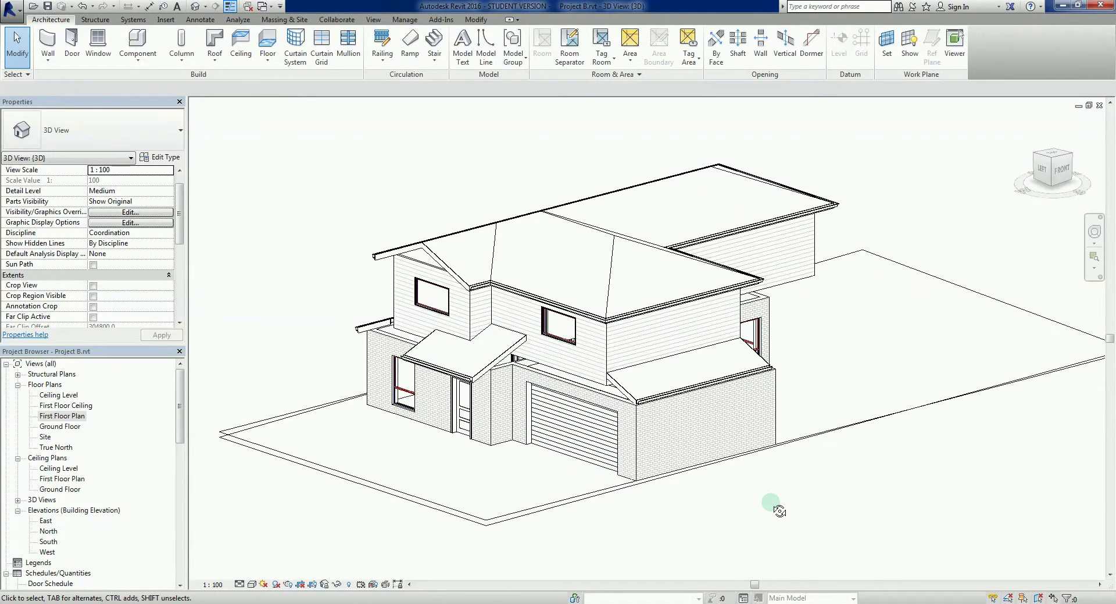
{"action": "scroll", "coordinate": [575, 442], "scroll_direction": "up", "scroll_amount": 5}
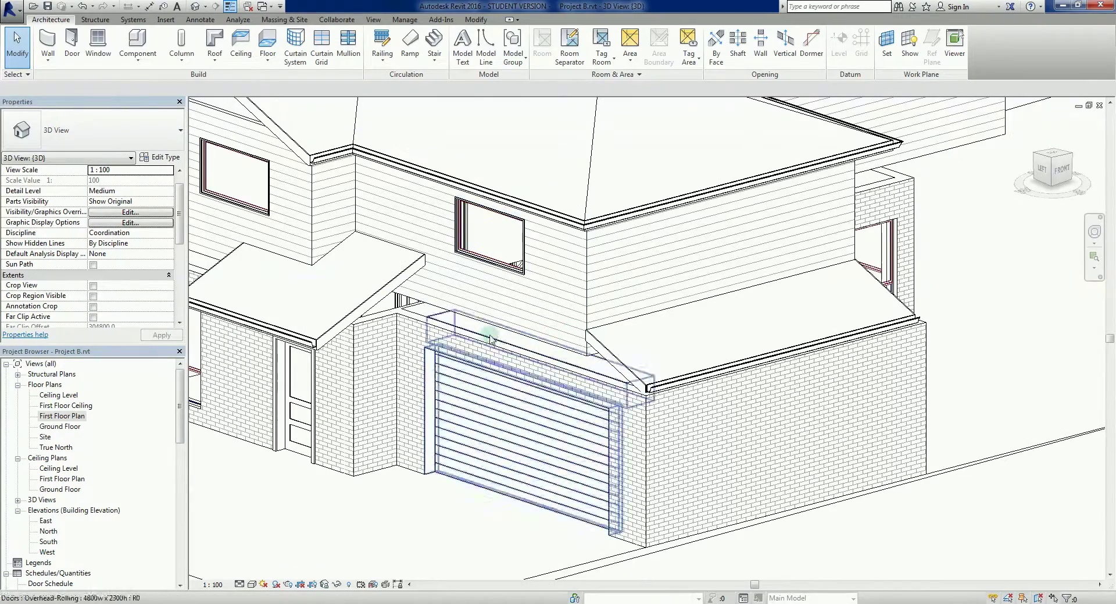
{"action": "scroll", "coordinate": [650, 372], "scroll_direction": "down", "scroll_amount": 10}
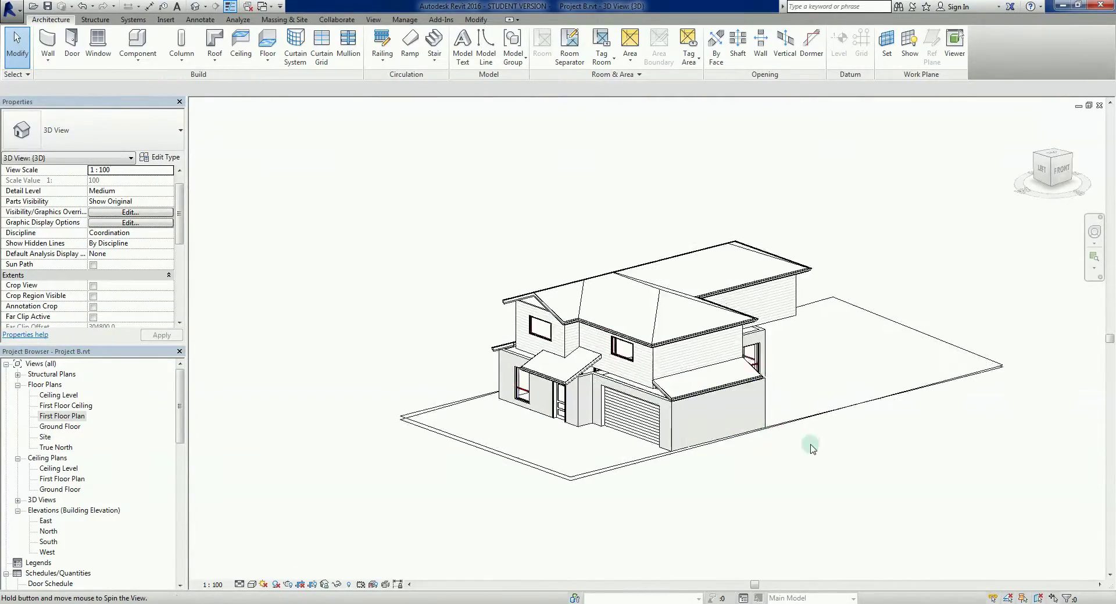
{"action": "middle_click_drag", "start_coordinate": [812, 441], "coordinate": [567, 464], "text": "shift"}
{"action": "middle_click_drag", "start_coordinate": [785, 436], "coordinate": [927, 482], "text": "shift"}
{"action": "middle_click_drag", "start_coordinate": [640, 509], "coordinate": [766, 504], "text": "shift"}
{"action": "scroll", "coordinate": [750, 494], "scroll_direction": "up", "scroll_amount": 4}
{"action": "scroll", "coordinate": [705, 526], "scroll_direction": "down", "scroll_amount": 4}
{"action": "scroll", "coordinate": [706, 506], "scroll_direction": "up", "scroll_amount": 2}
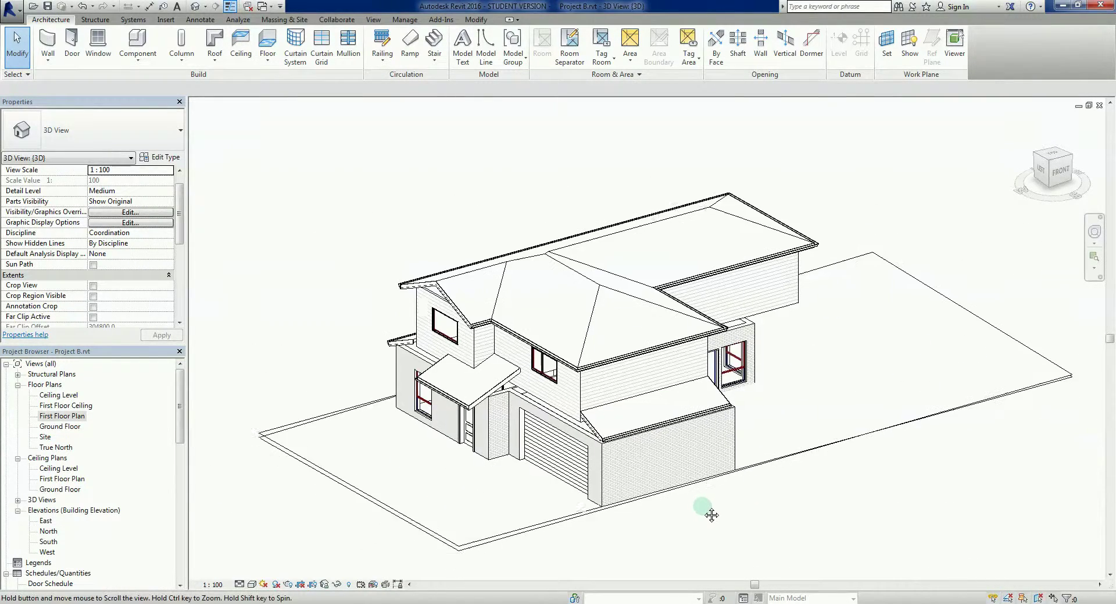